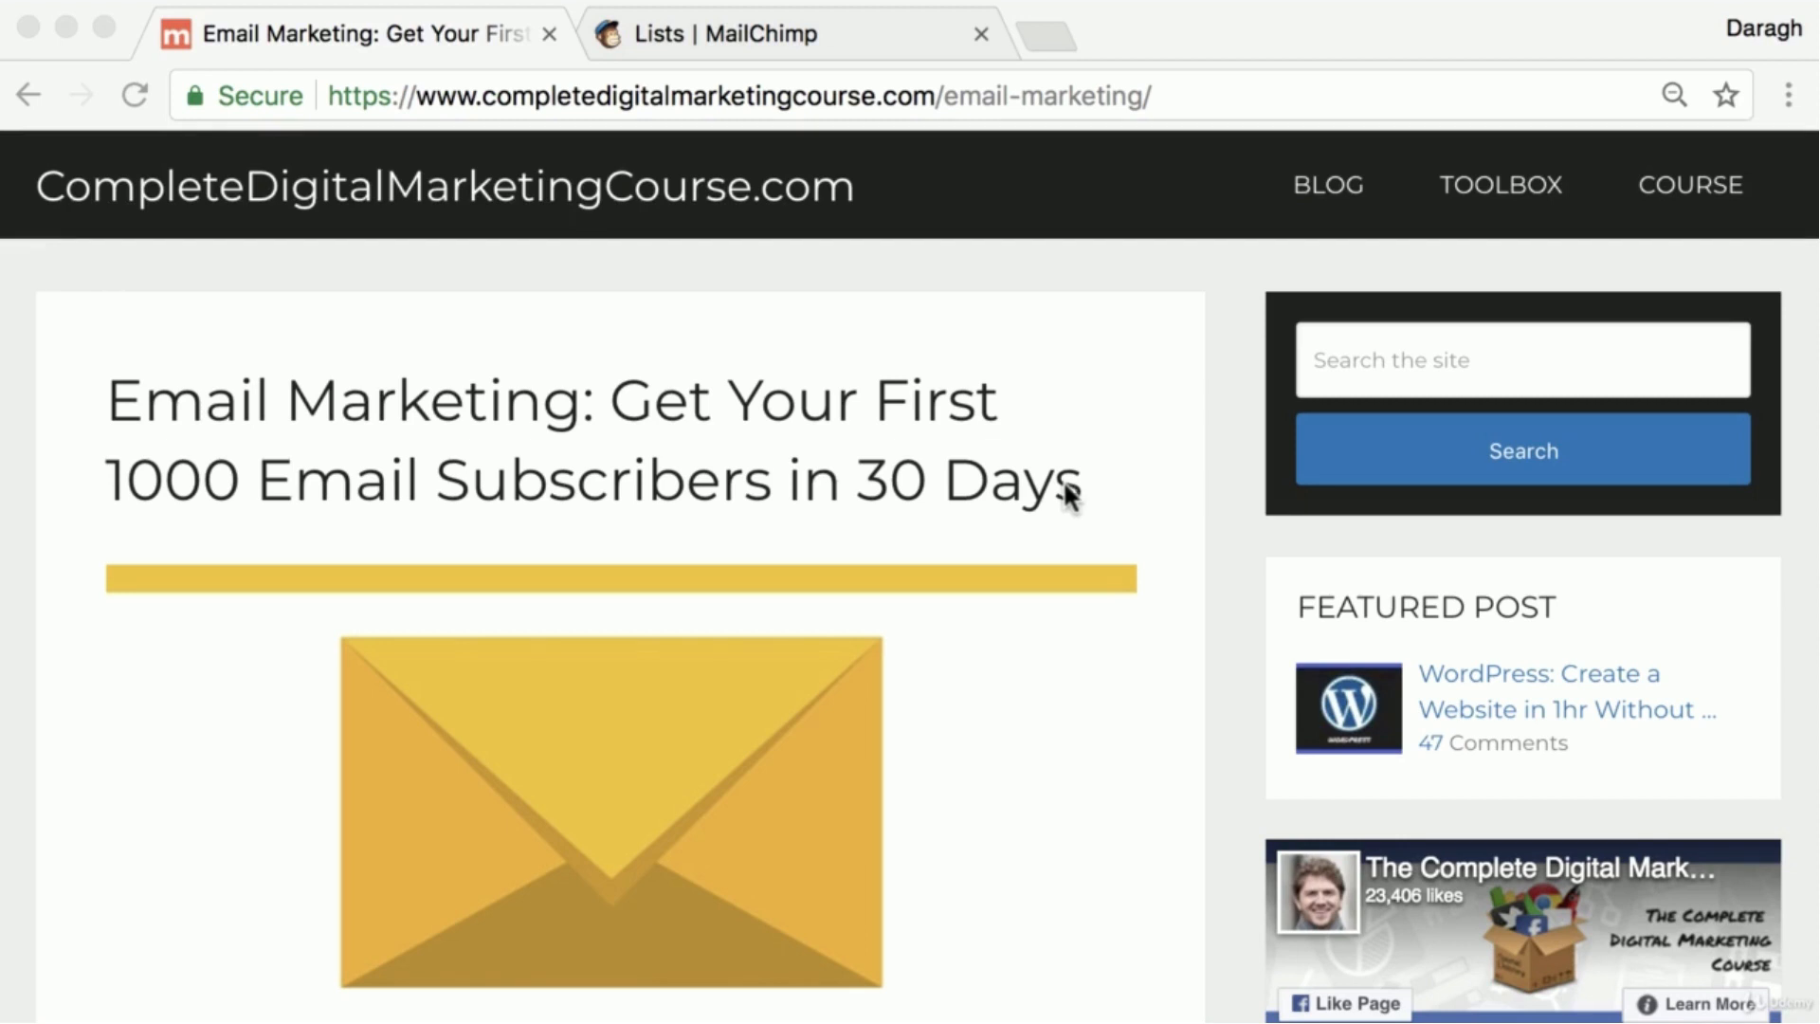
Switch to MailChimp and open the embedded forms page for the CompleteDigitalMarketingCourse.com list
click(806, 15)
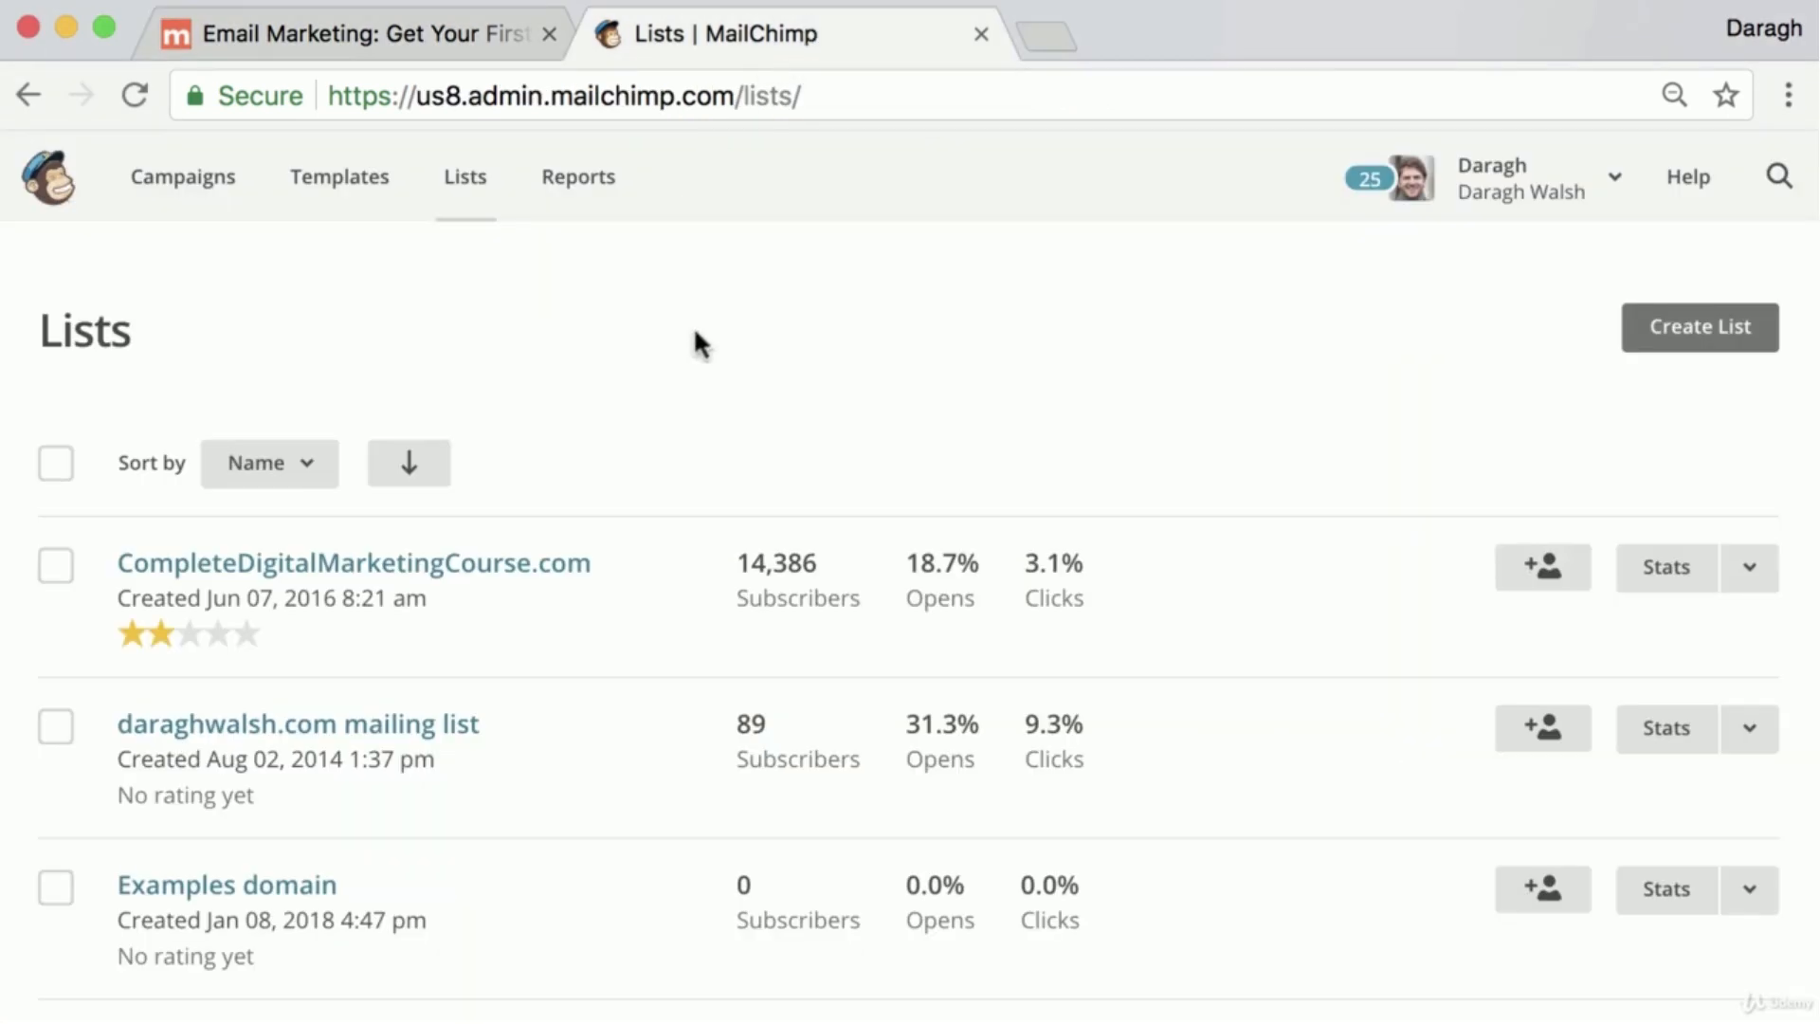
click(548, 579)
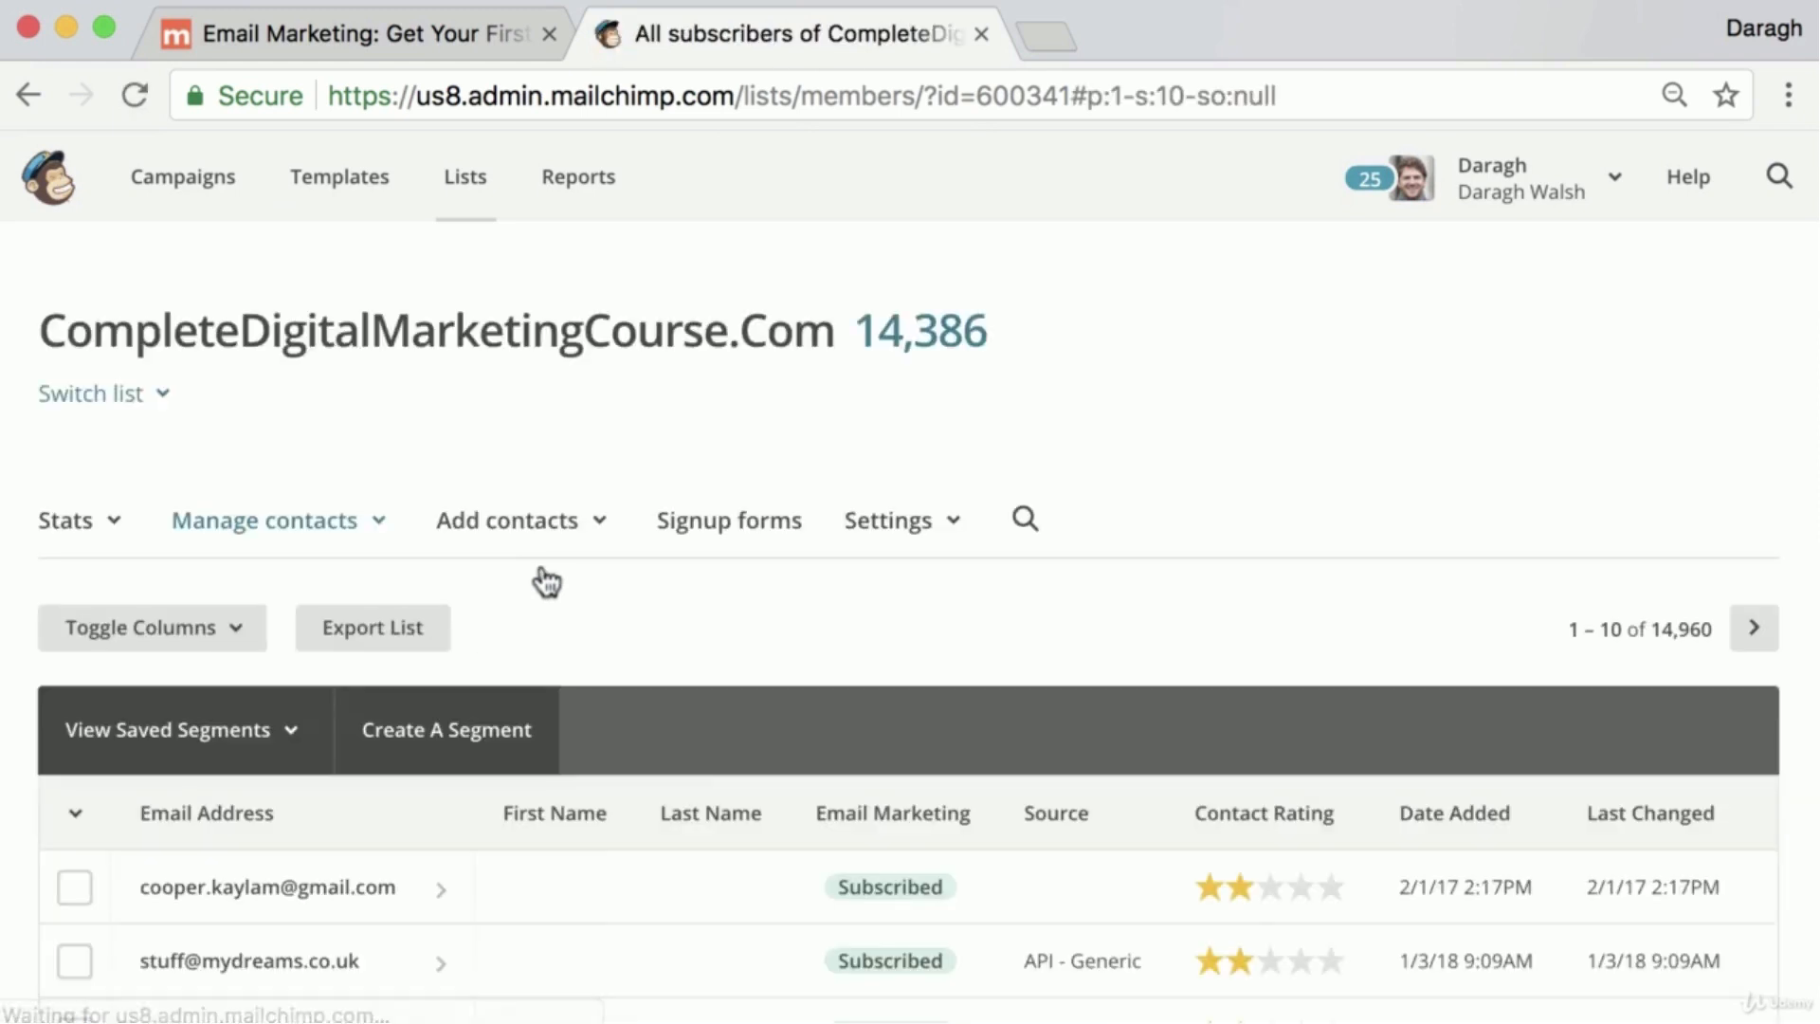
click(732, 536)
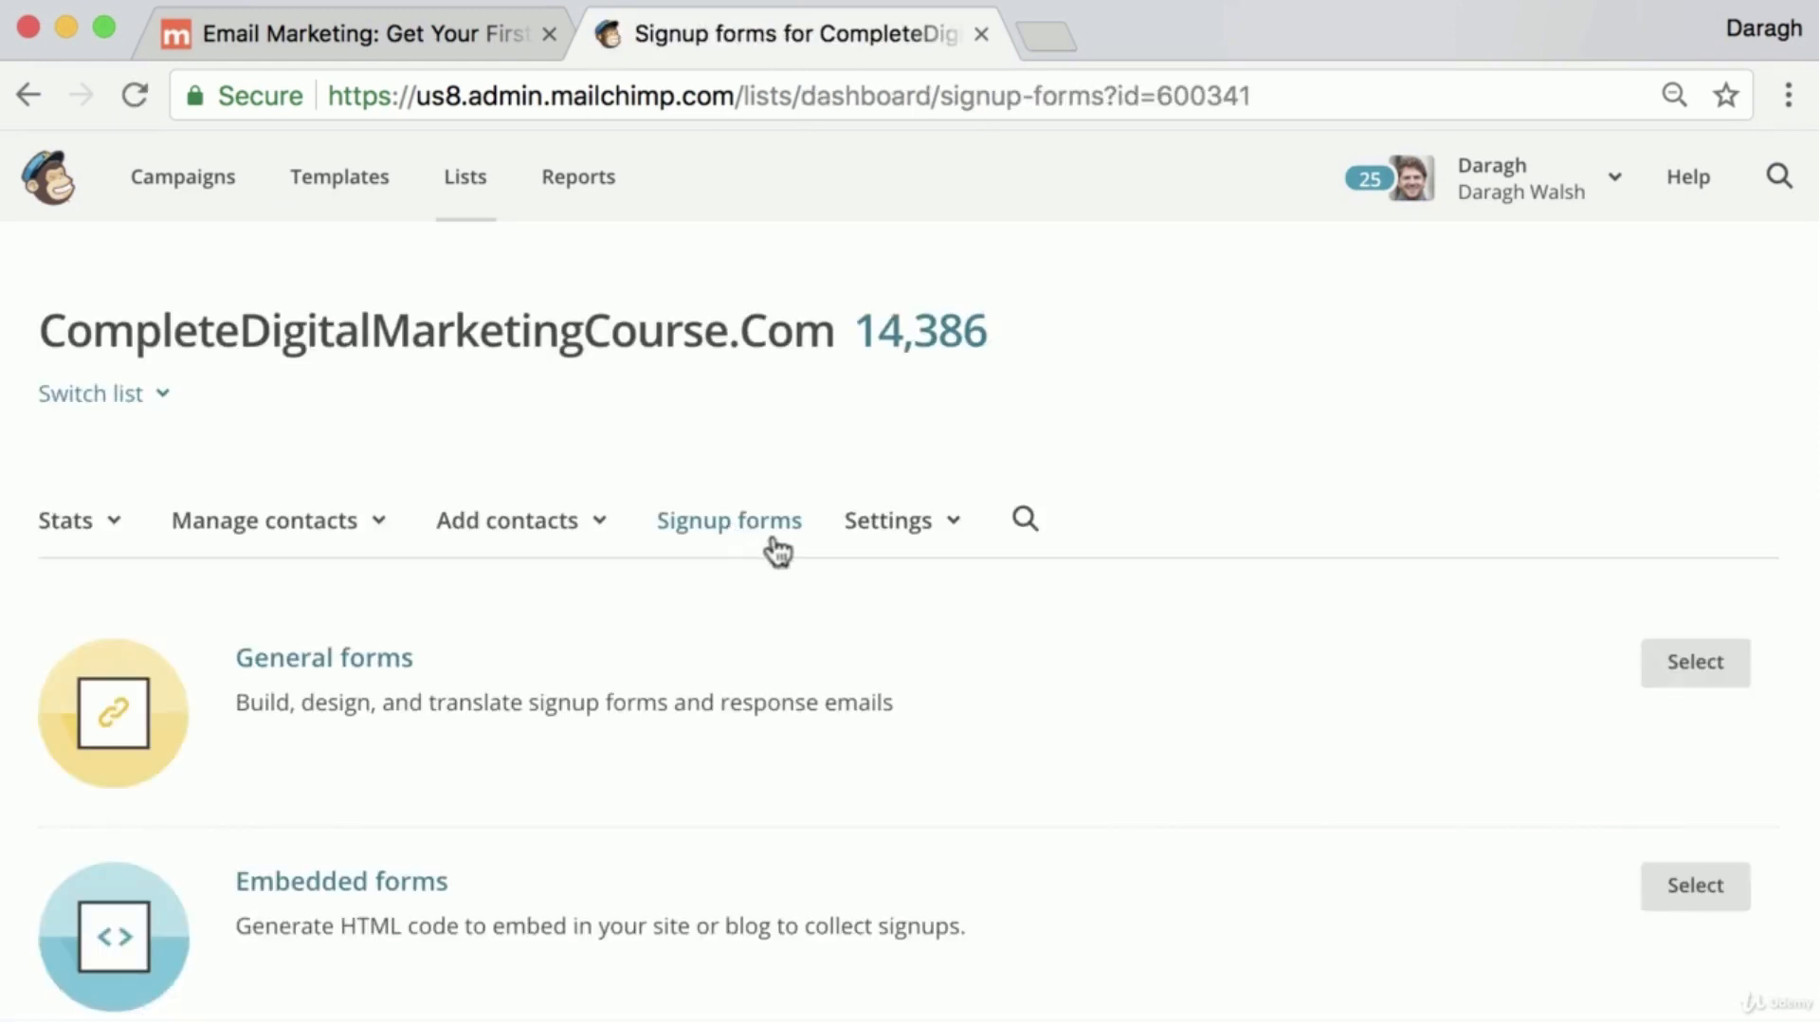
scroll(778, 553, down, 2)
scroll(777, 552, down, 2)
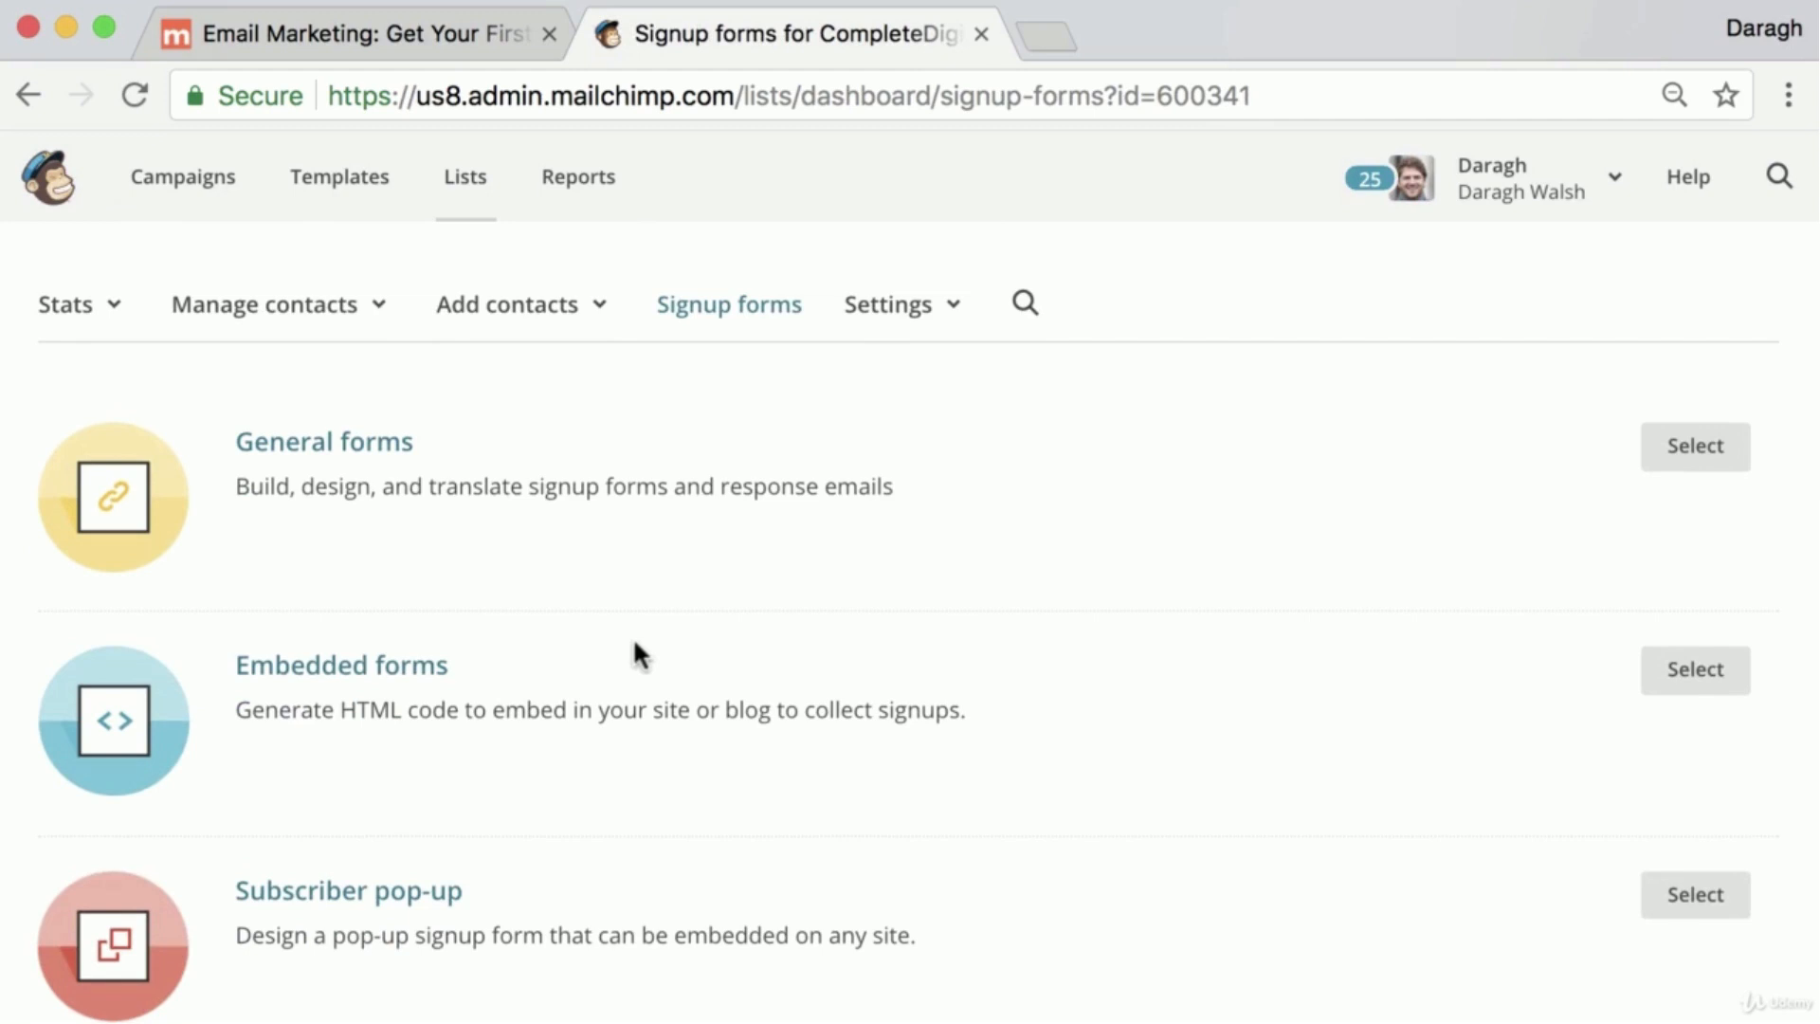
click(354, 679)
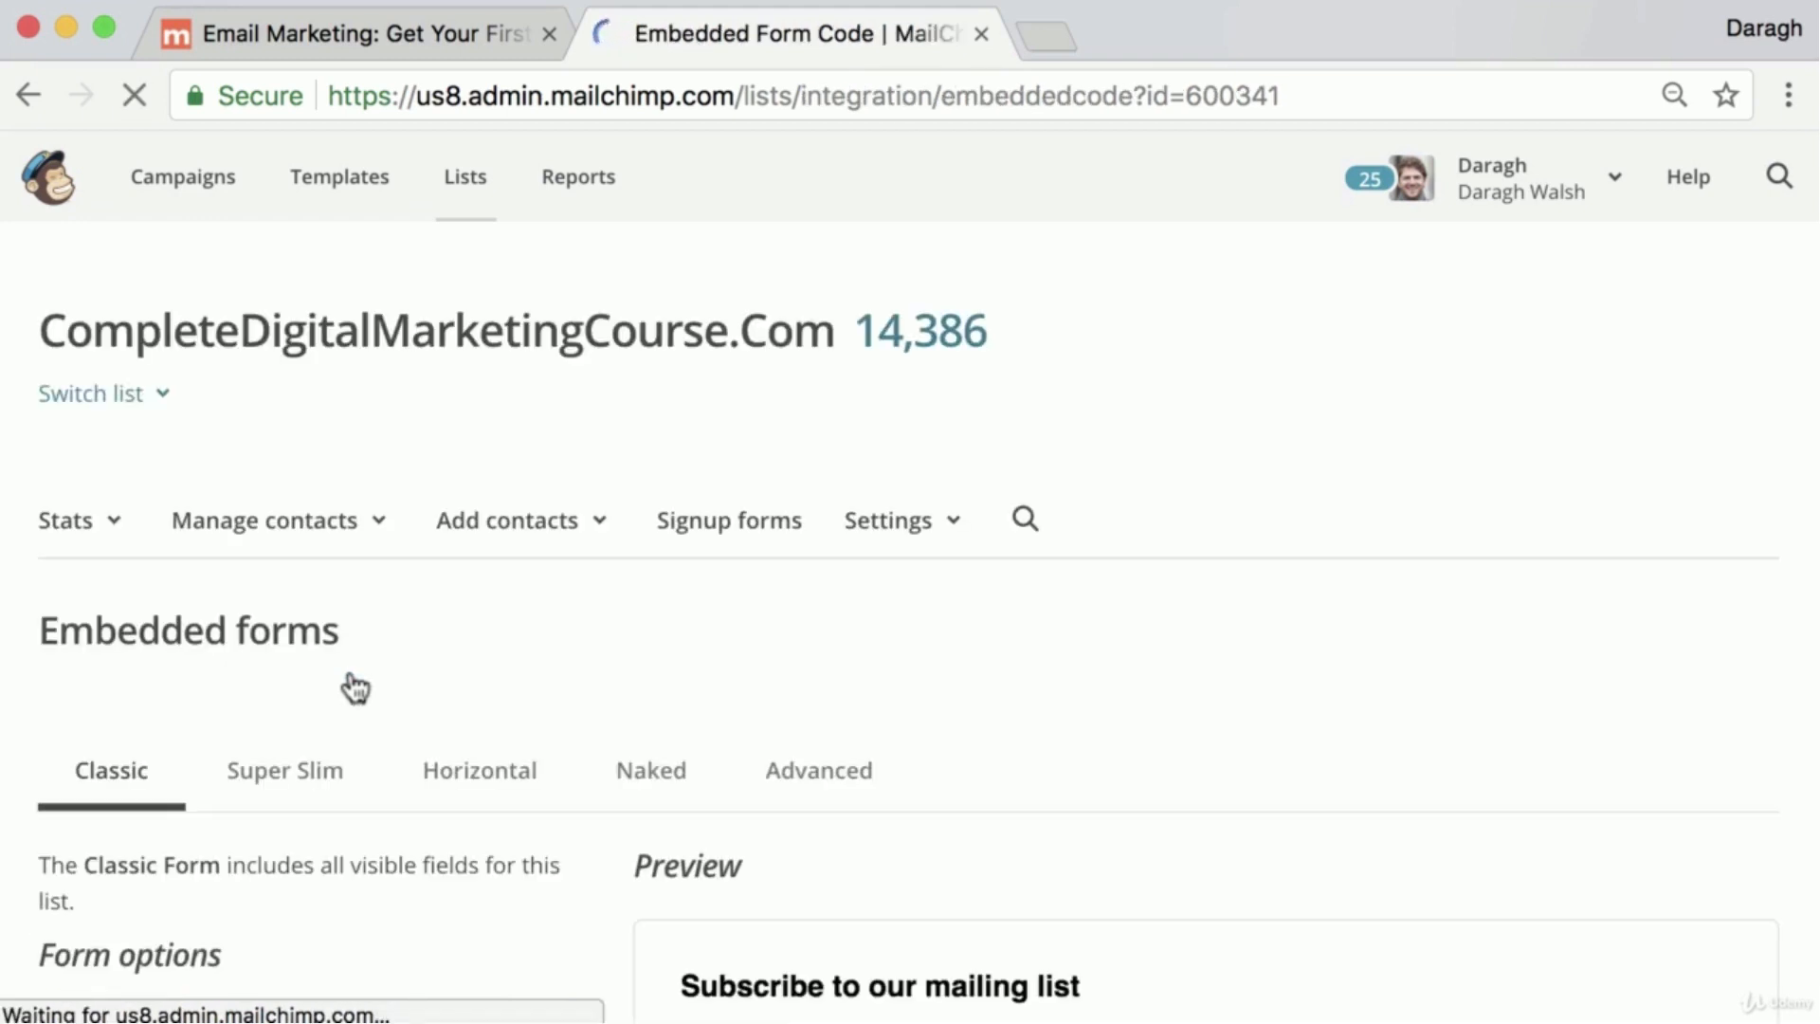
Preview the Classic form with only its required fields, and switch it back to showing all fields
scroll(654, 668, down, 5)
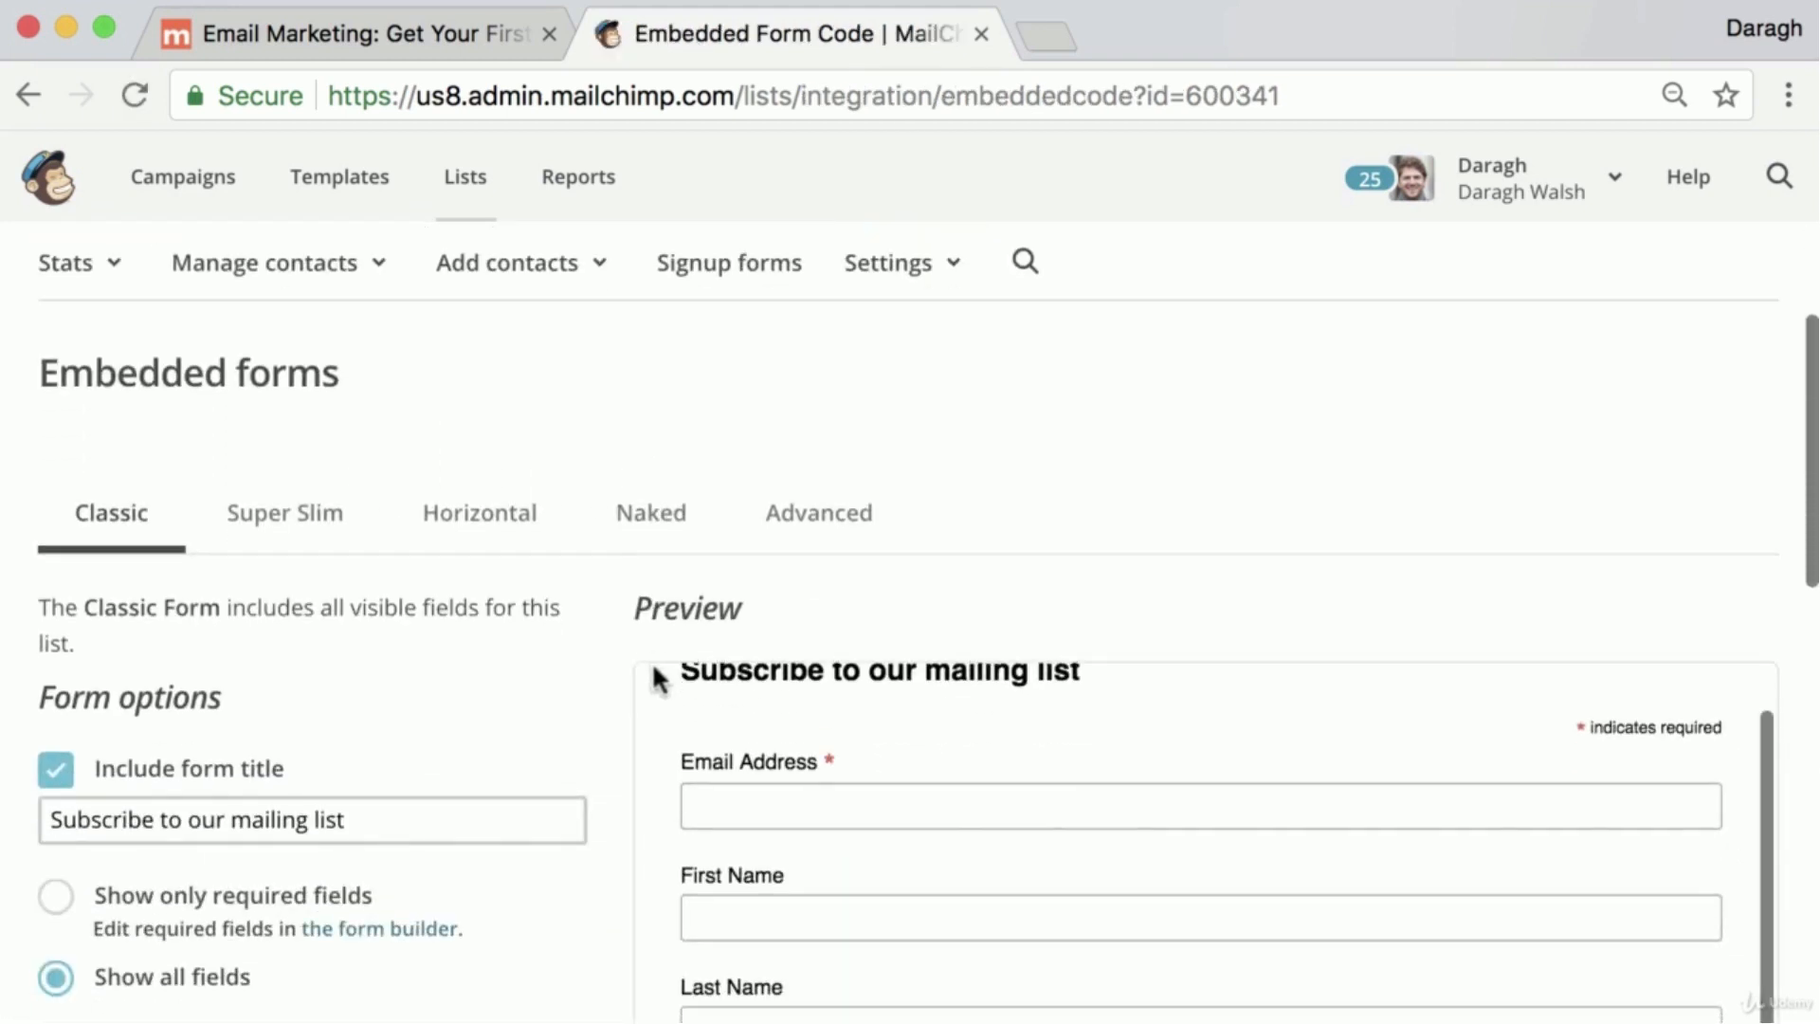
scroll(538, 677, down, 5)
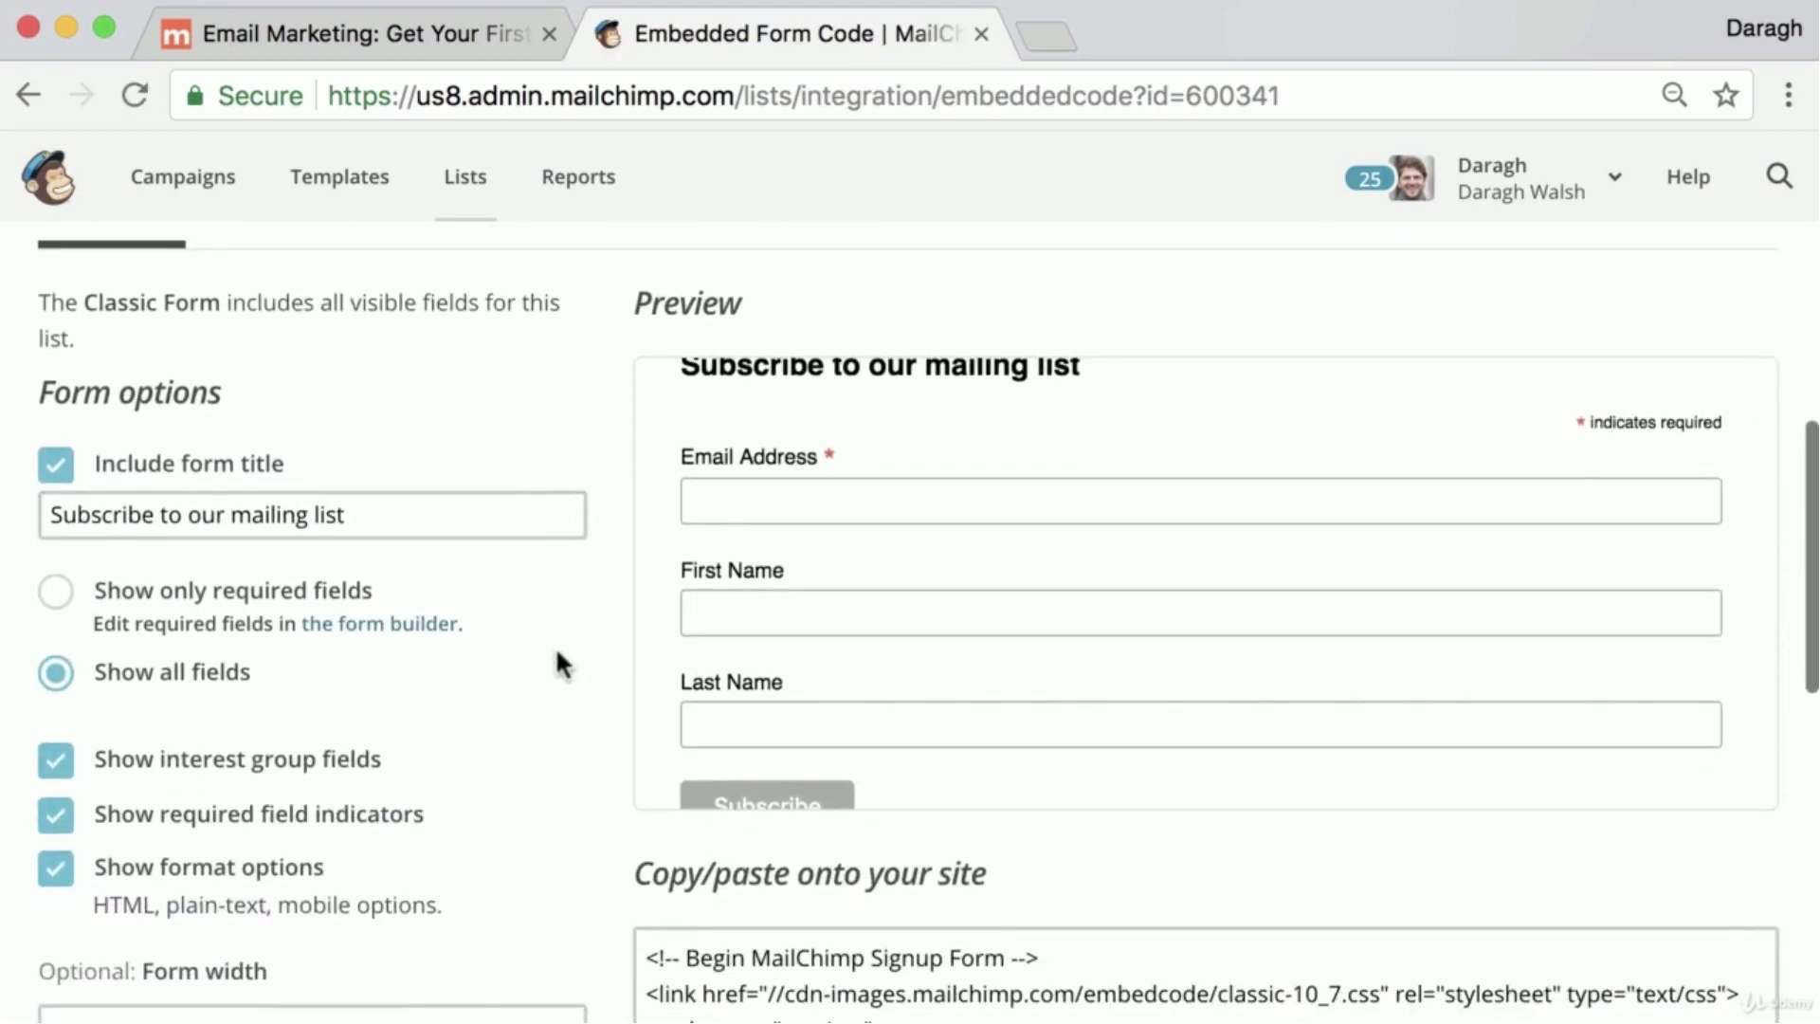
scroll(558, 654, up, 2)
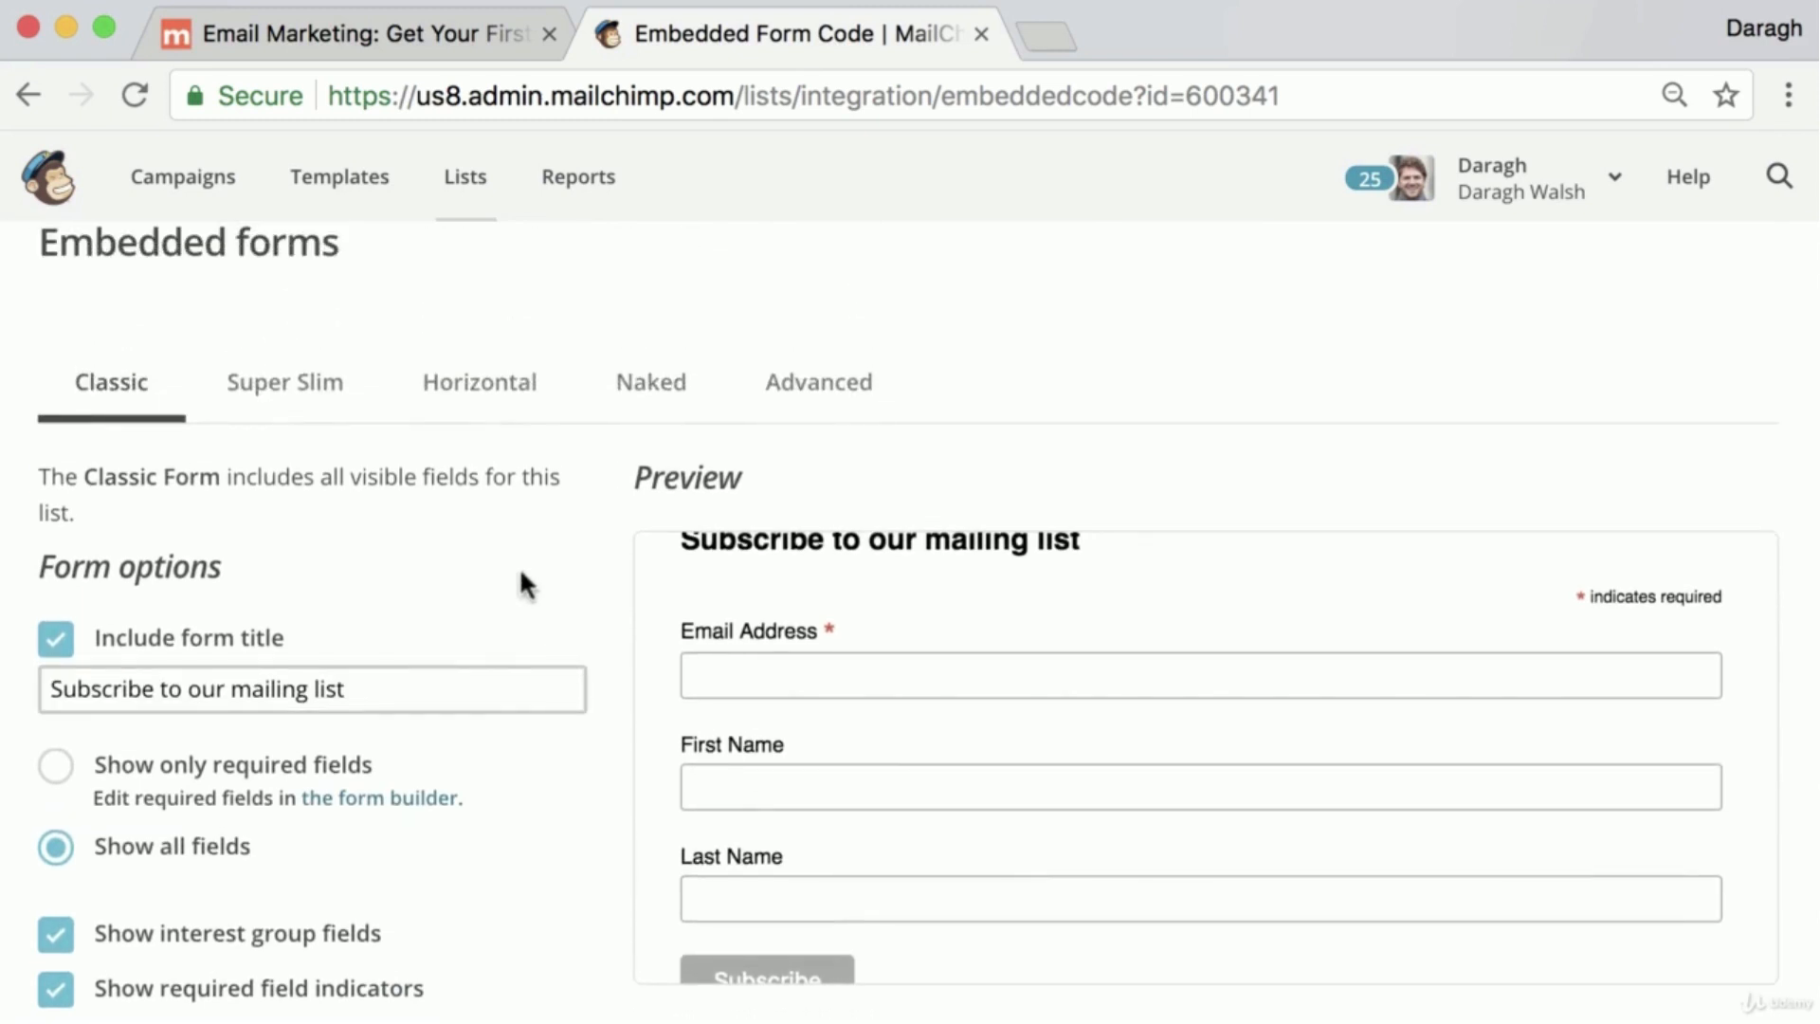
drag(347, 687, 49, 686)
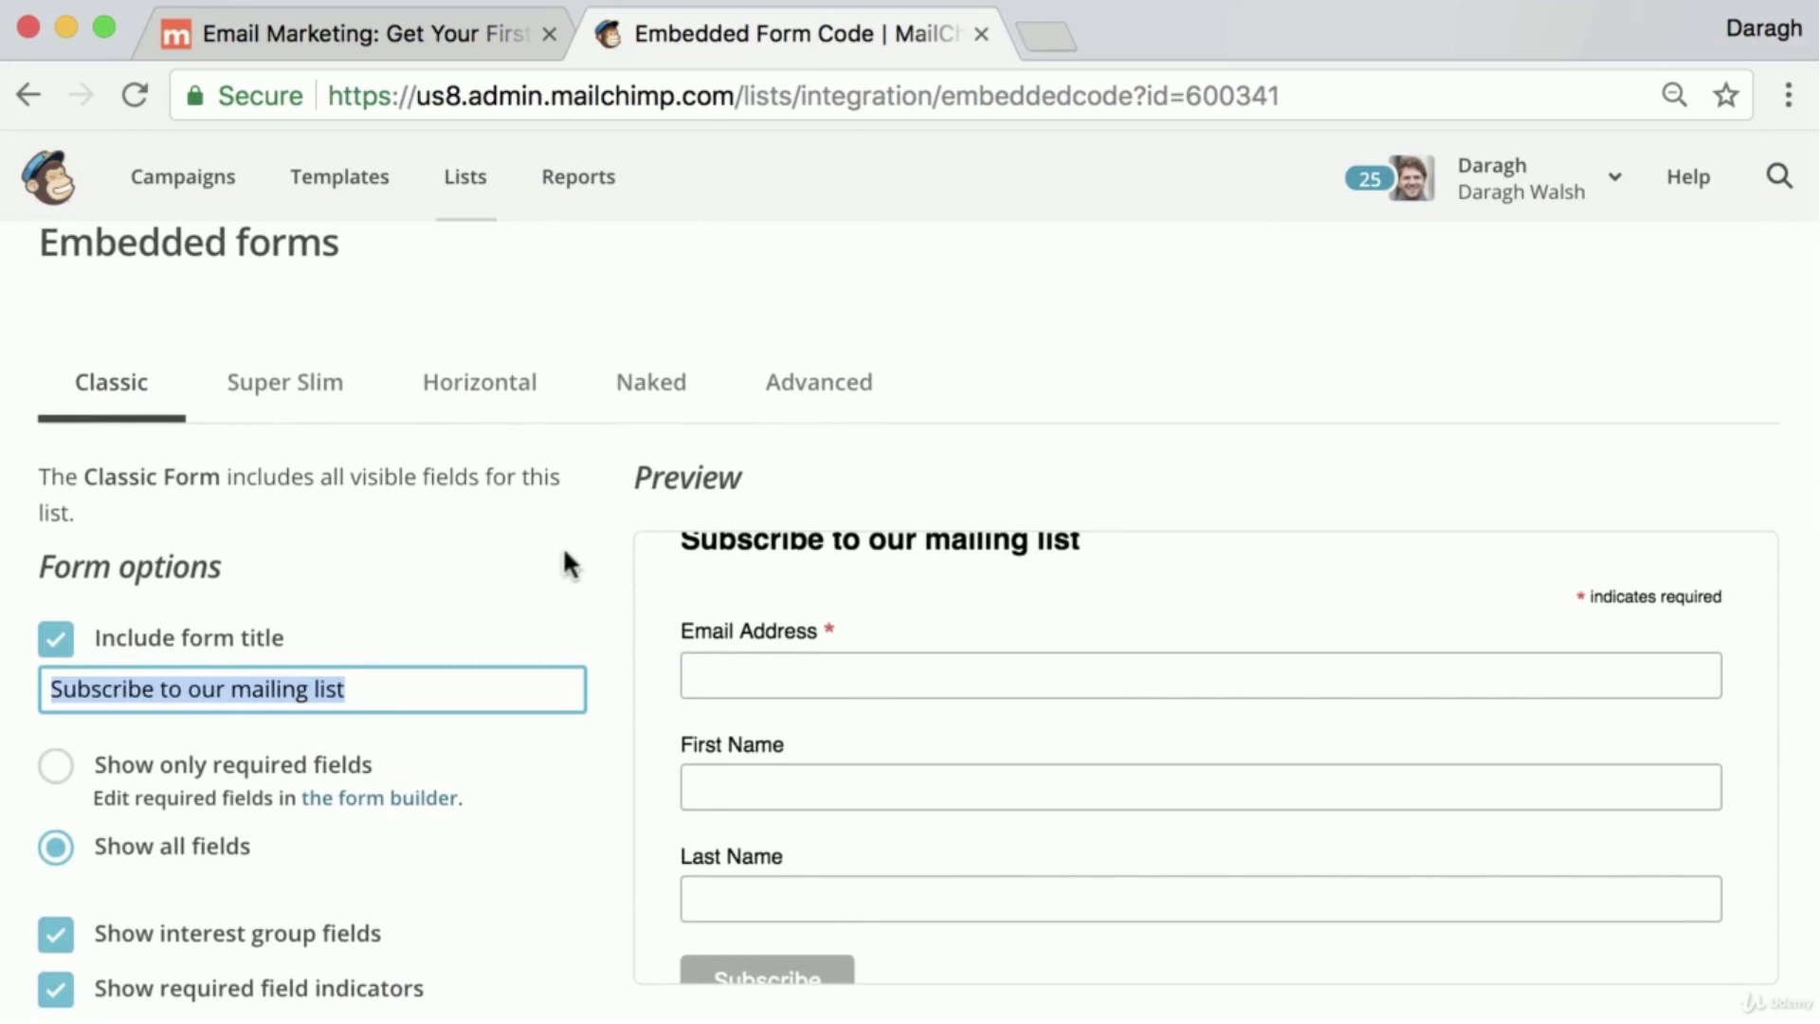
scroll(569, 564, down, 5)
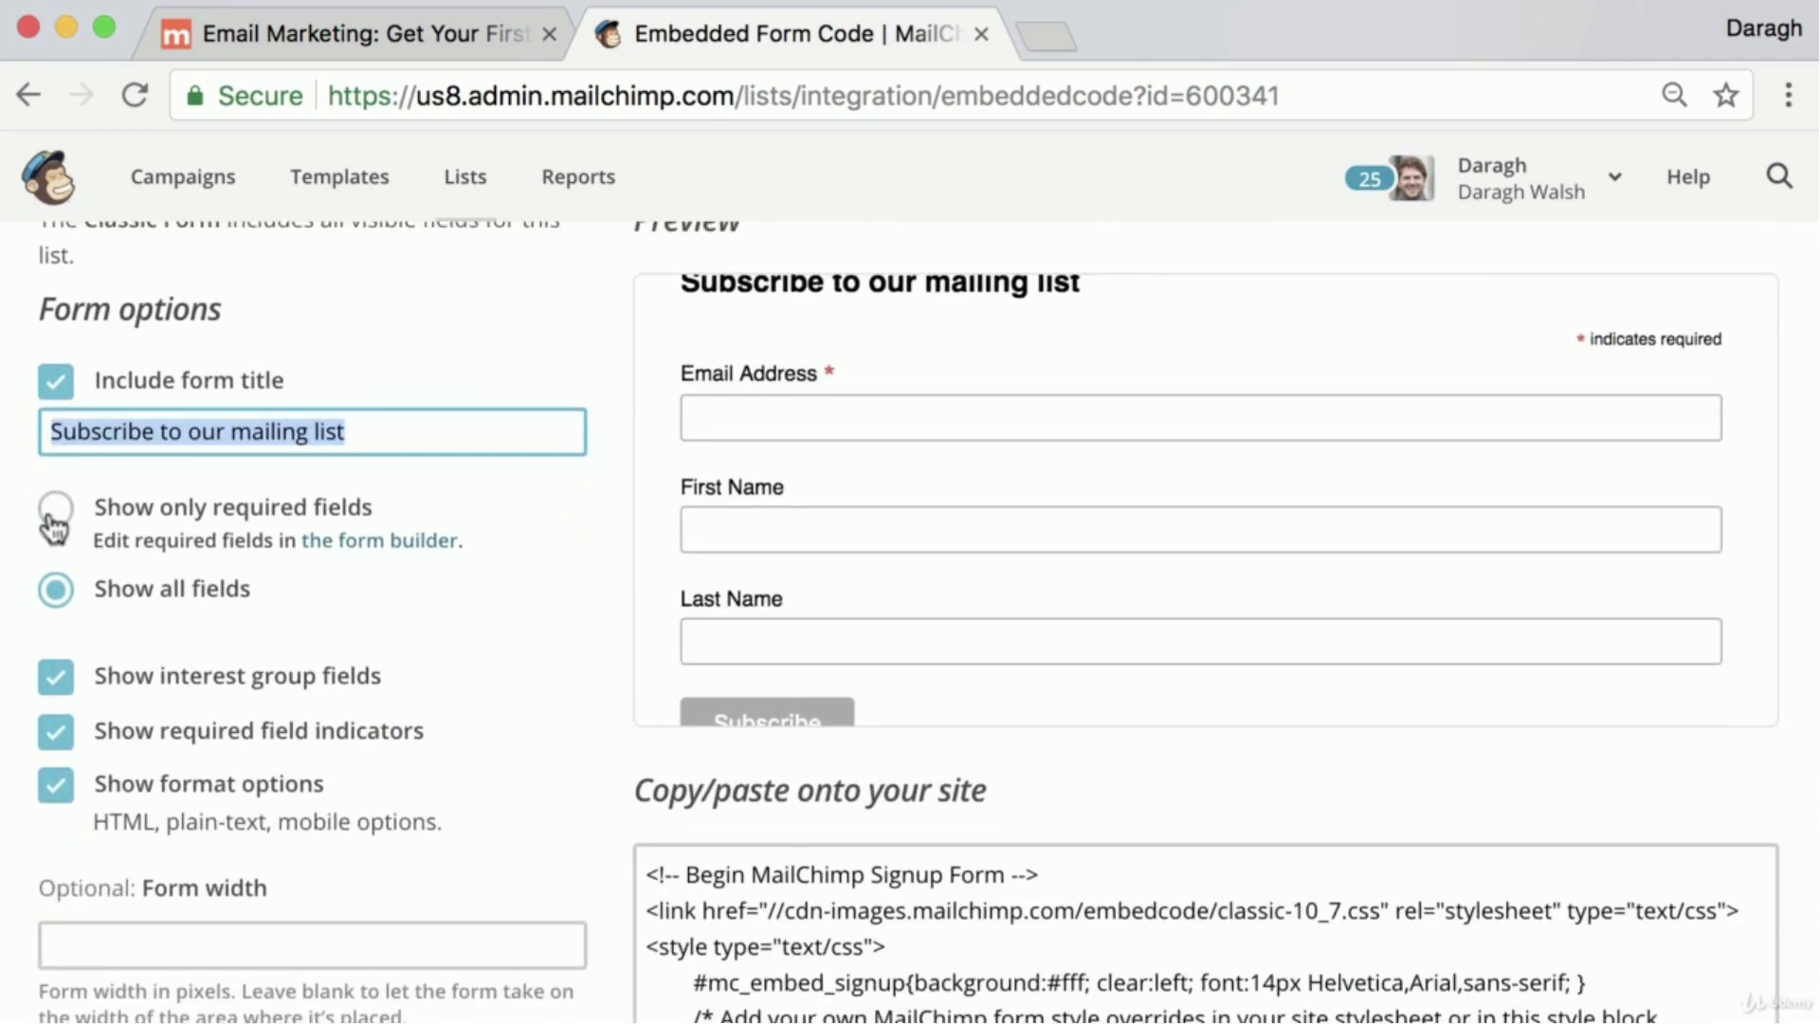
click(59, 510)
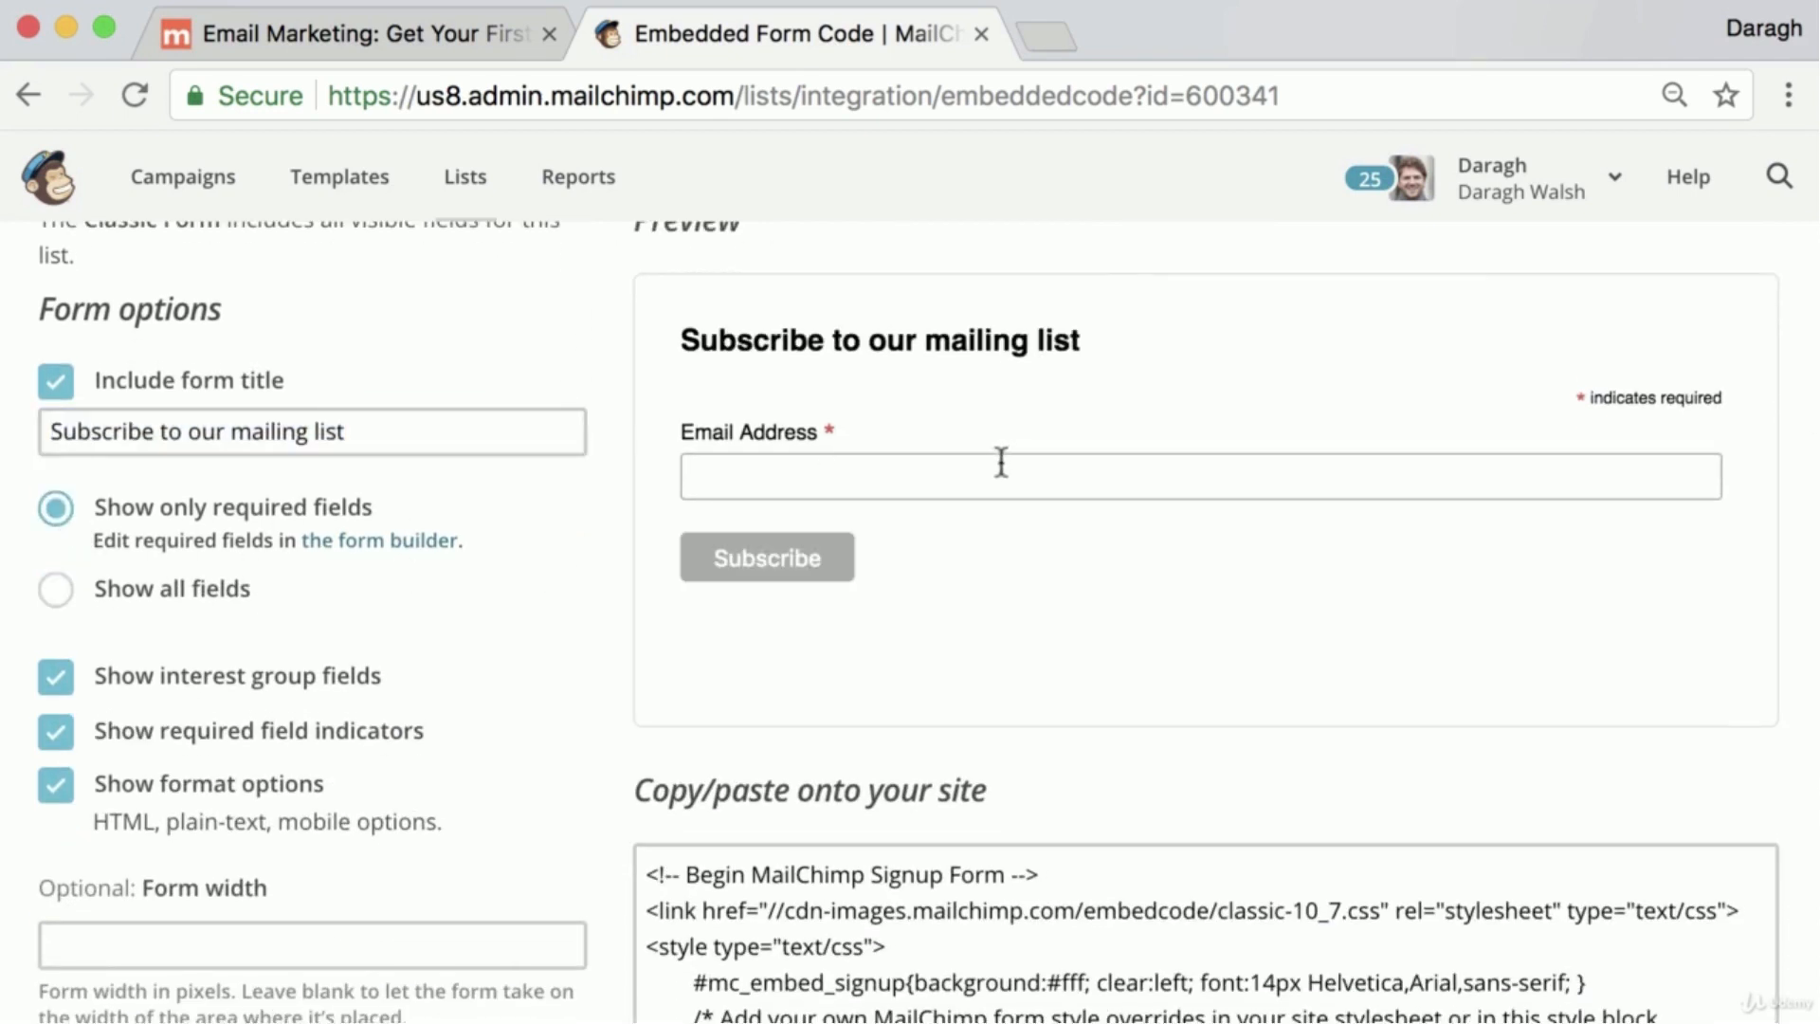
click(54, 590)
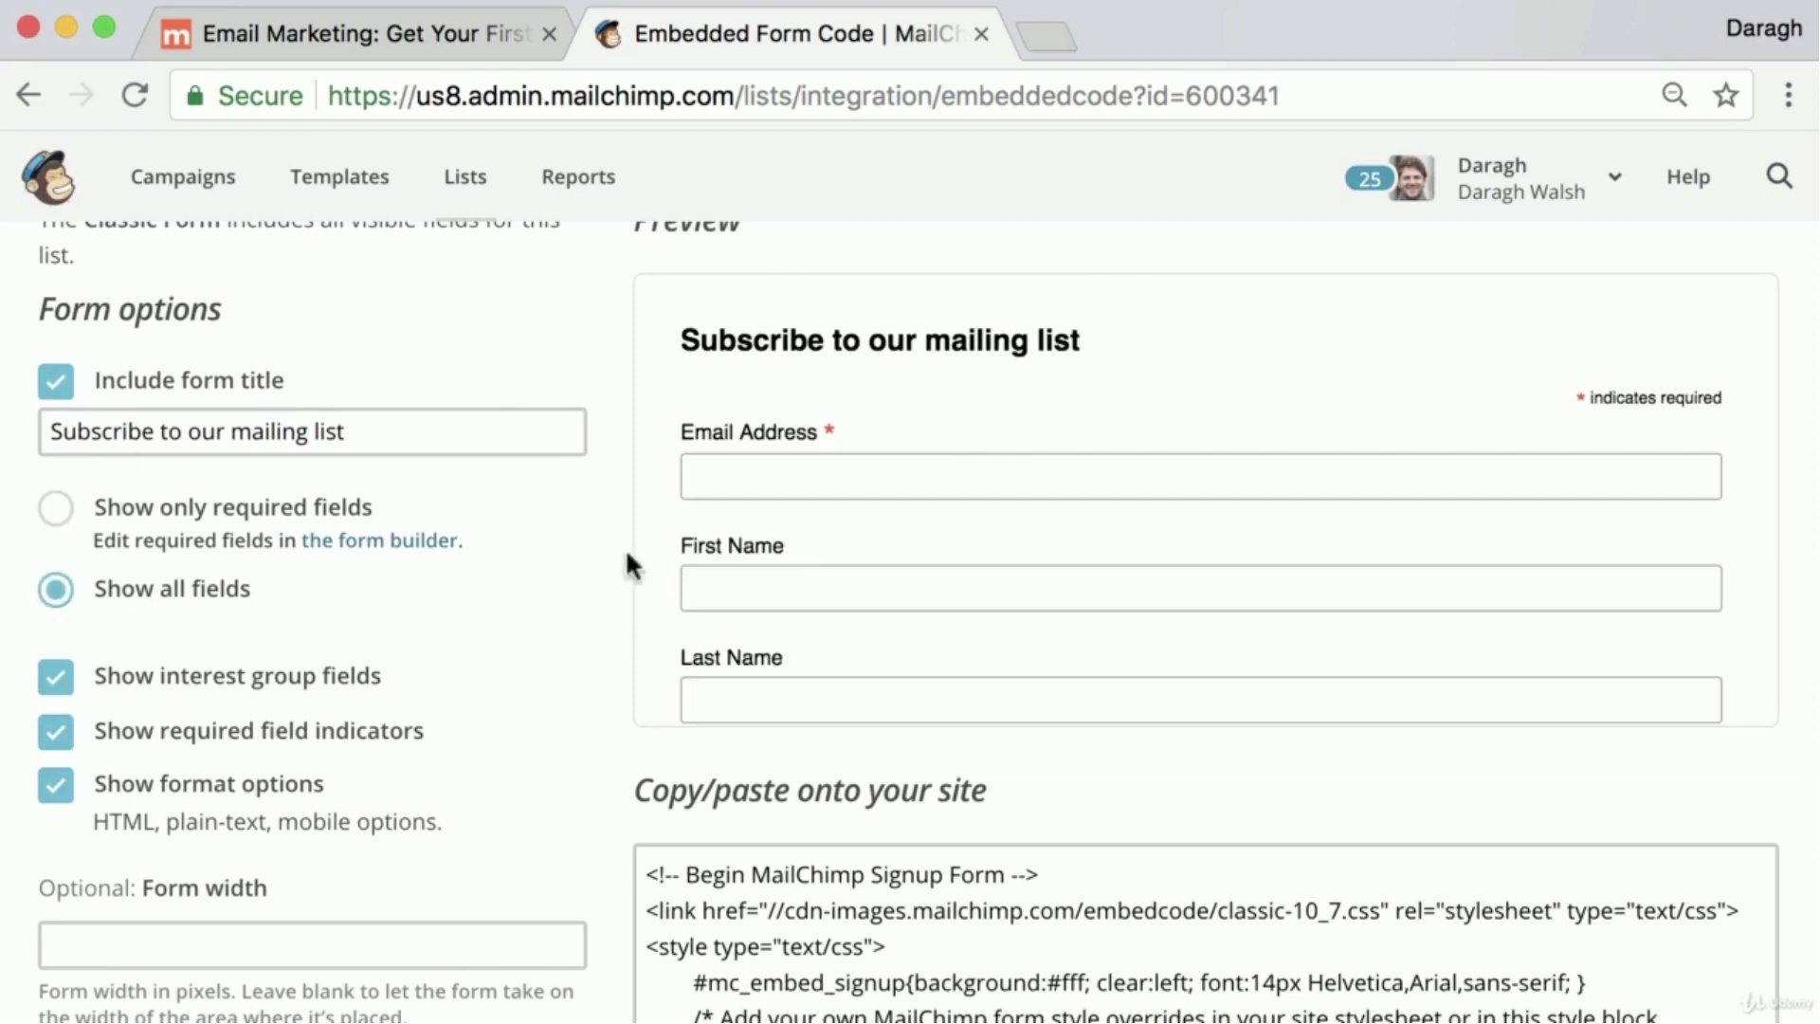
Copy the complete Classic signup form embed code
scroll(567, 550, down, 3)
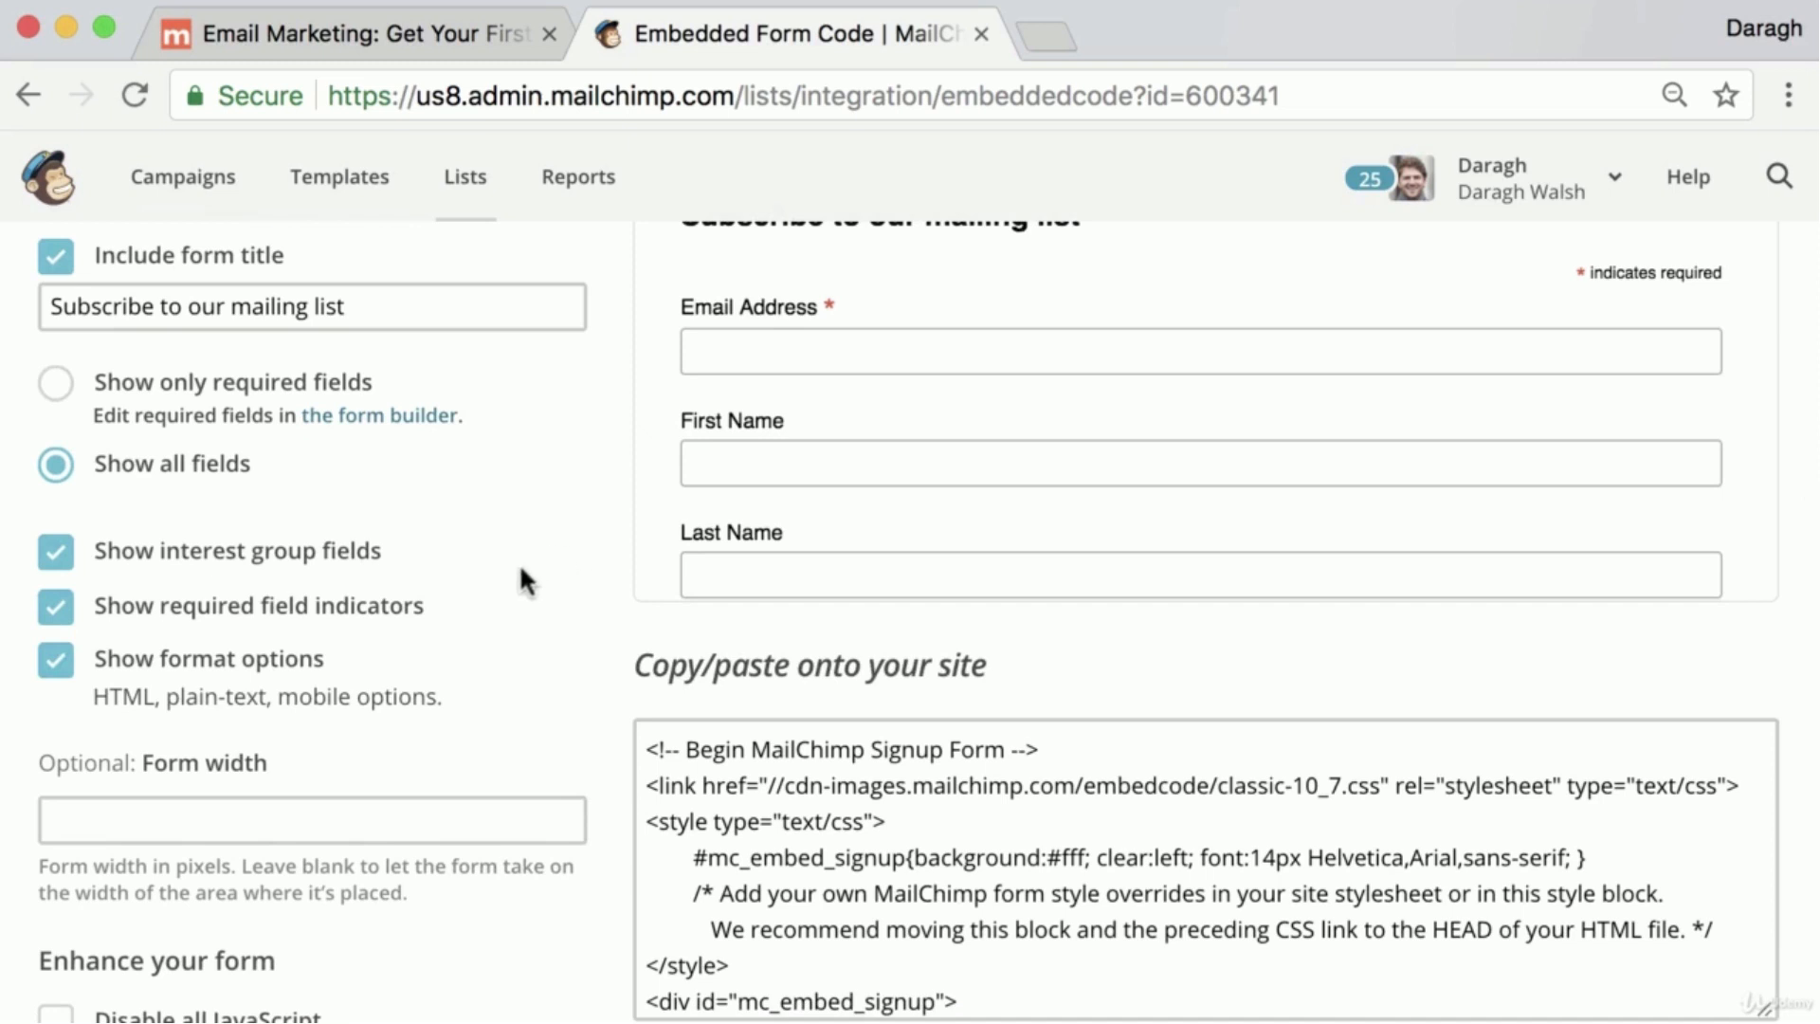
scroll(577, 581, down, 3)
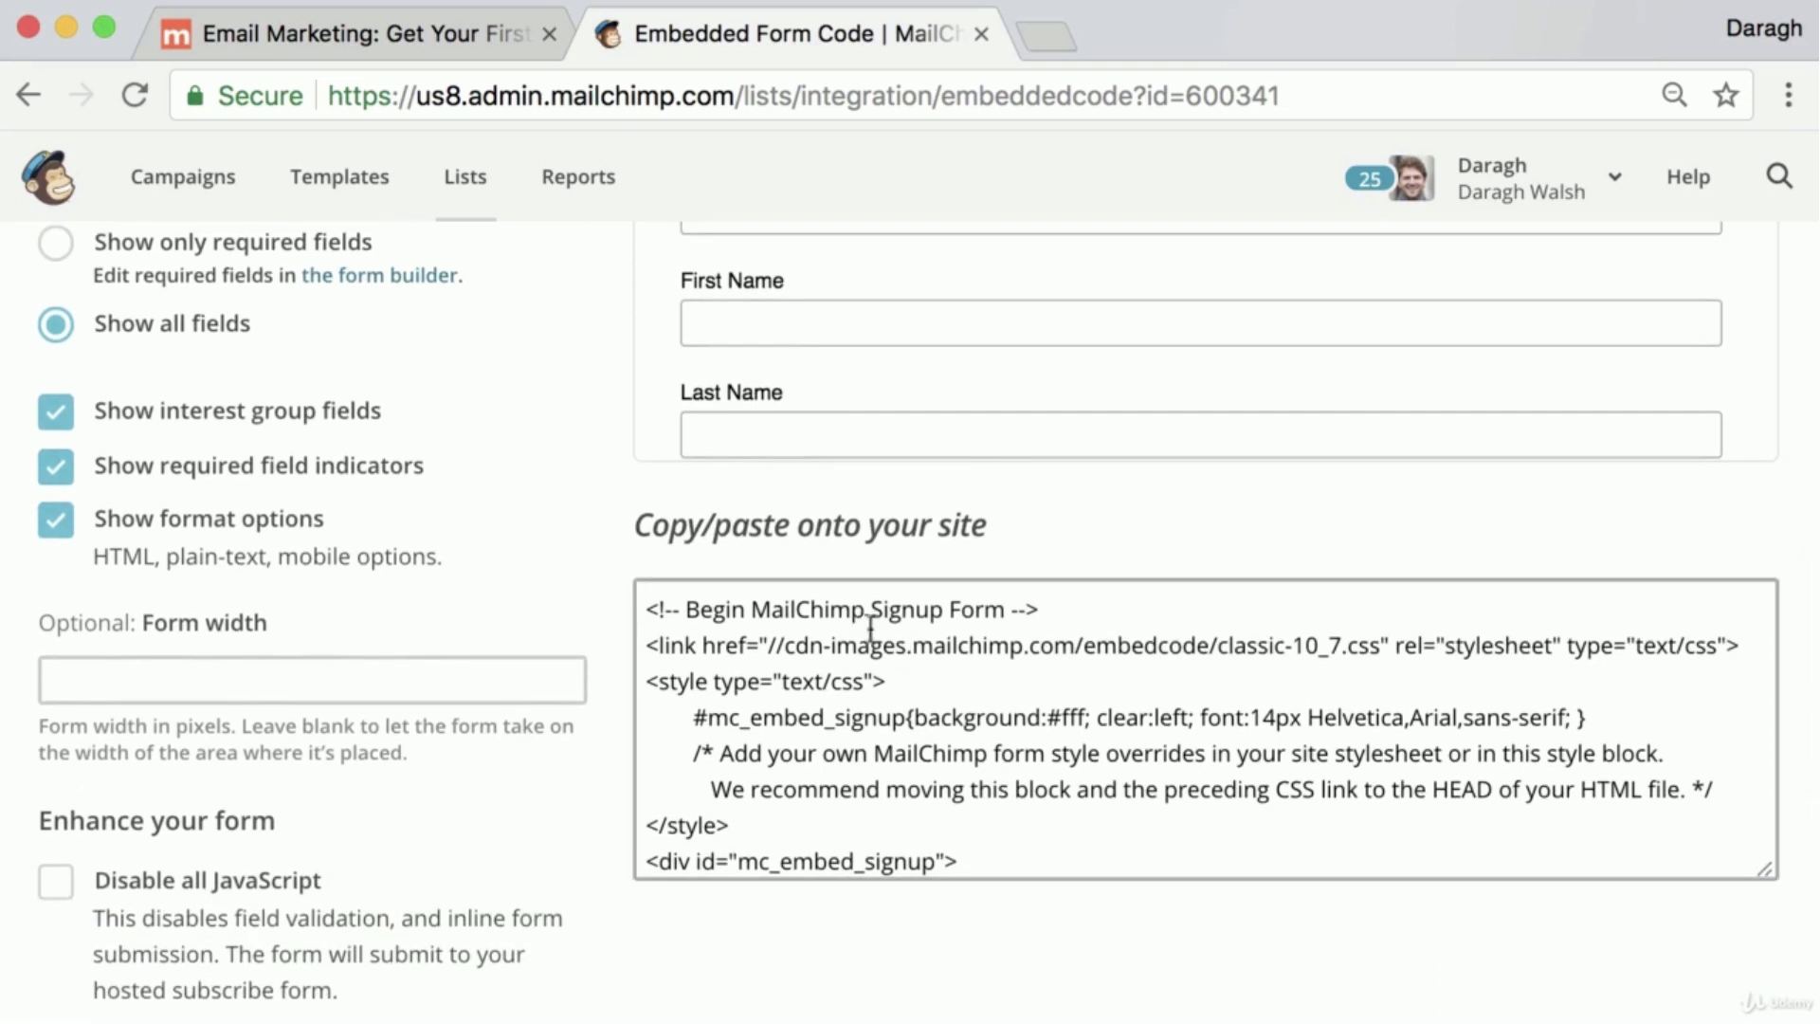
drag(631, 524, 986, 528)
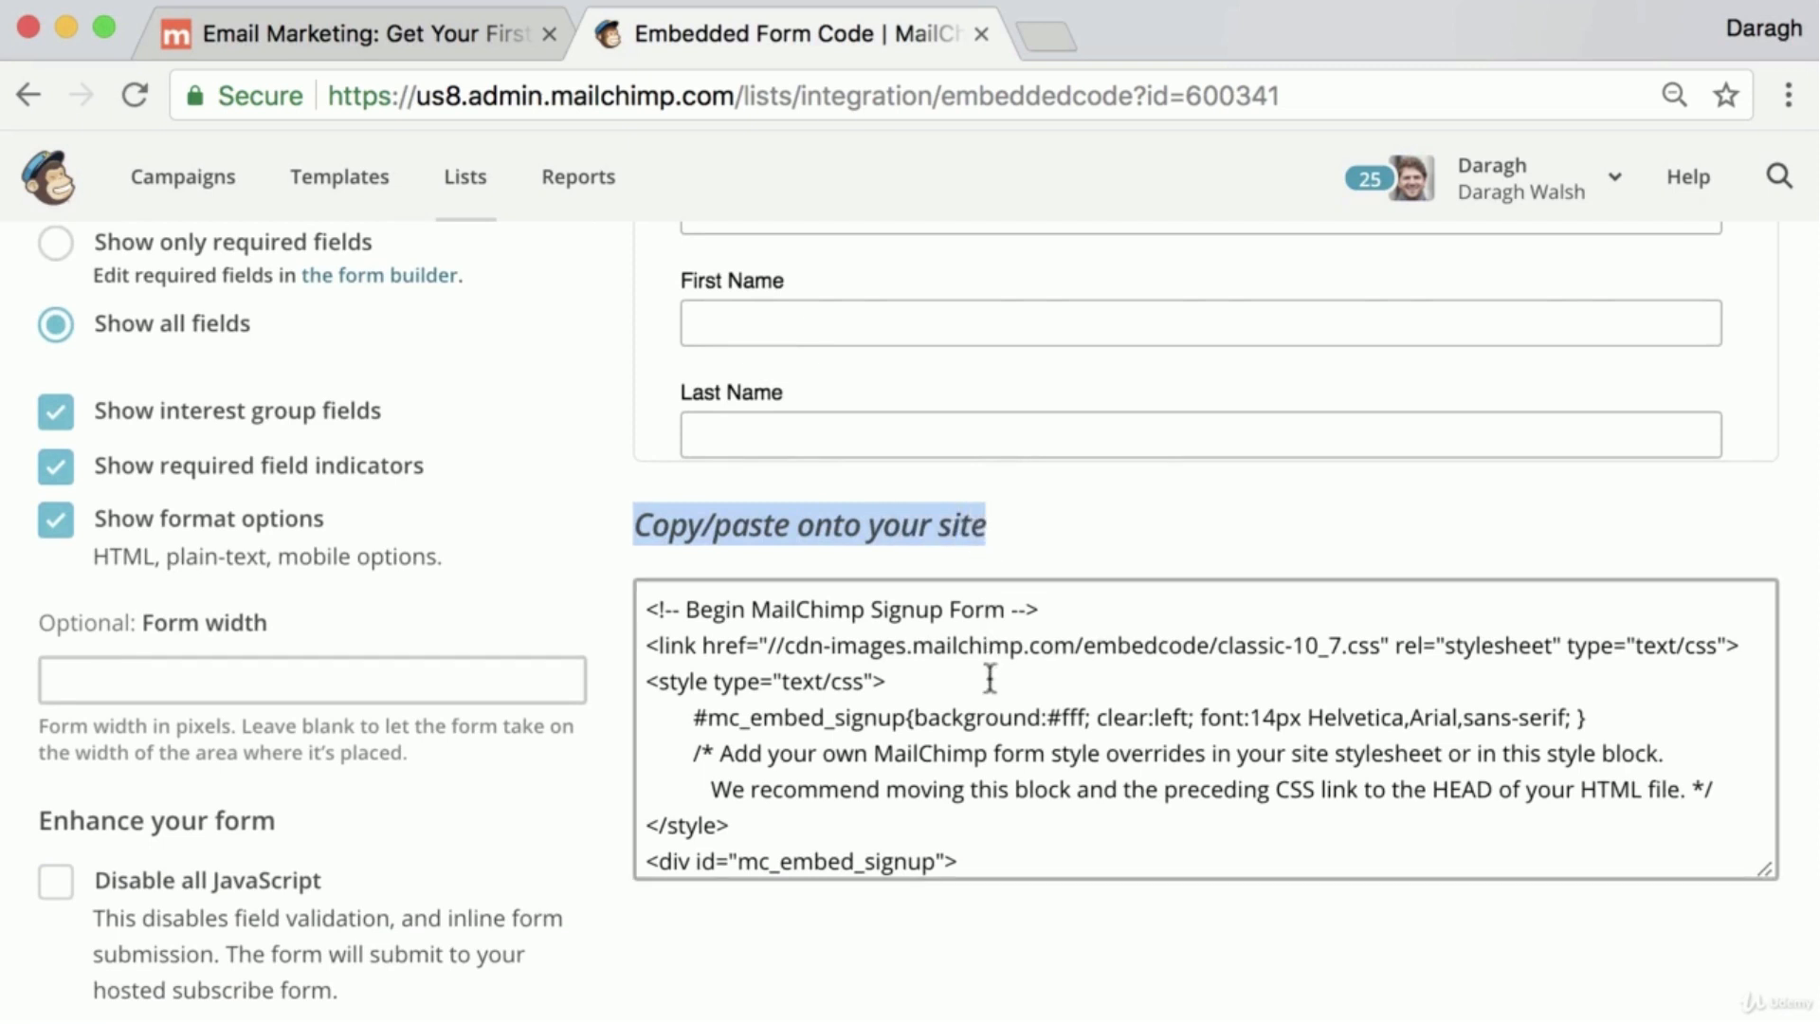
scroll(991, 676, up, 1)
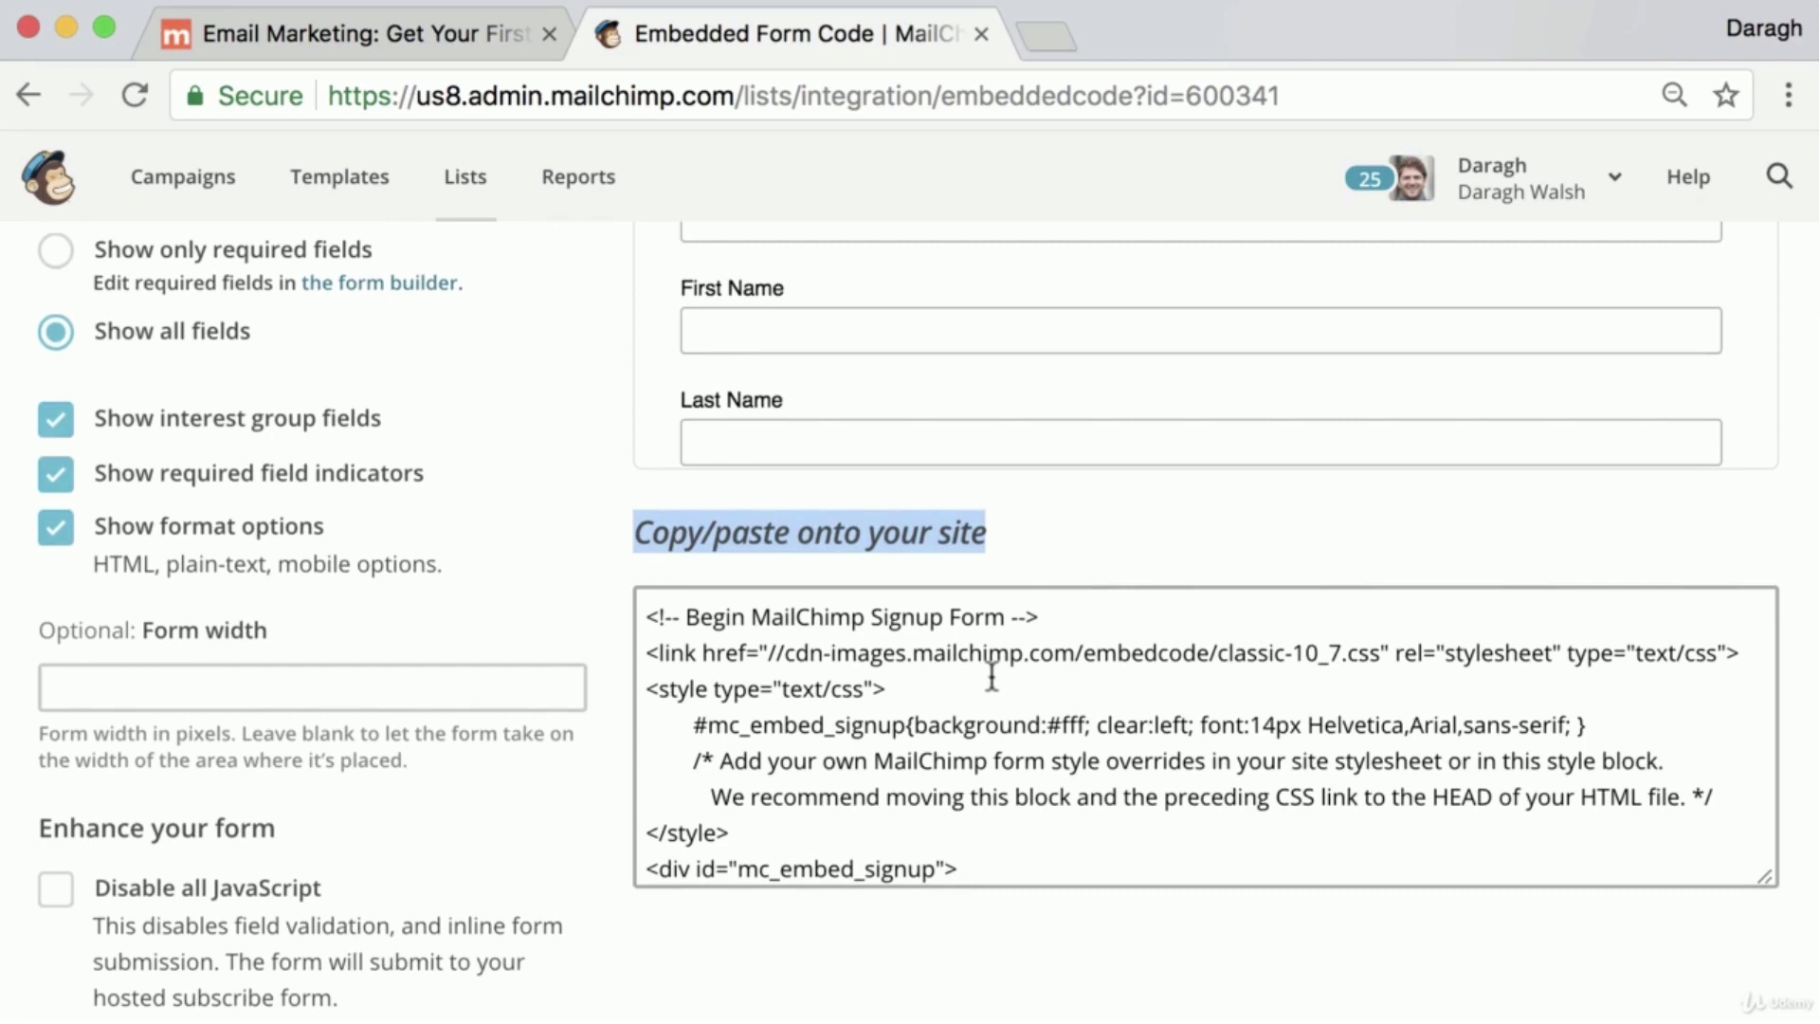
scroll(995, 663, up, 8)
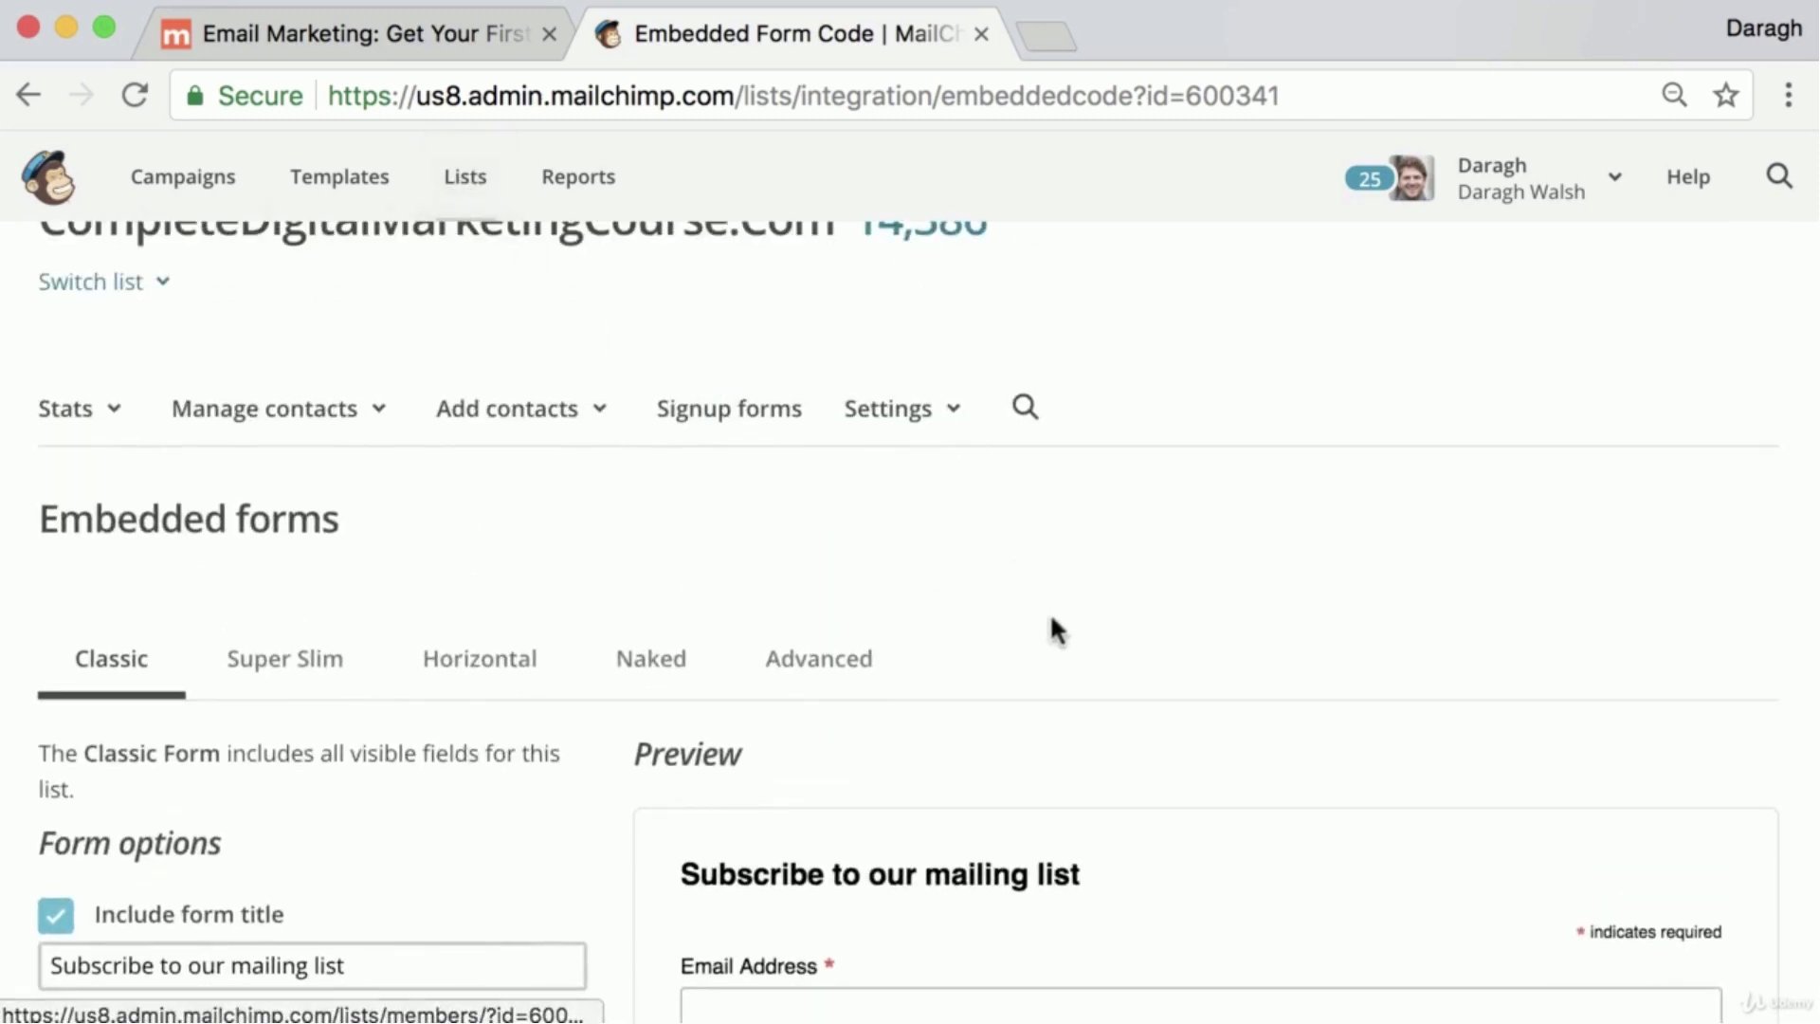
scroll(1050, 611, down, 8)
click(984, 731)
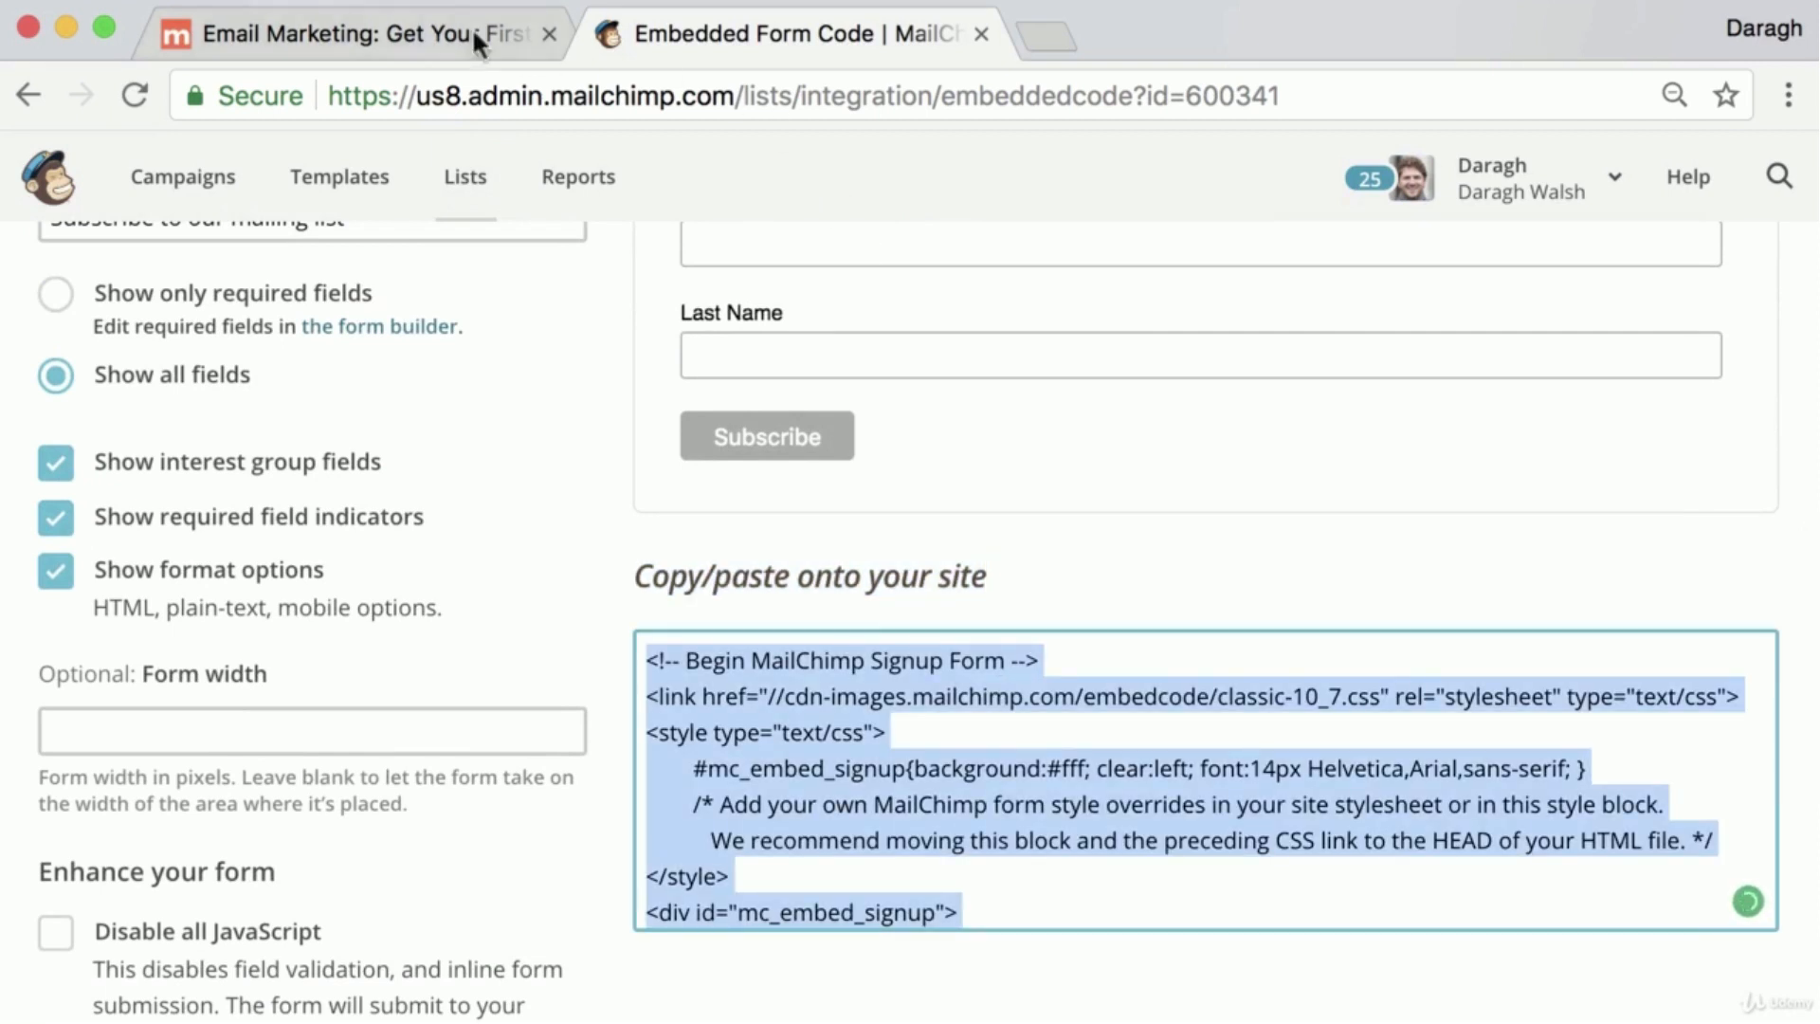
Return to the CompleteDigitalMarketingCourse.com site, load its wp-admin dashboard and open the Widgets page
click(434, 38)
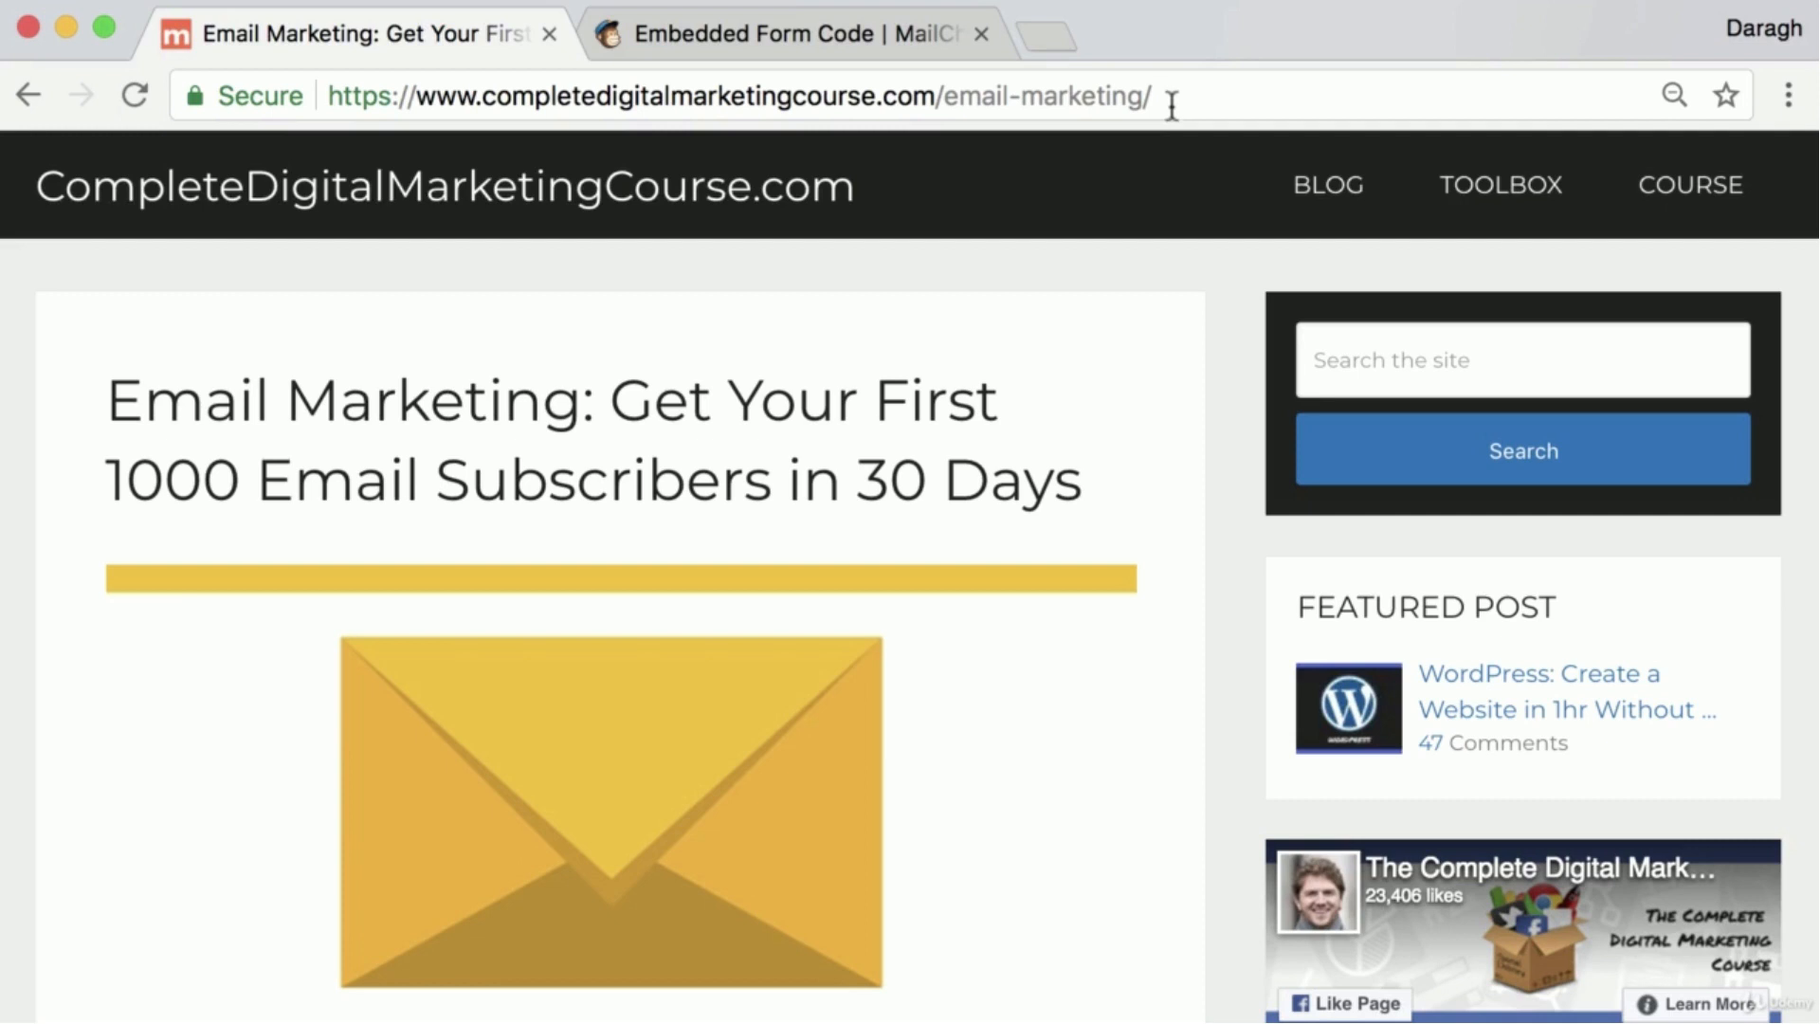
drag(1172, 104, 1078, 95)
drag(1078, 94, 951, 95)
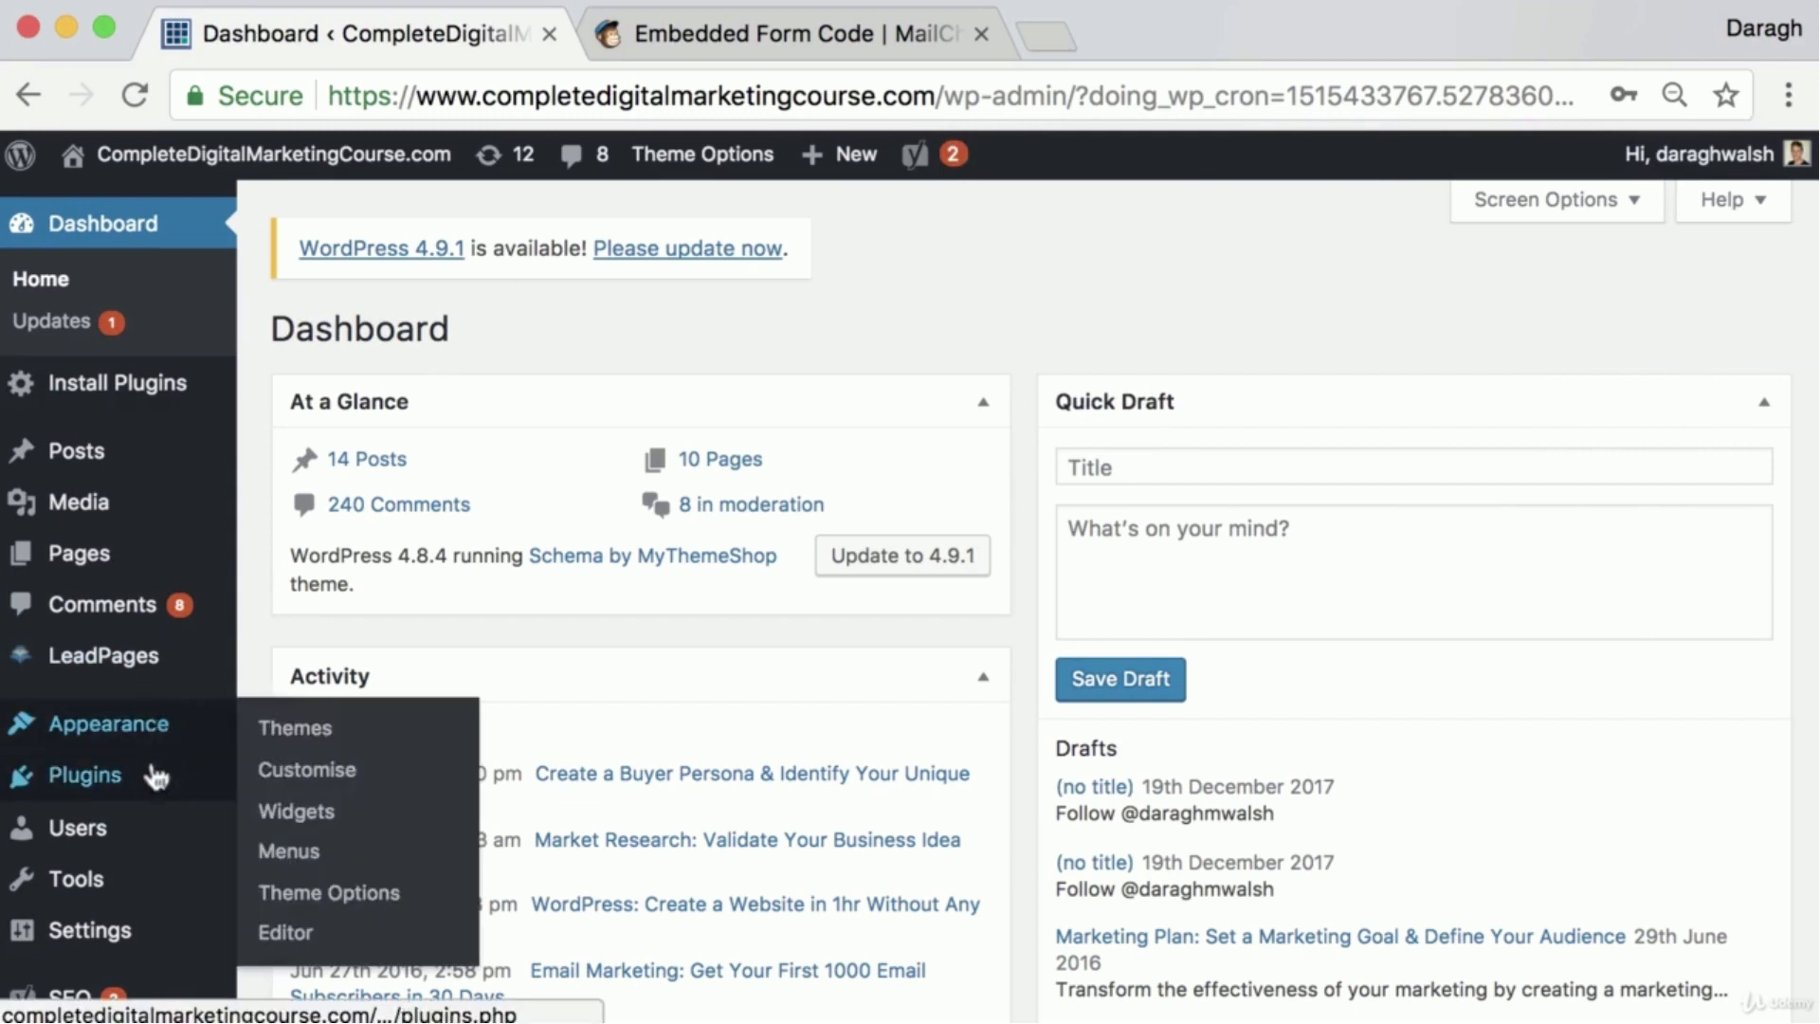
mouse_move(171, 744)
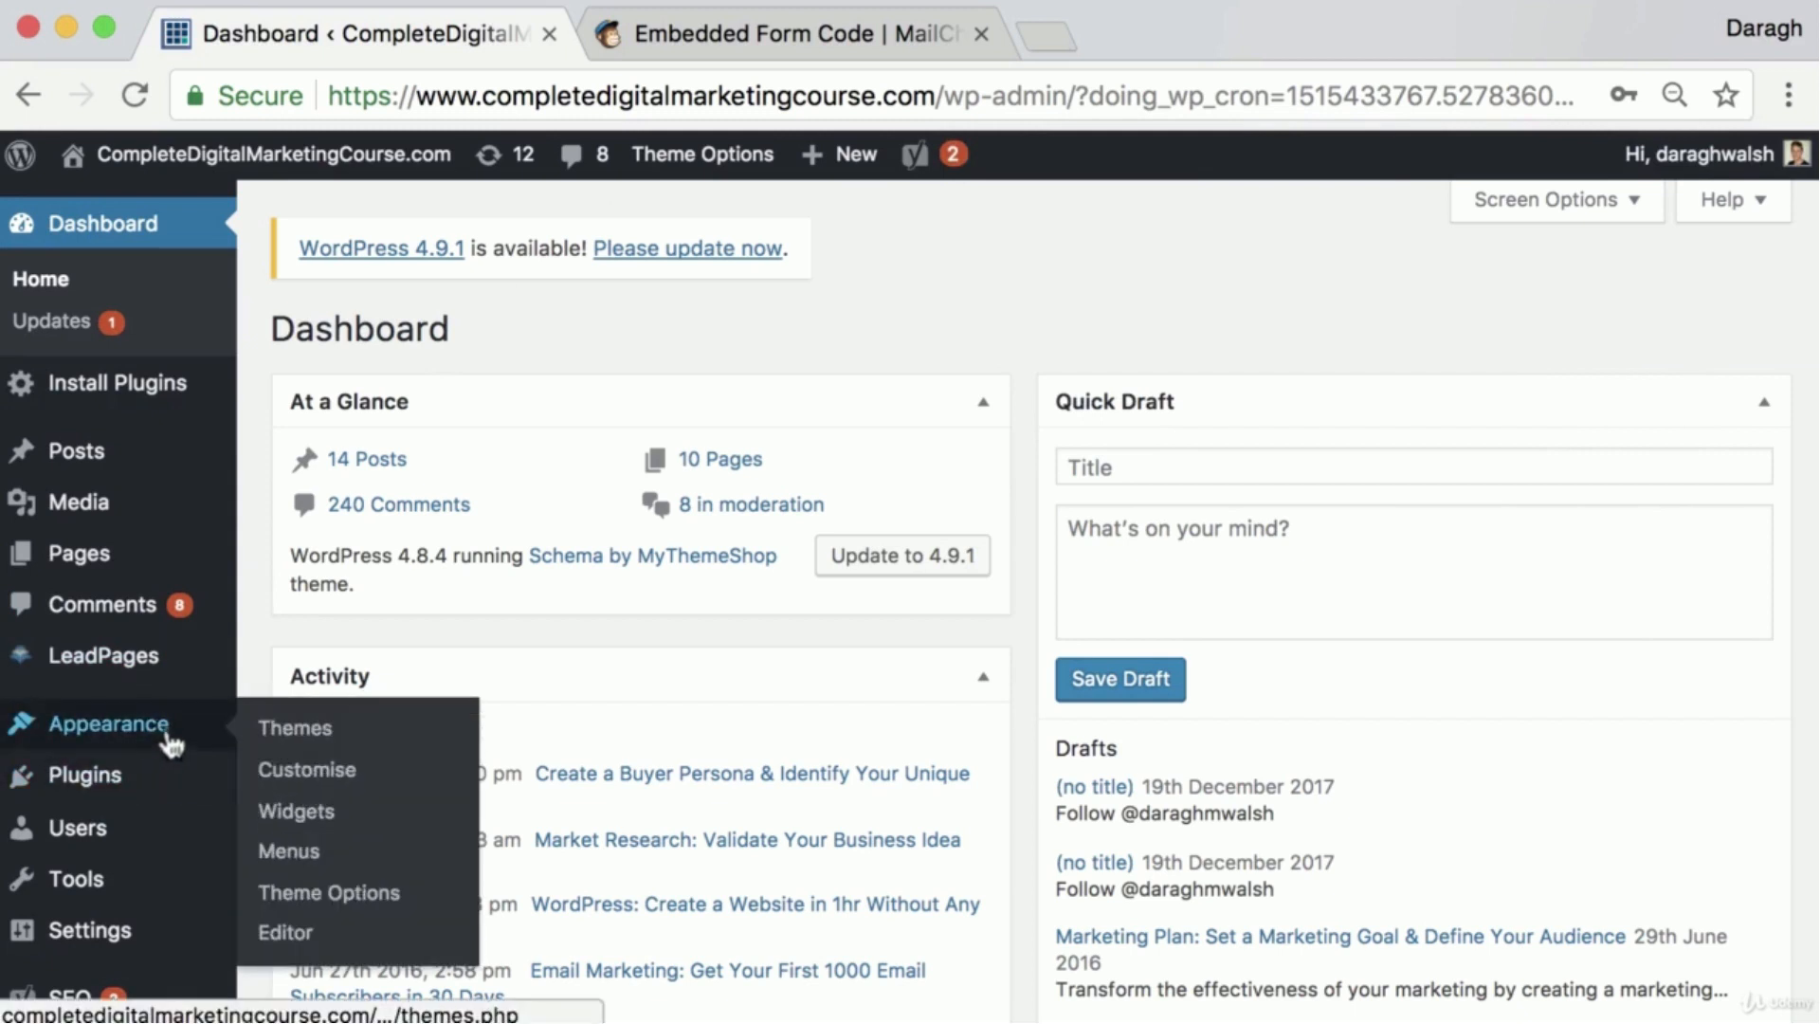
click(288, 822)
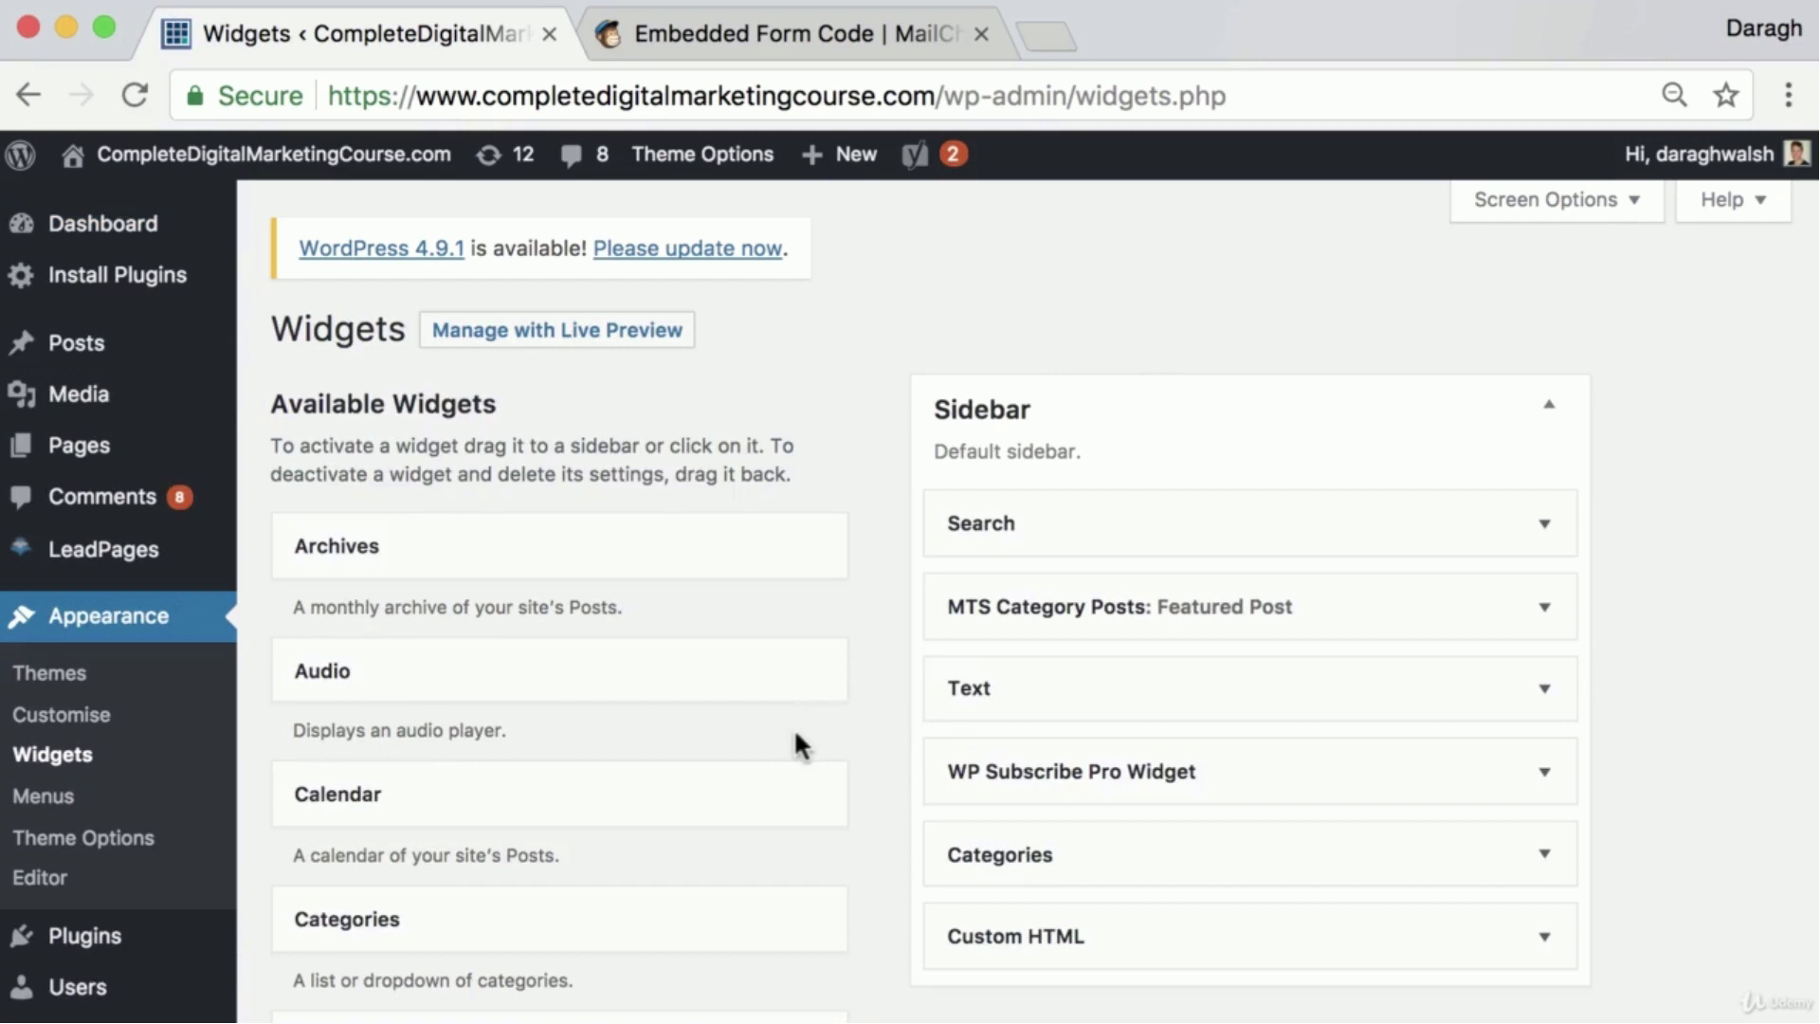
Add a Custom HTML widget as the first Sidebar item with the copied MailChimp signup form code as its content, and save it
scroll(793, 726, down, 3)
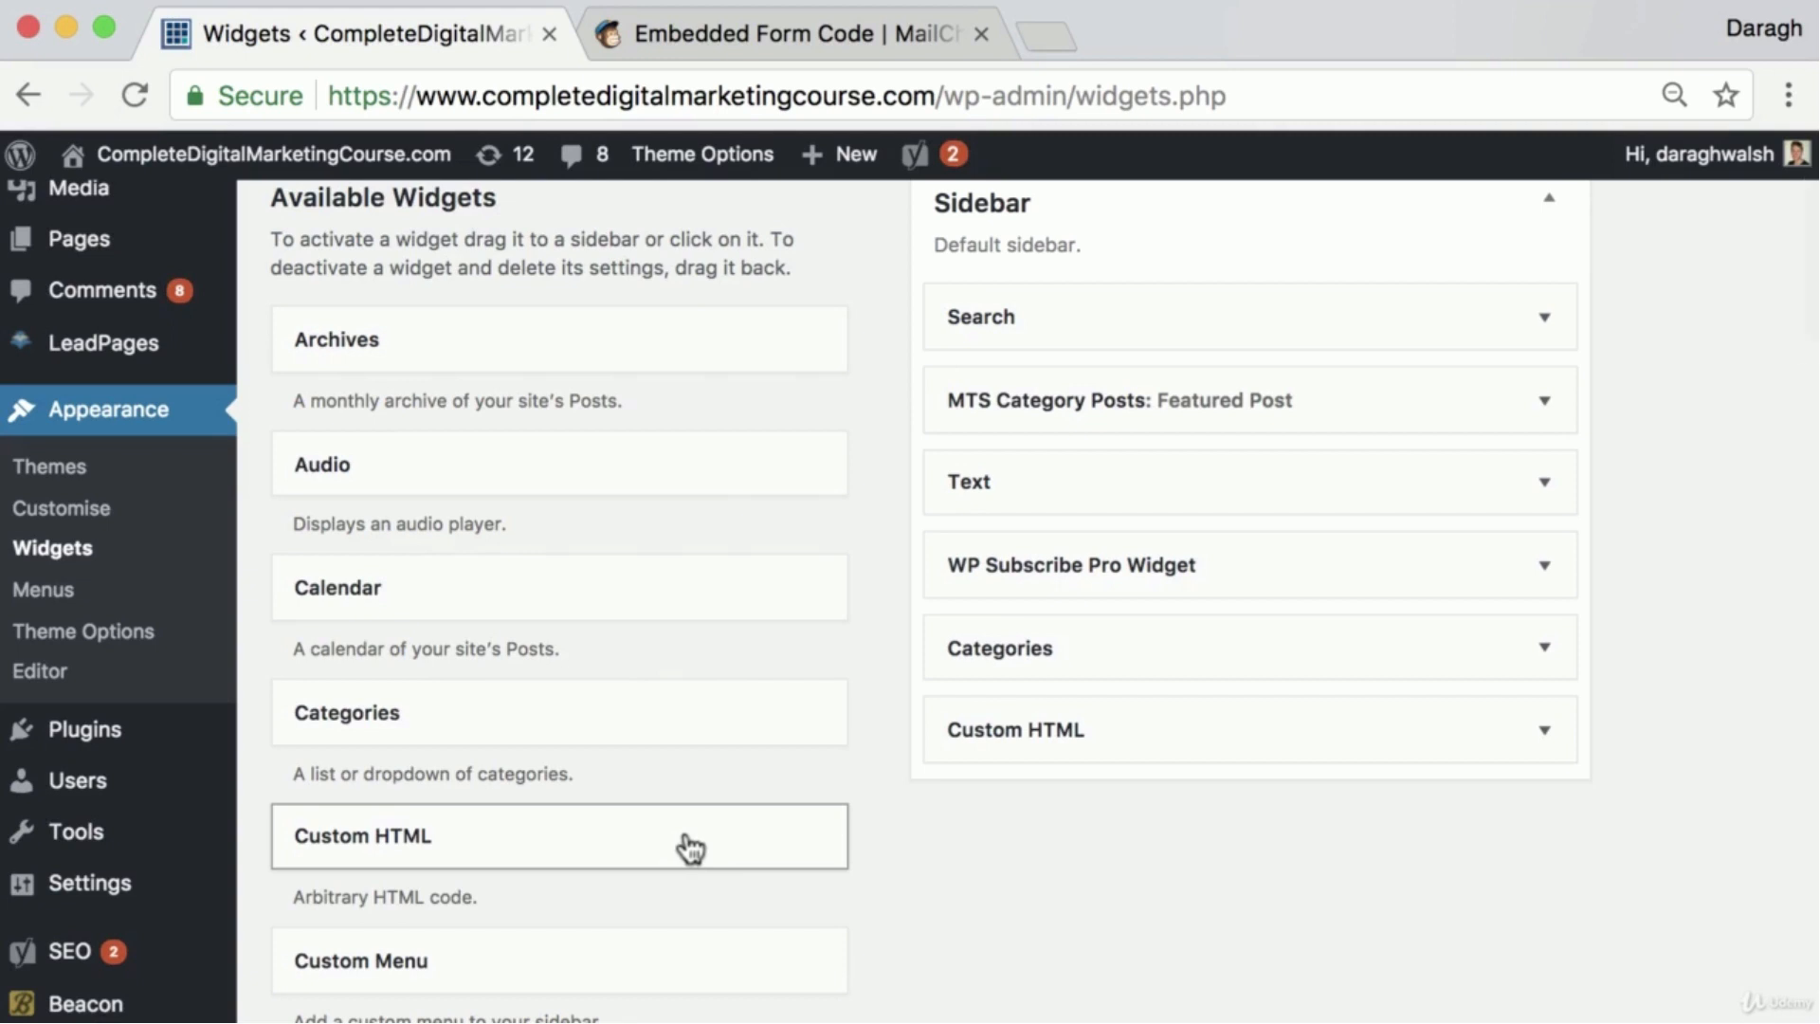
drag(689, 847, 1257, 298)
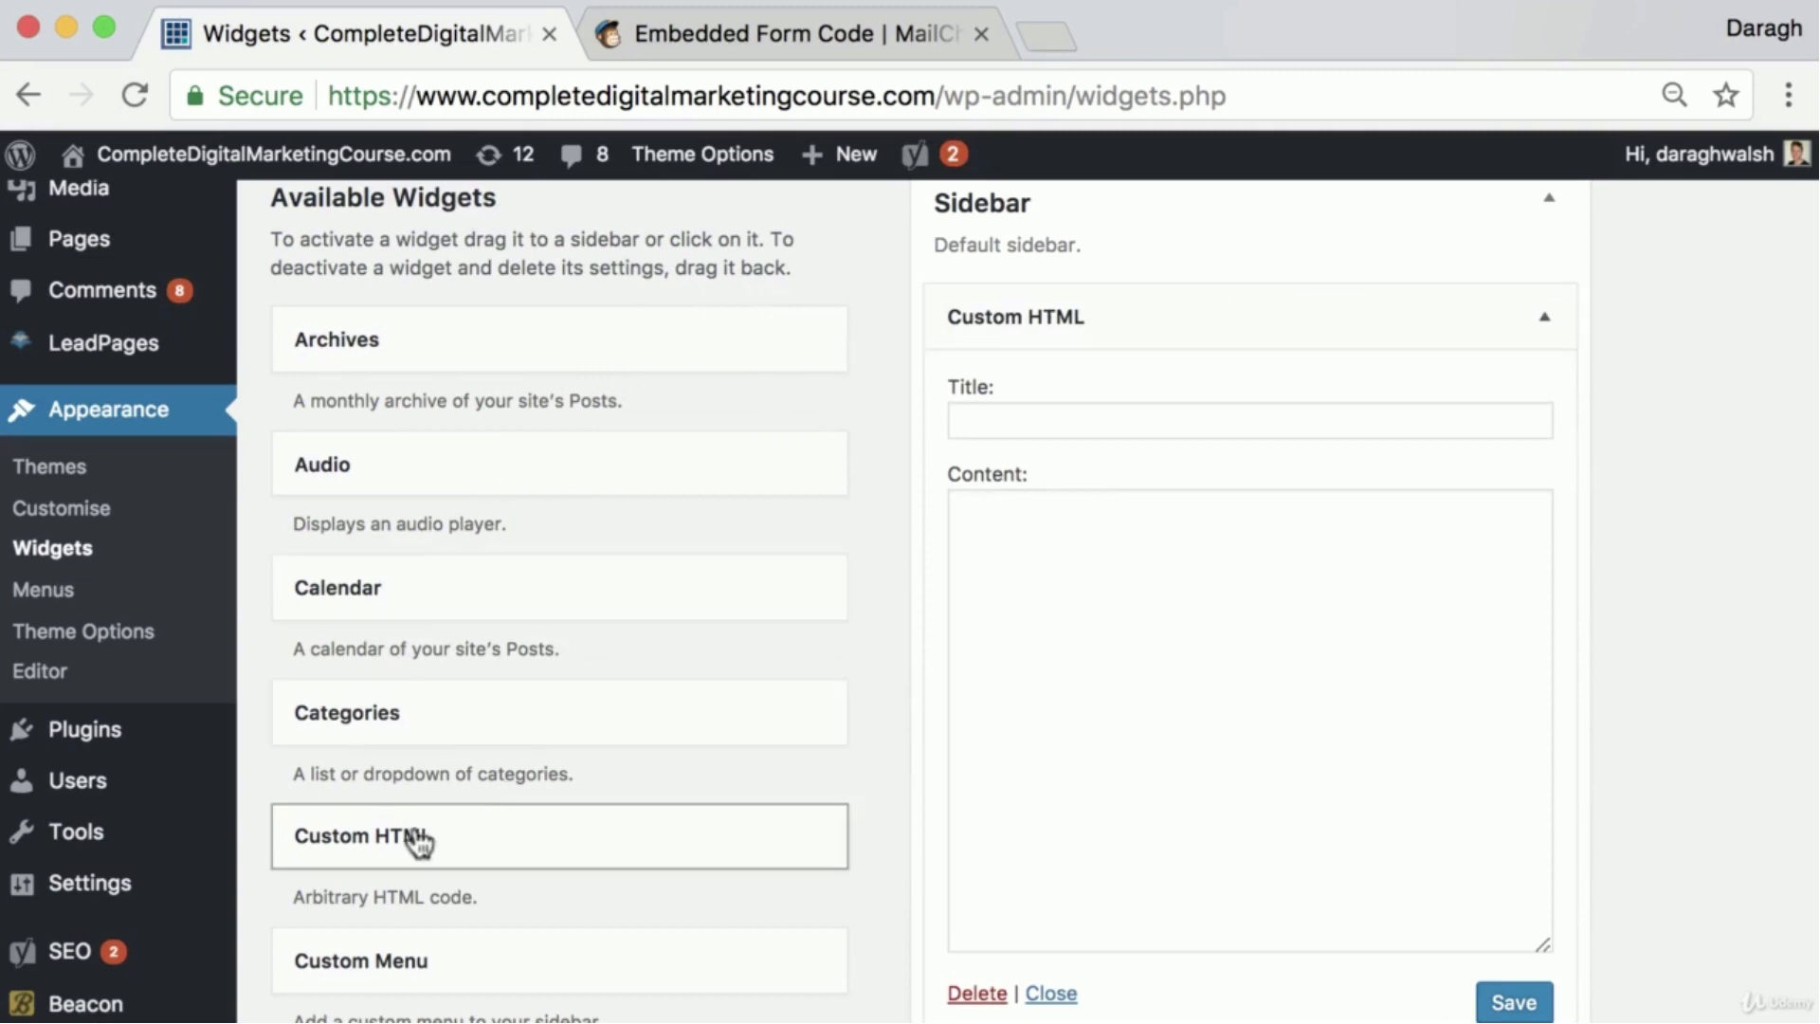
click(1086, 547)
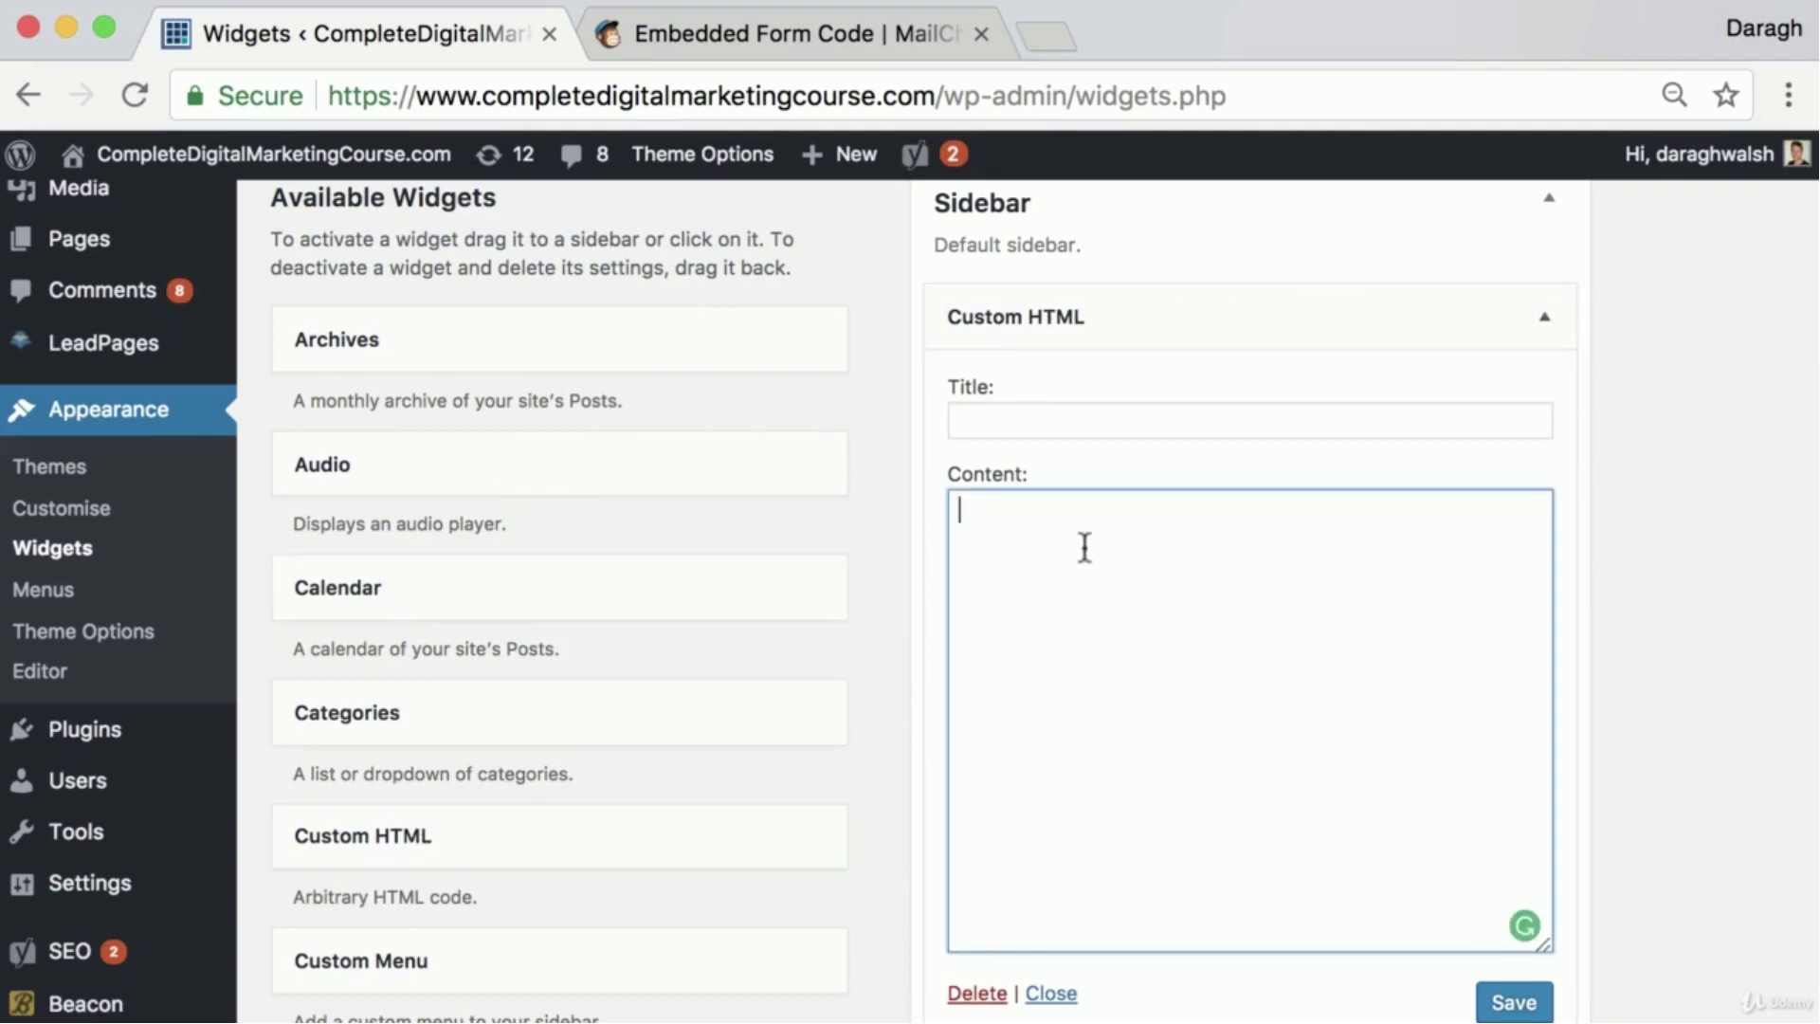
click(792, 26)
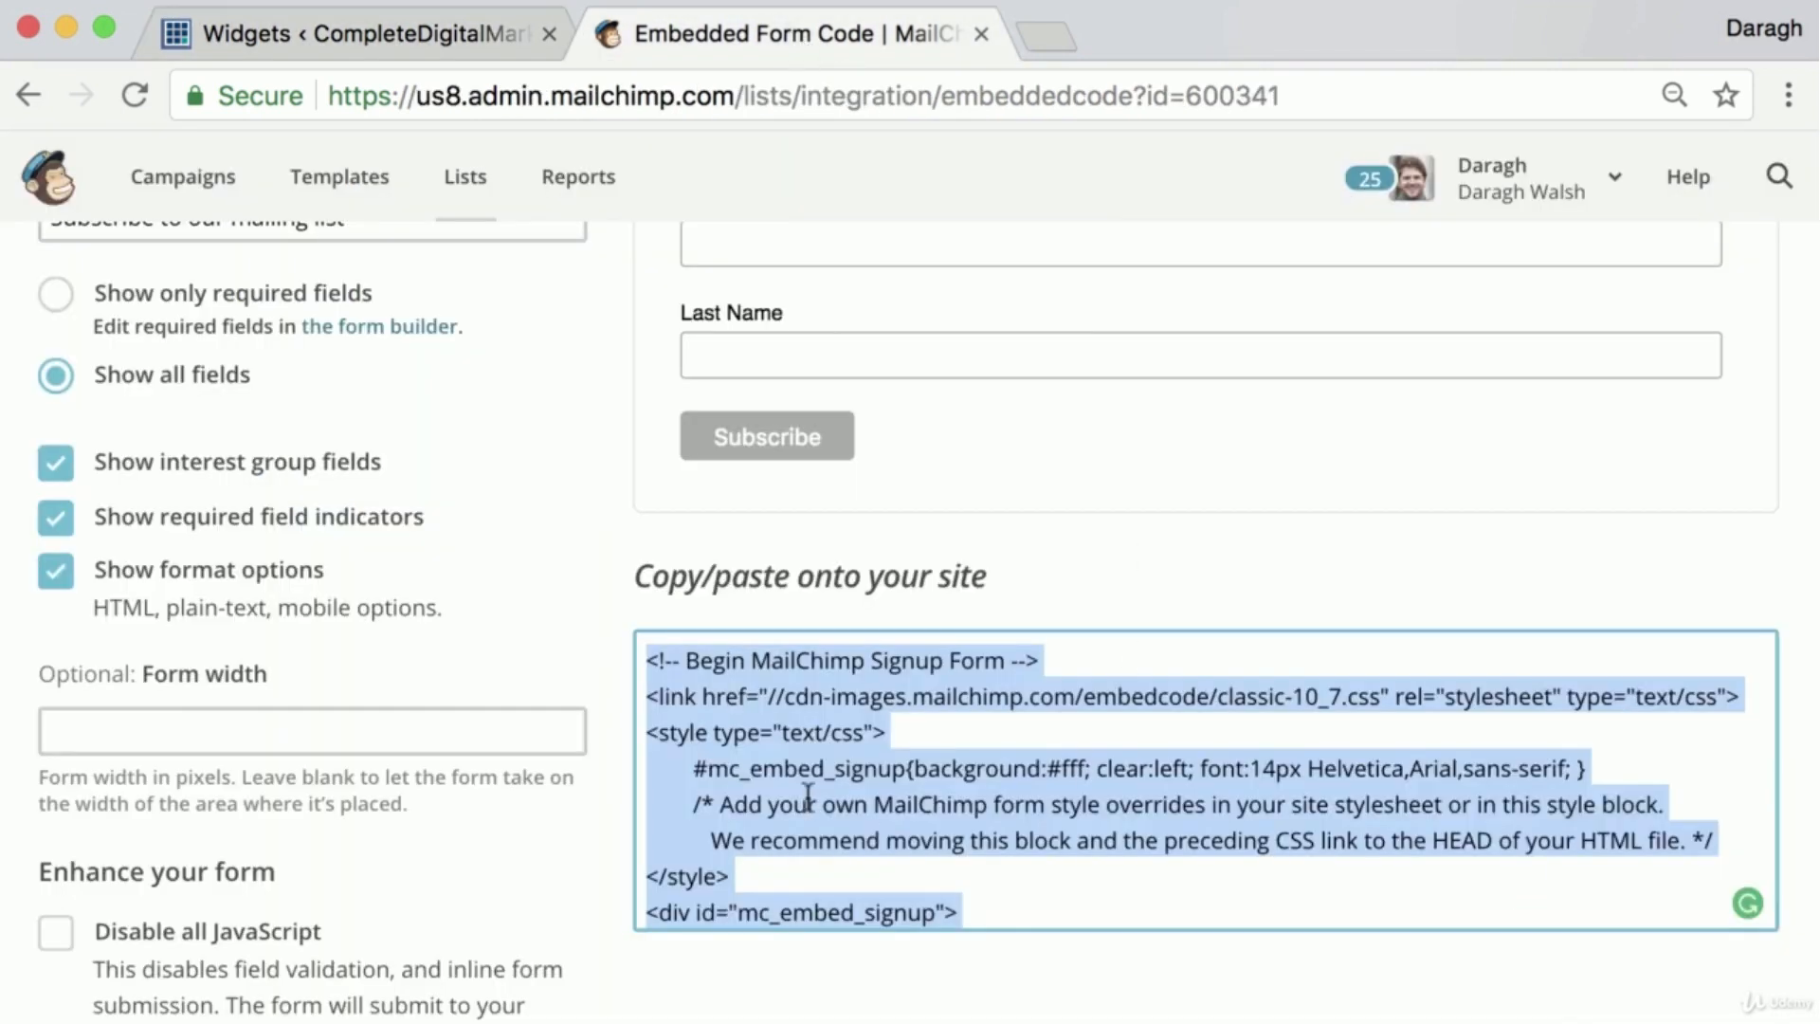
click(438, 24)
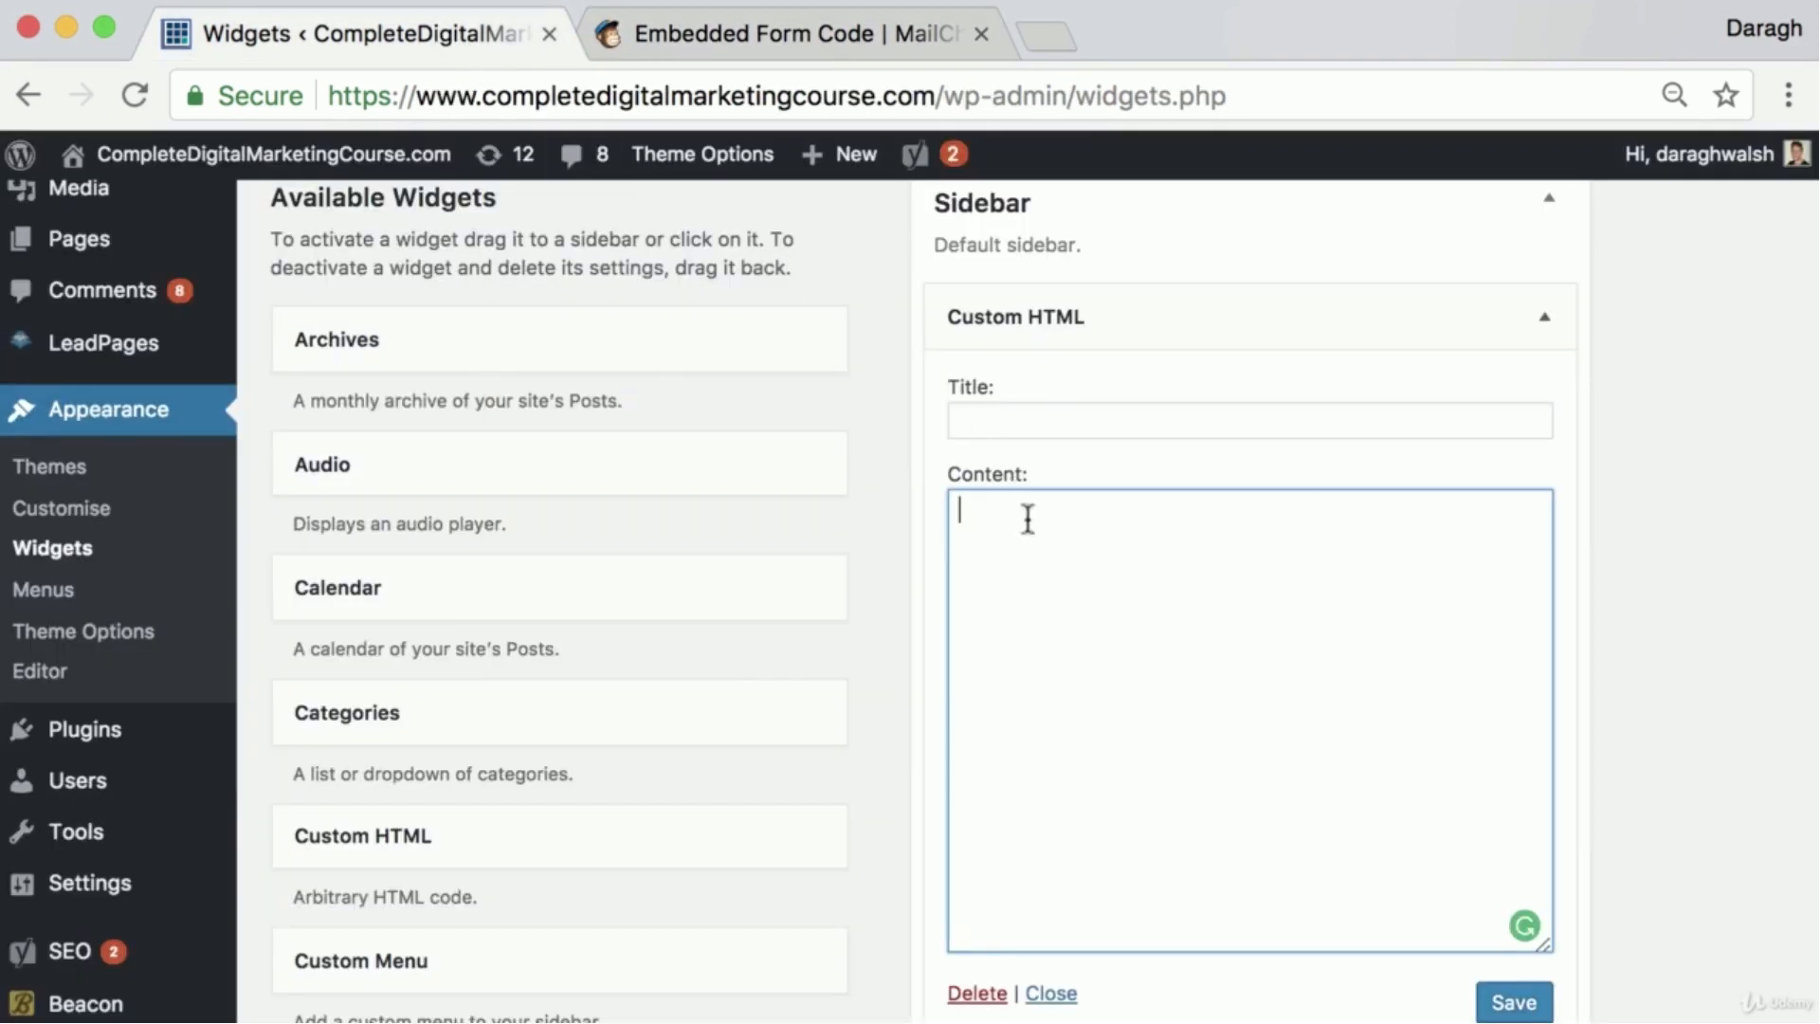
key(ctrl+v)
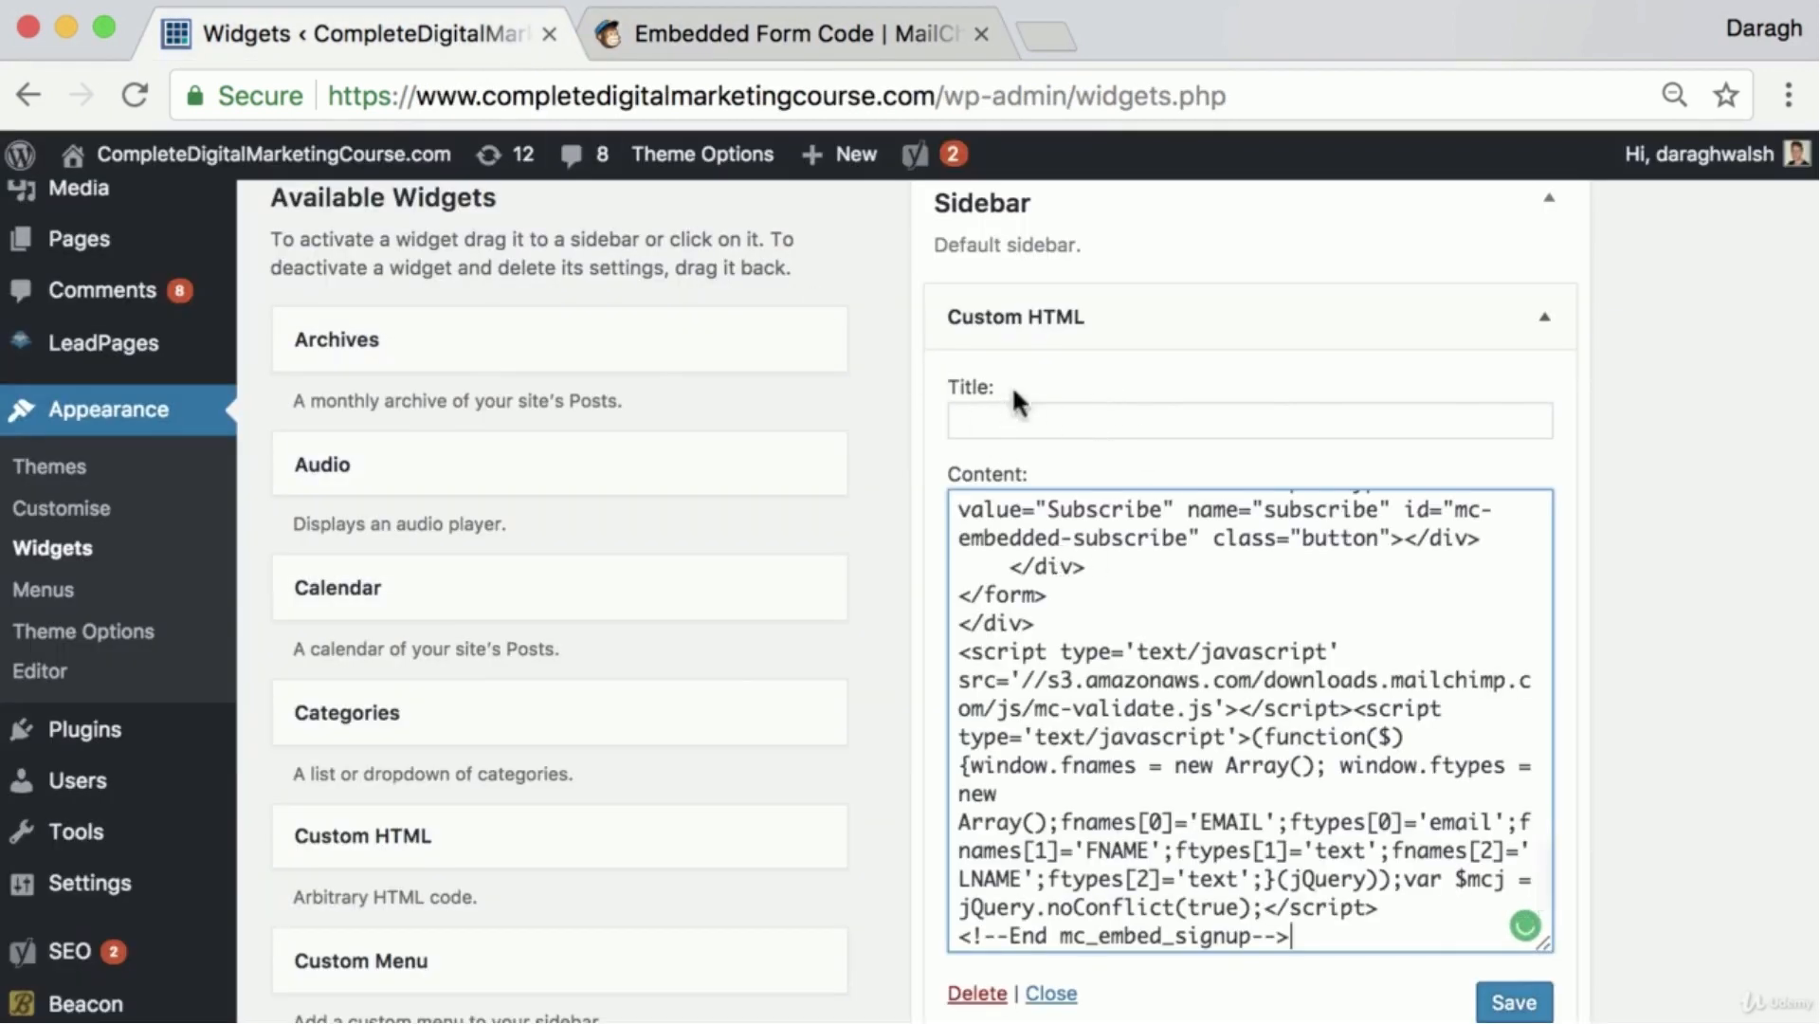
scroll(1375, 834, down, 2)
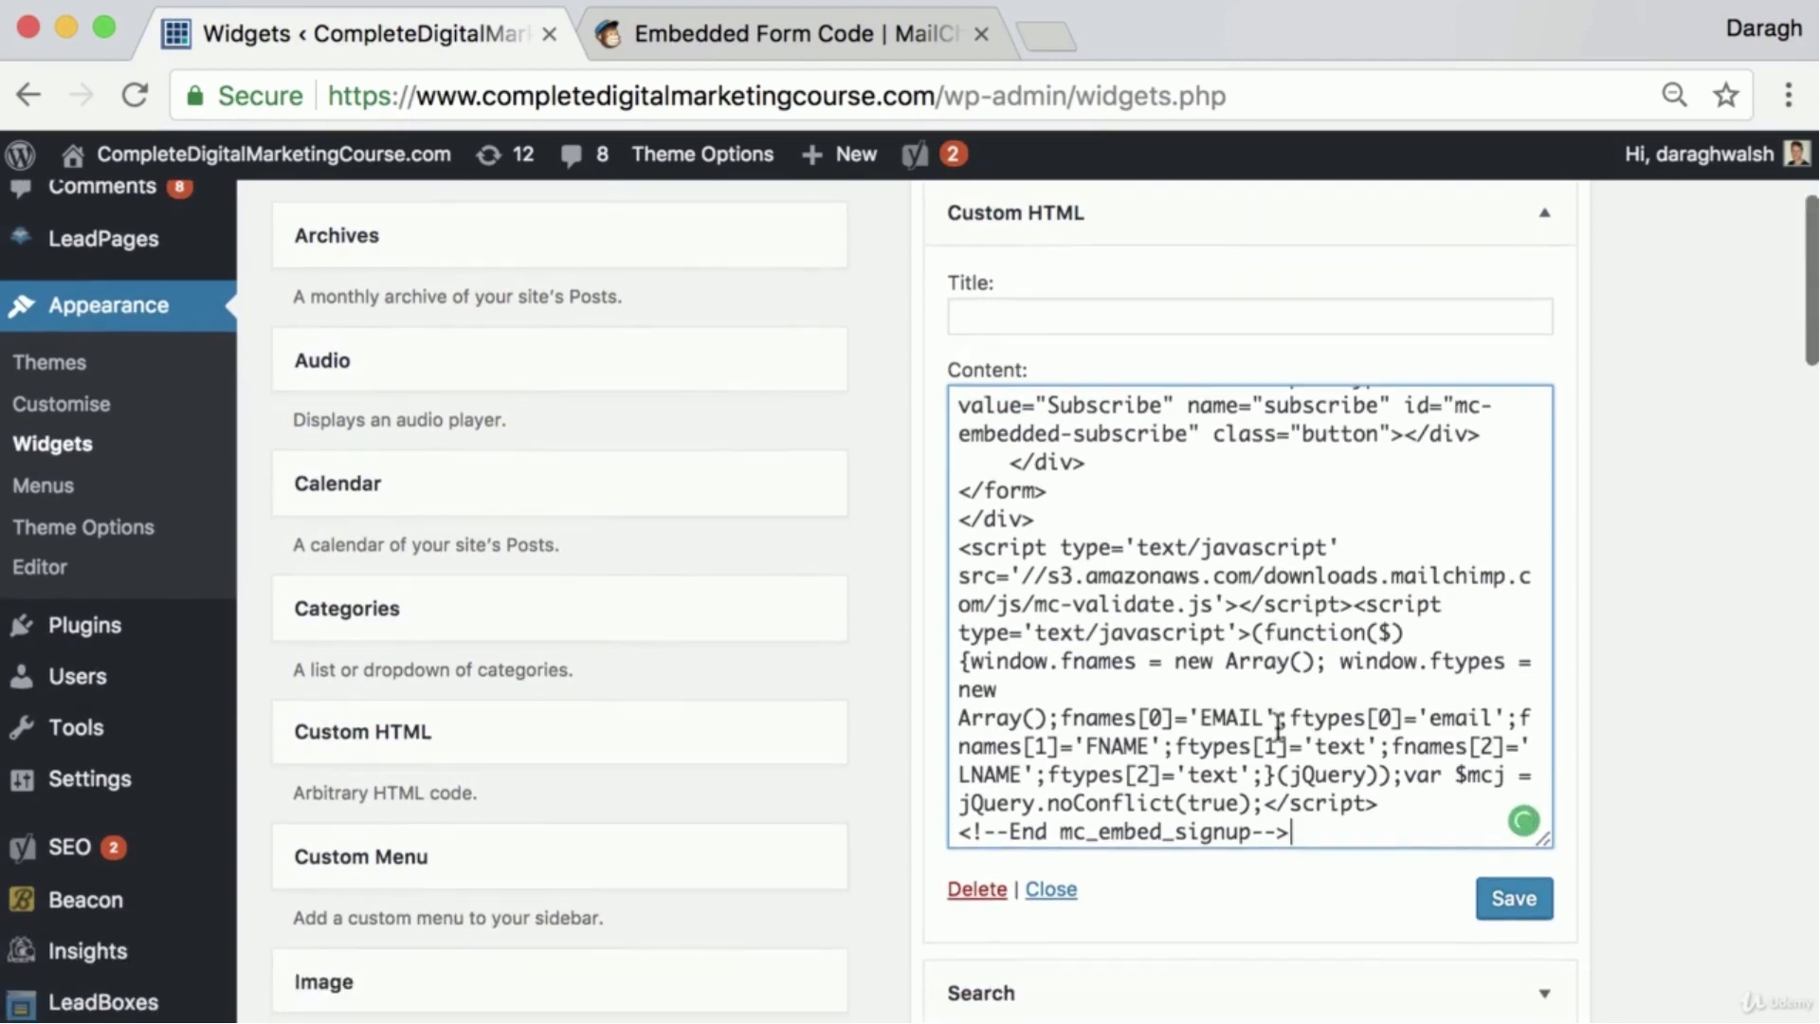
click(1503, 902)
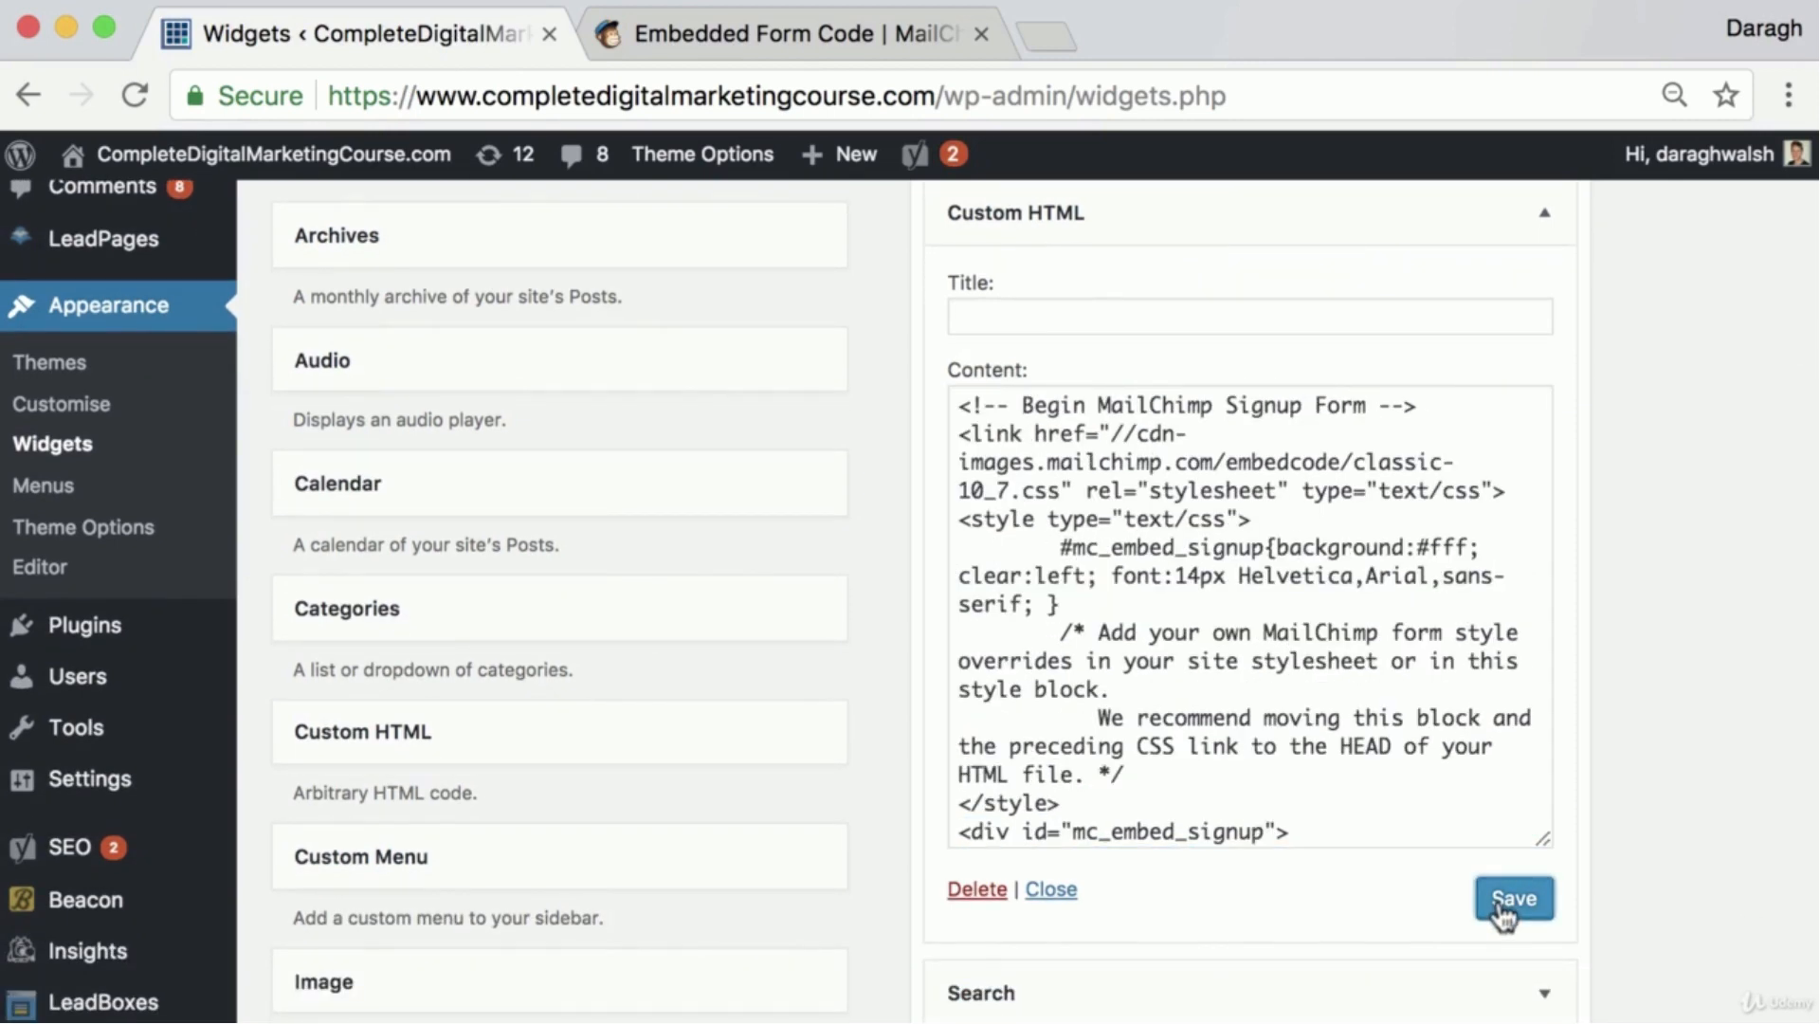
Open the CompleteDigitalMarketingCourse.com blog in a new browser tab beside the Widgets tab and examine the sidebar signup form
scroll(1484, 812, up, 4)
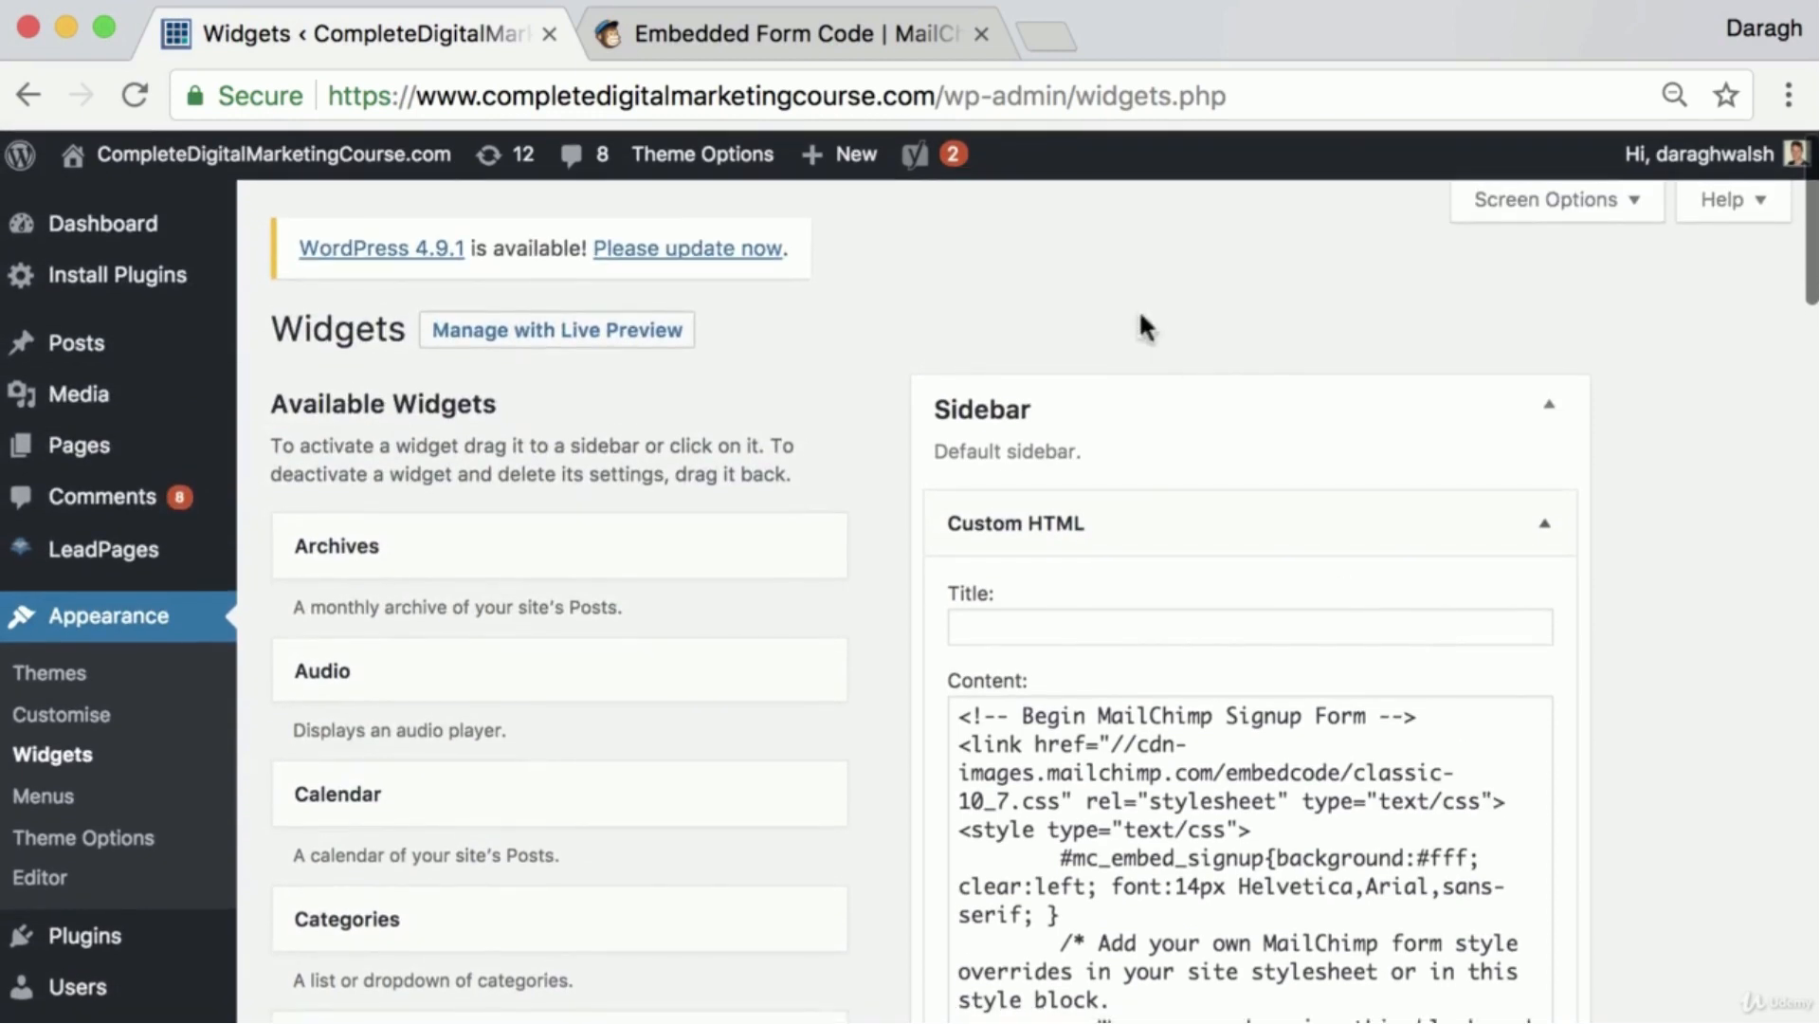
click(1054, 38)
drag(1056, 32, 679, 26)
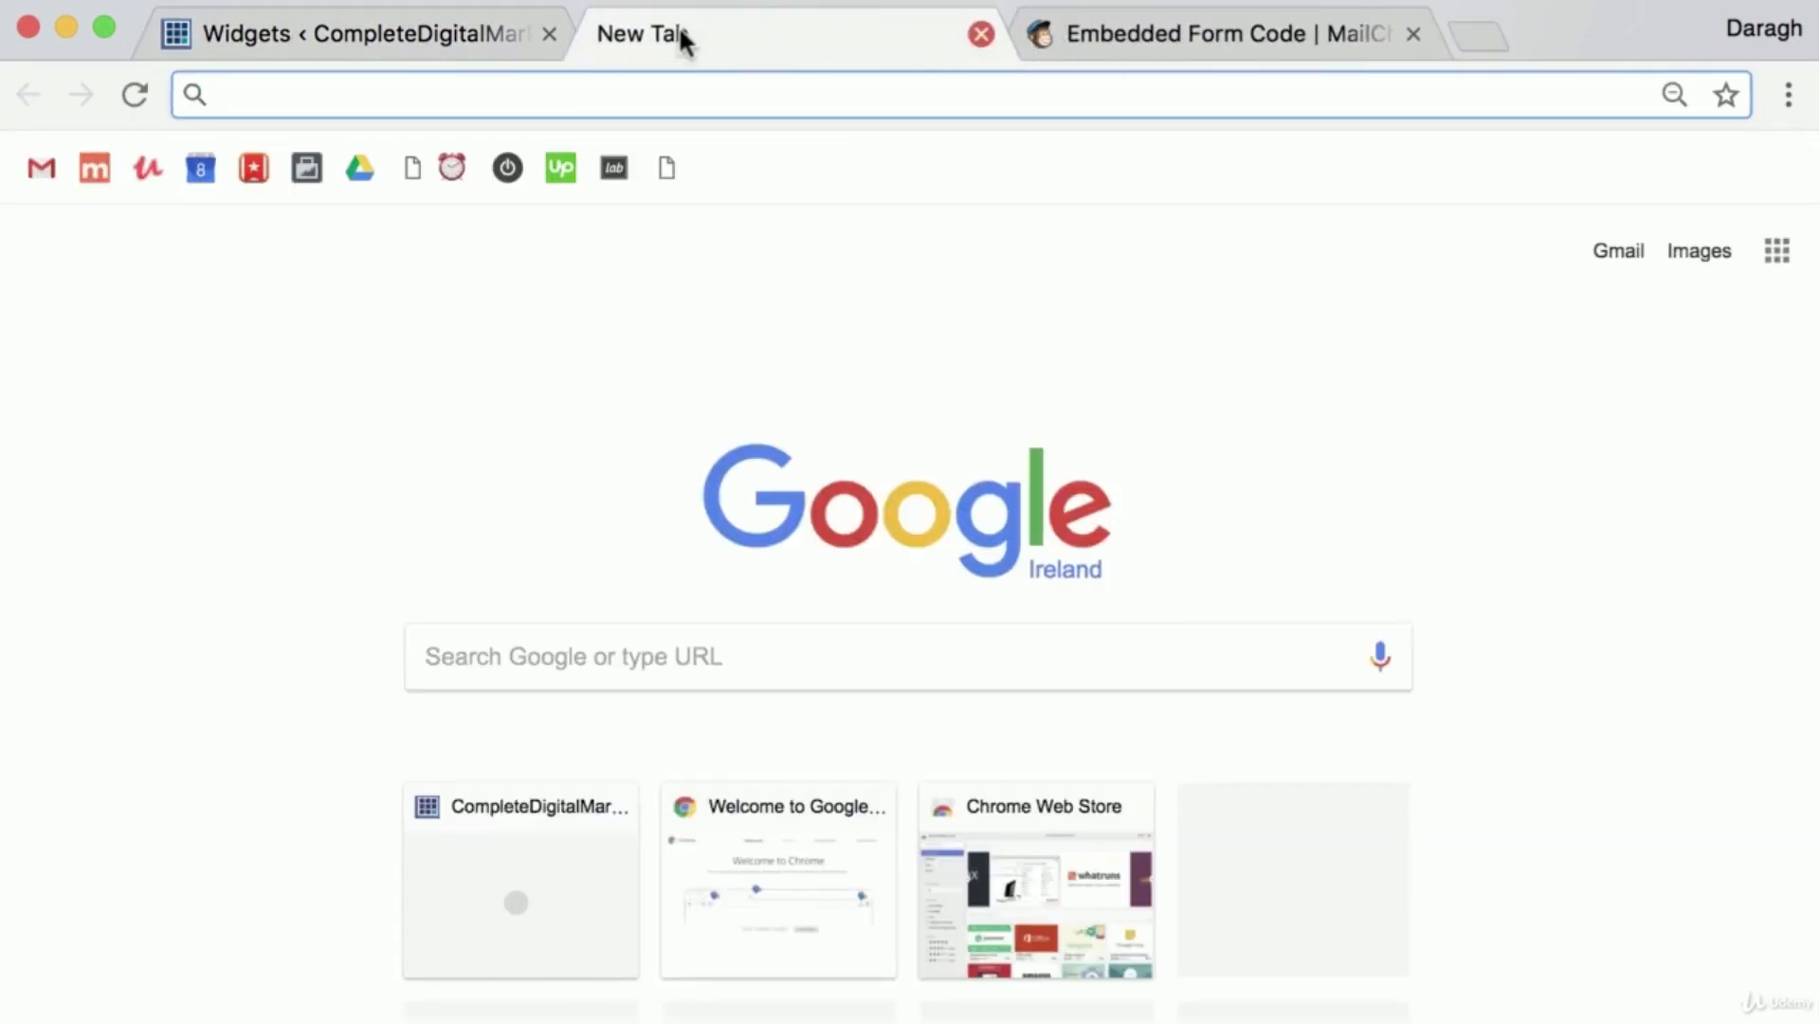
text(completedigitalmarketingcourse.com/blog/)
key(Return)
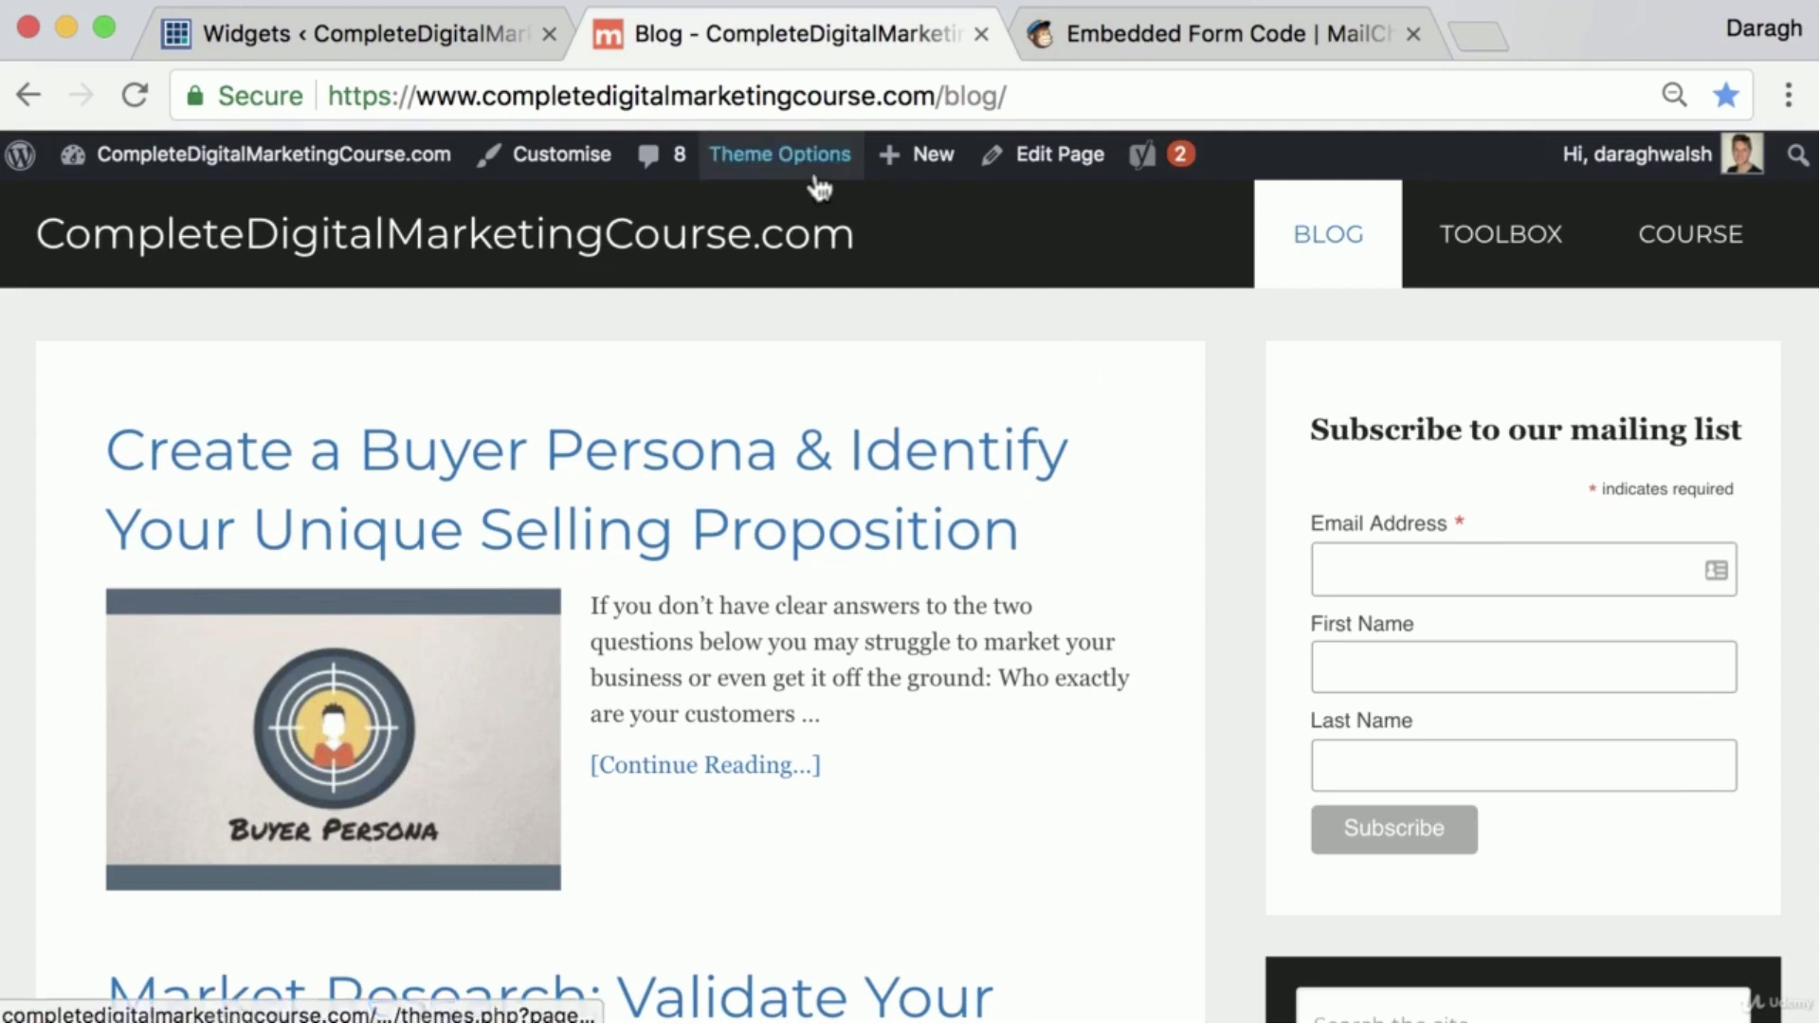
scroll(825, 191, down, 1)
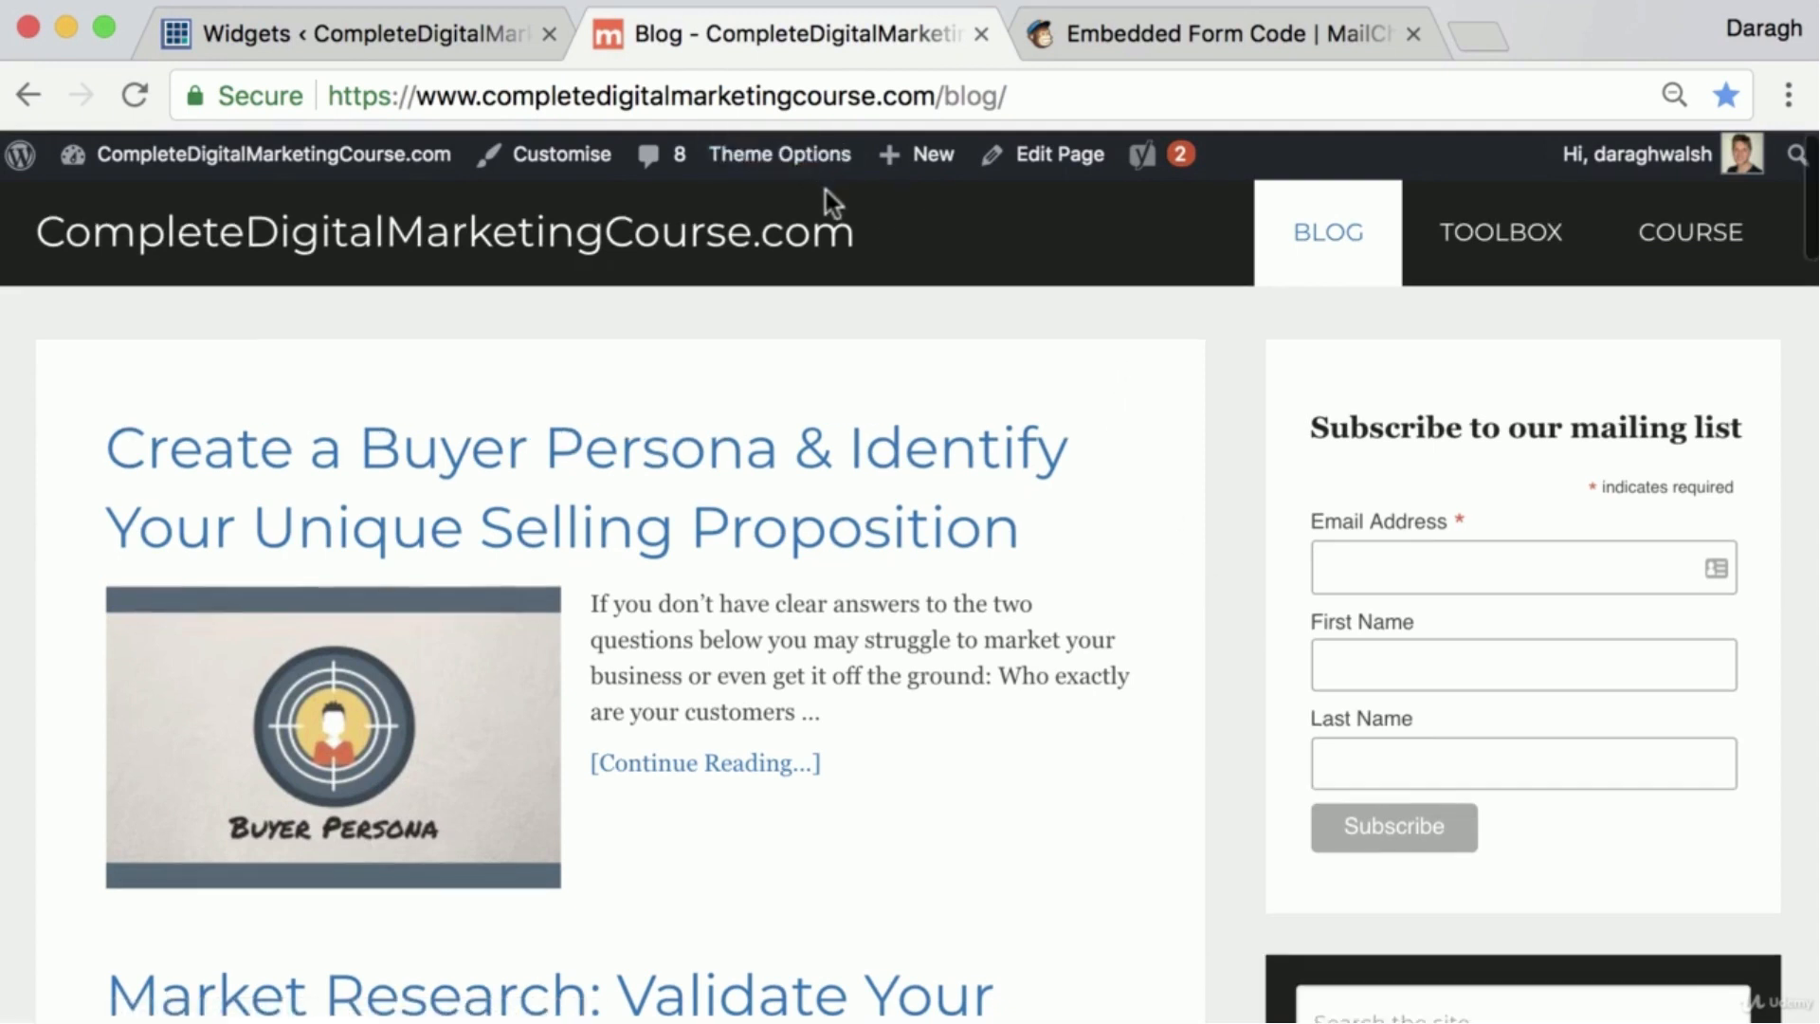
click(1788, 95)
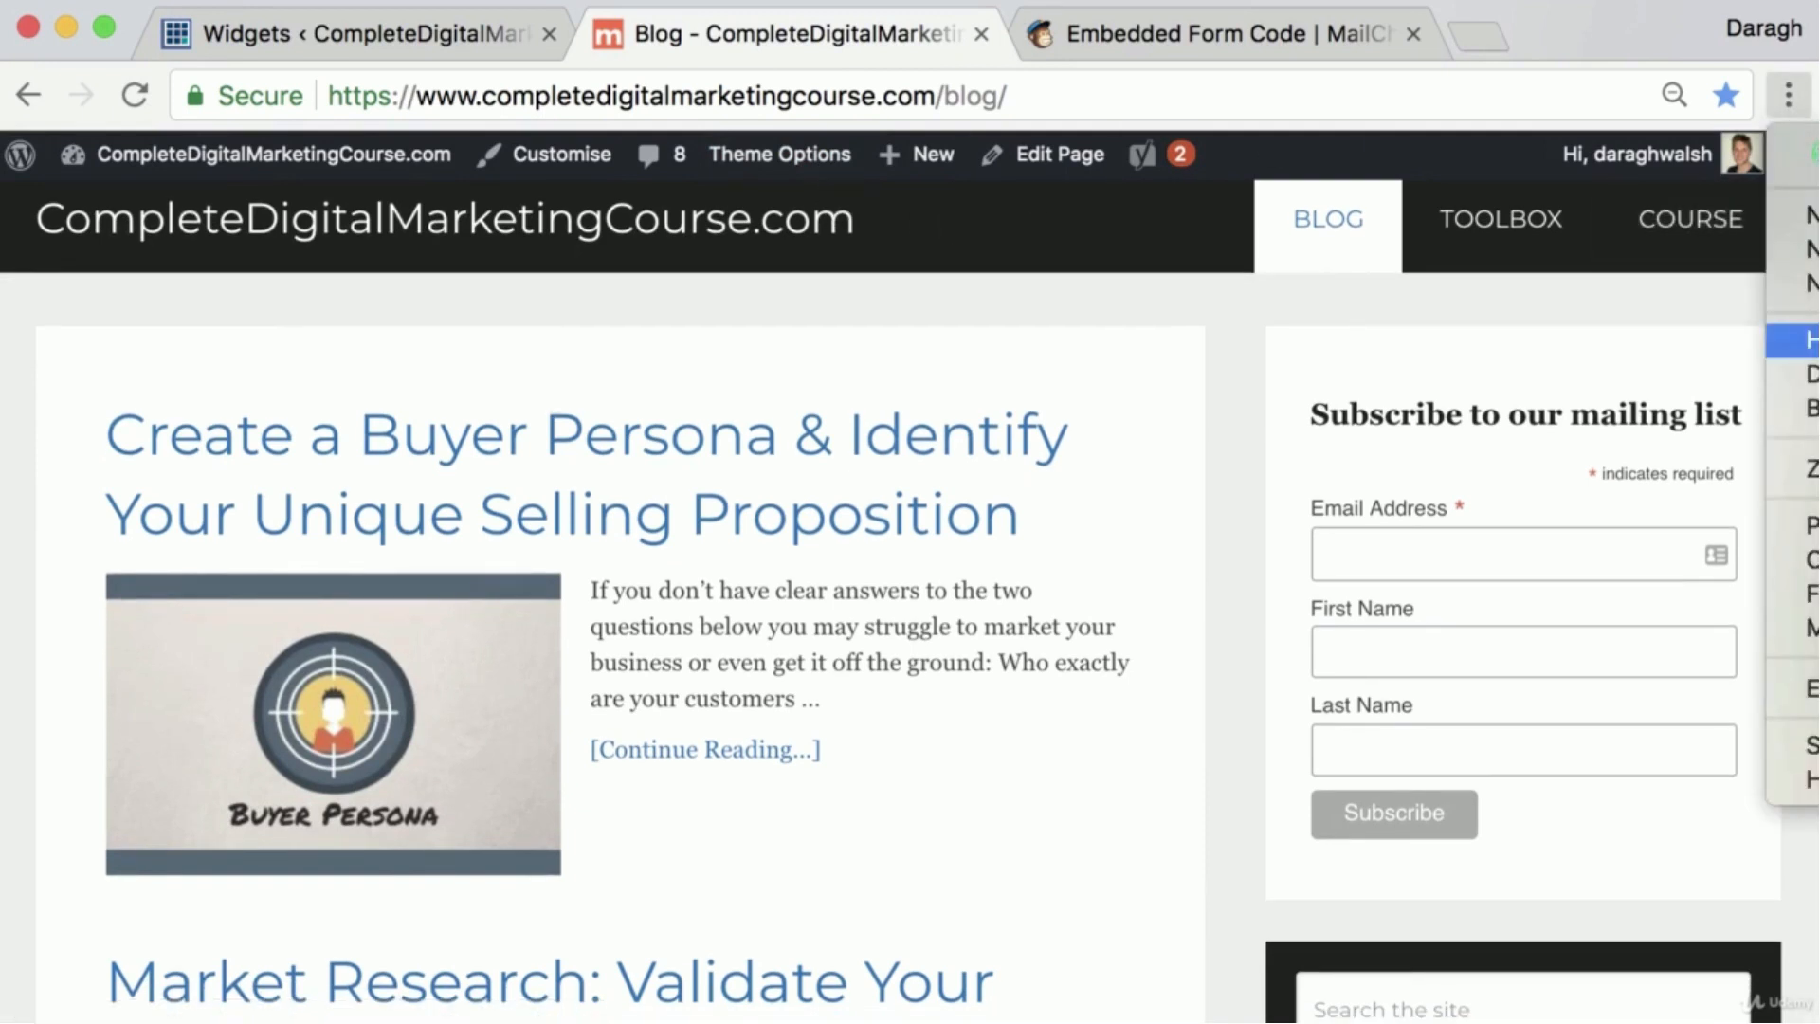
click(1811, 283)
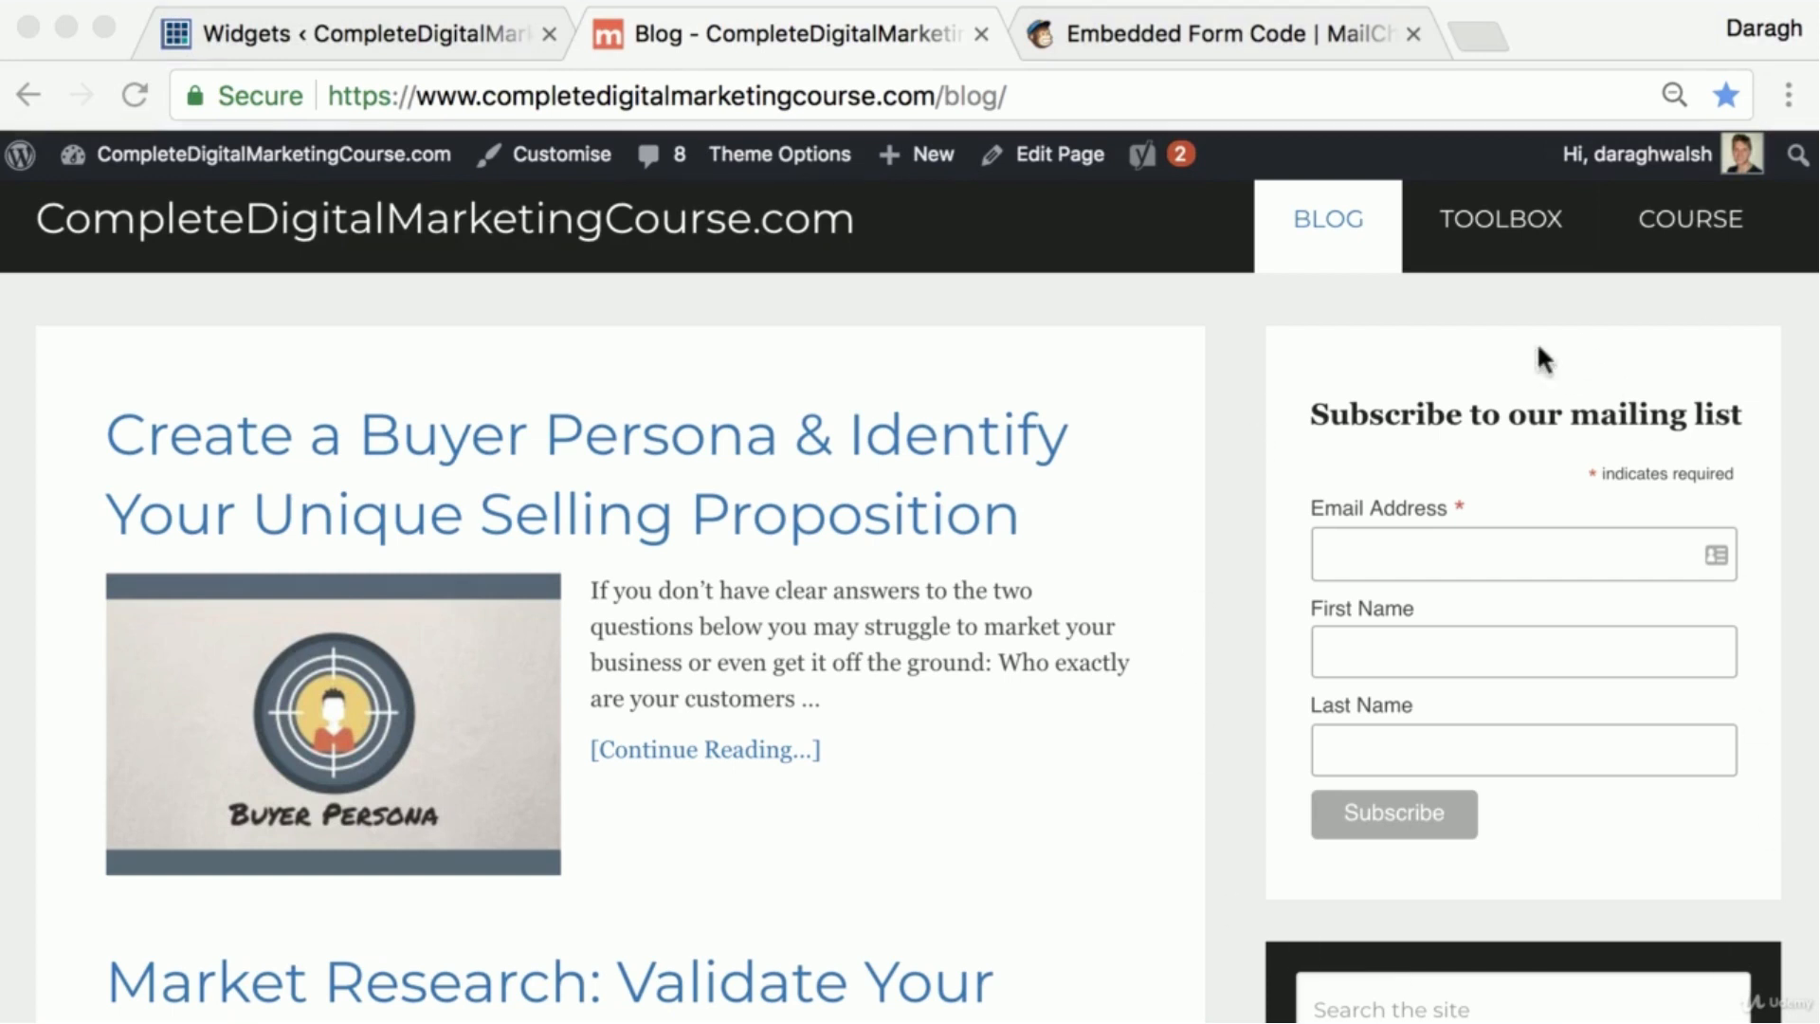
Return to MailChimp and open the signup forms of the CompleteDigitalMarketingCourse.com list
click(1259, 30)
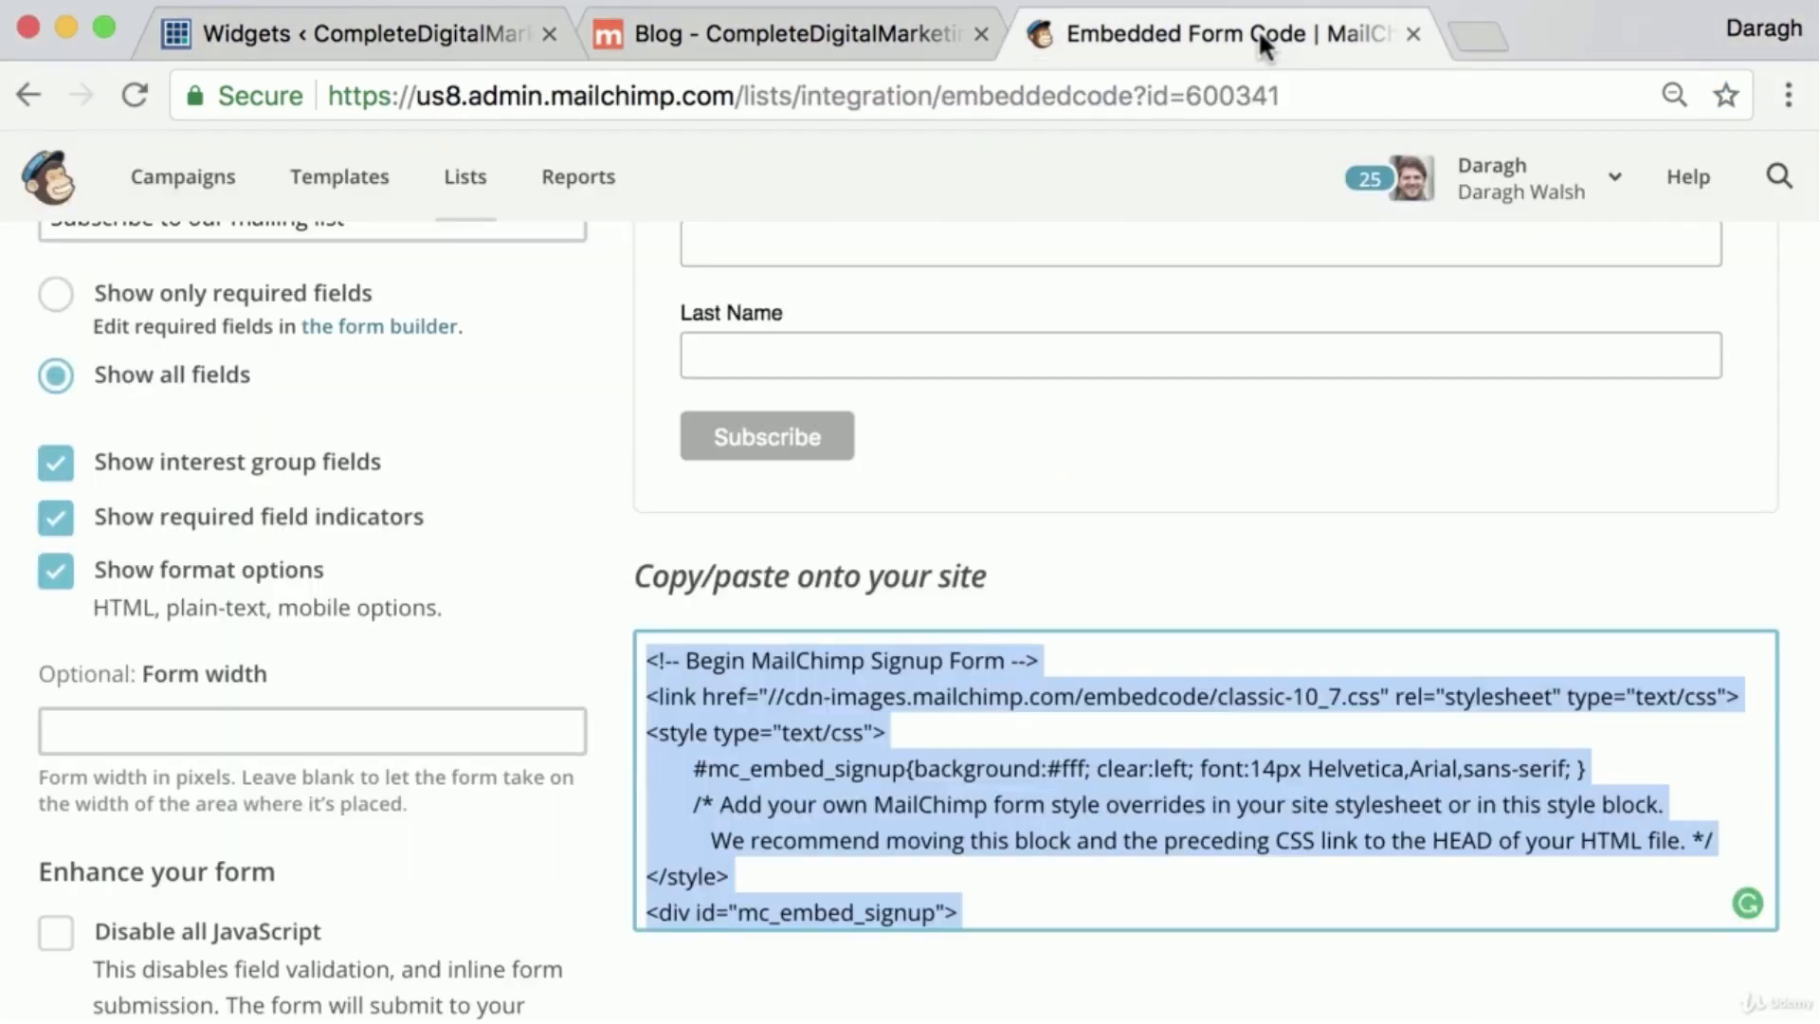
scroll(745, 469, up, 6)
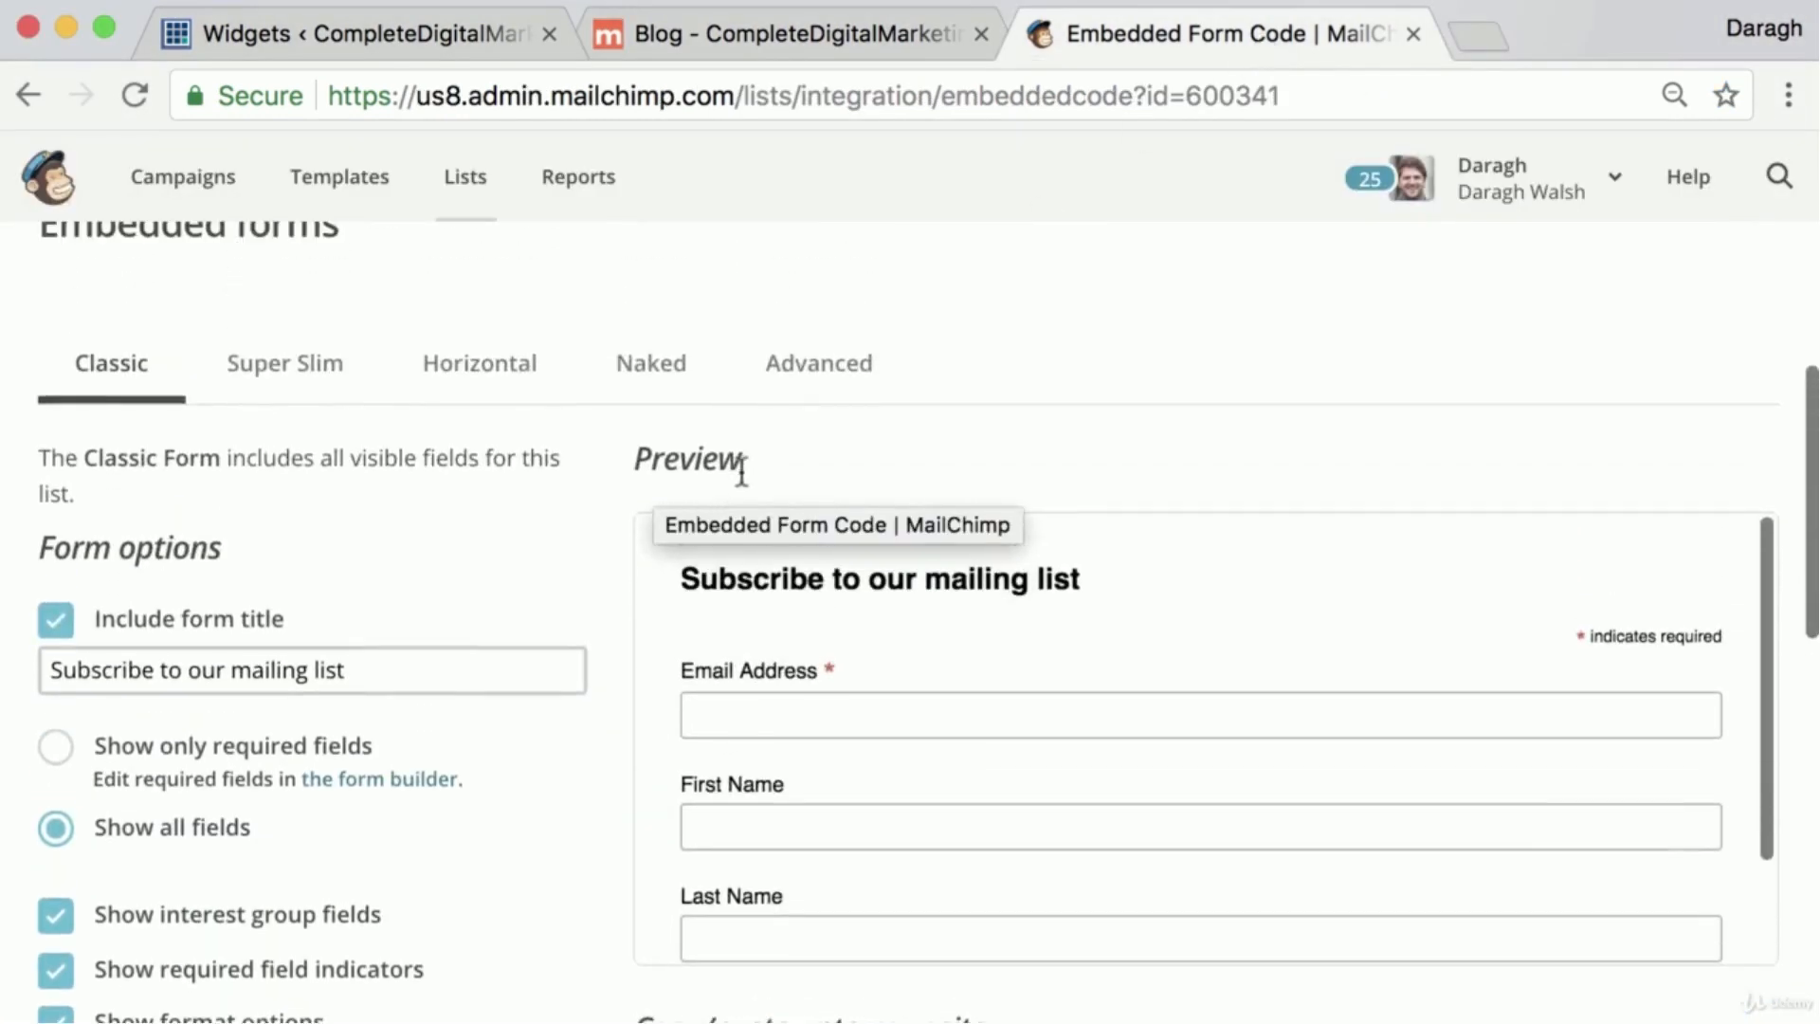
scroll(748, 455, up, 4)
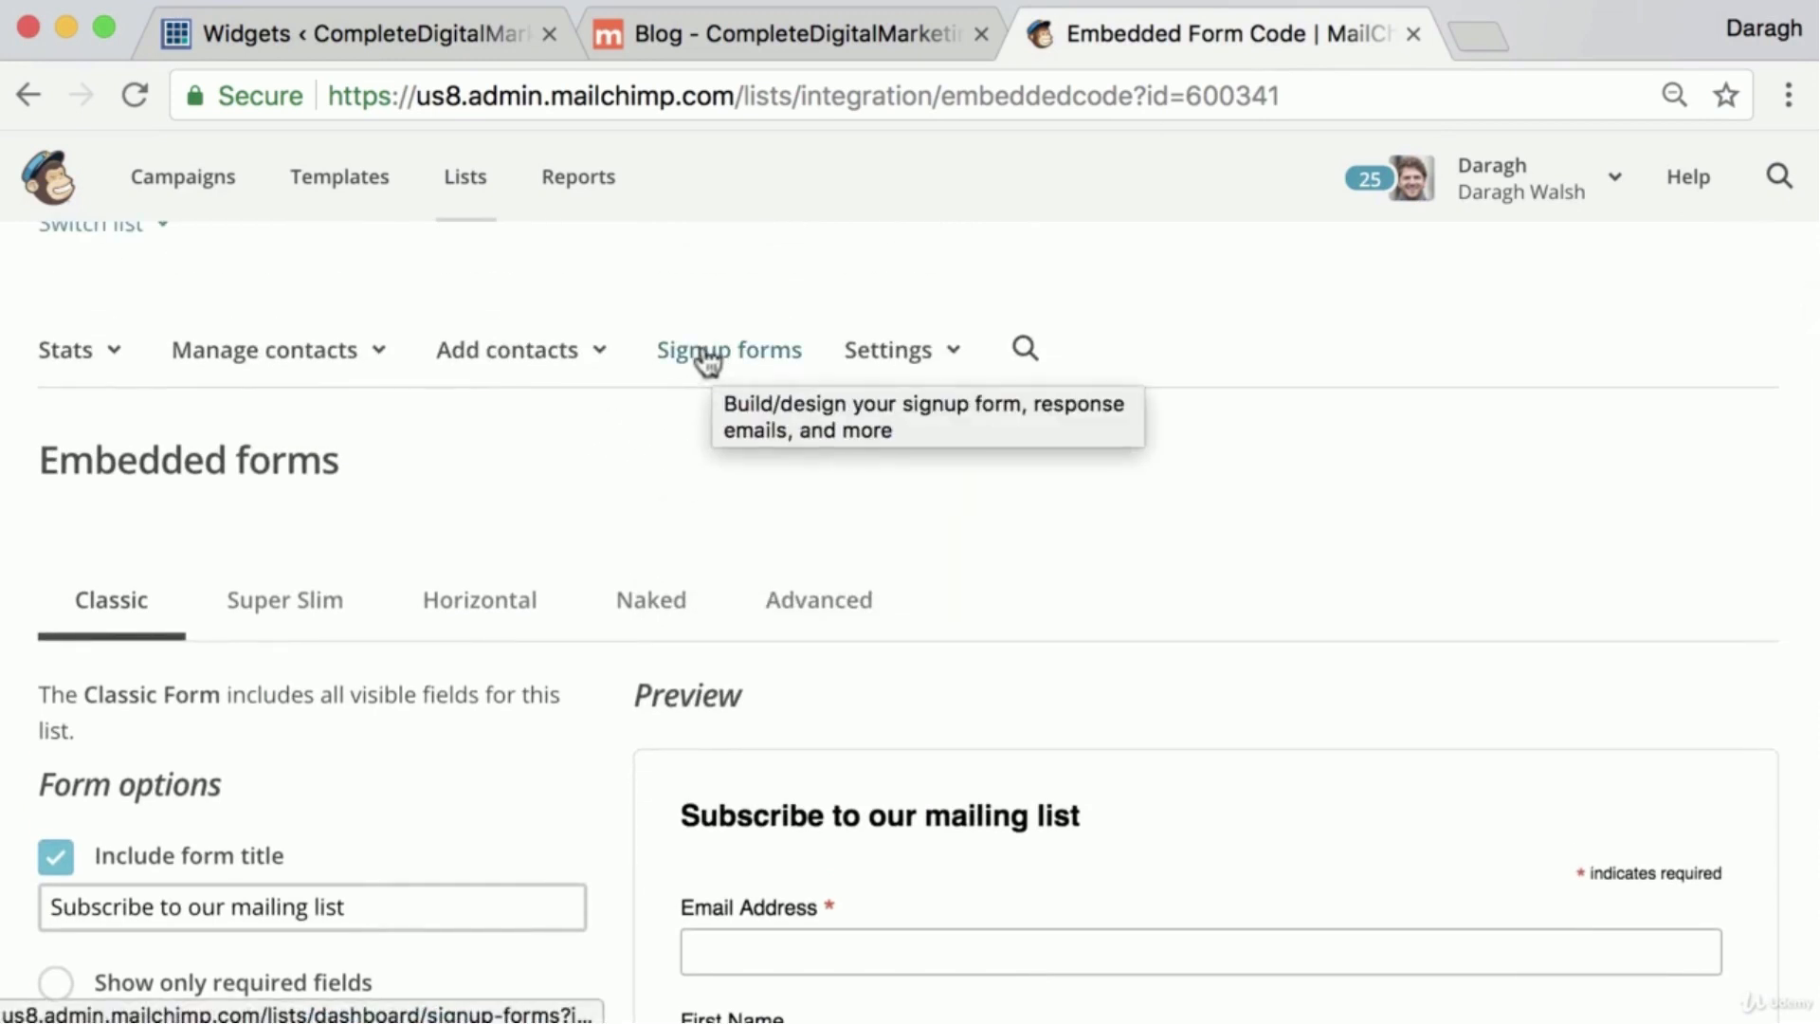
click(457, 190)
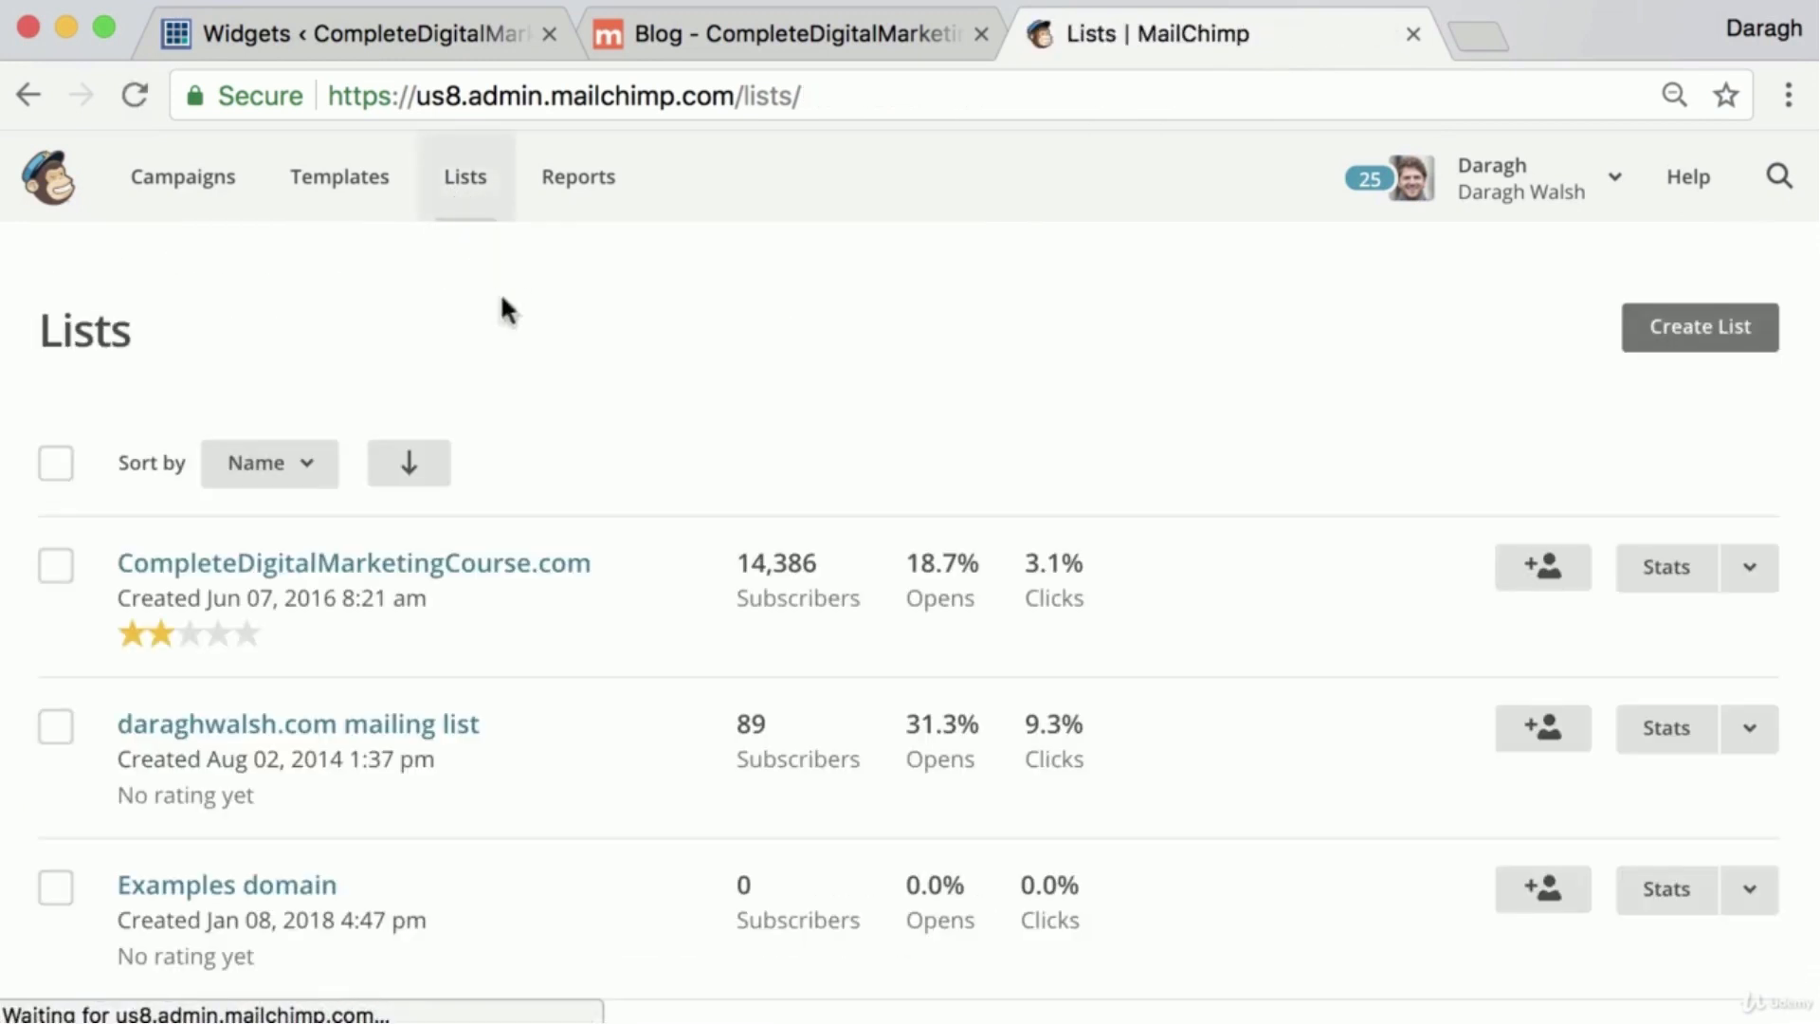
click(477, 568)
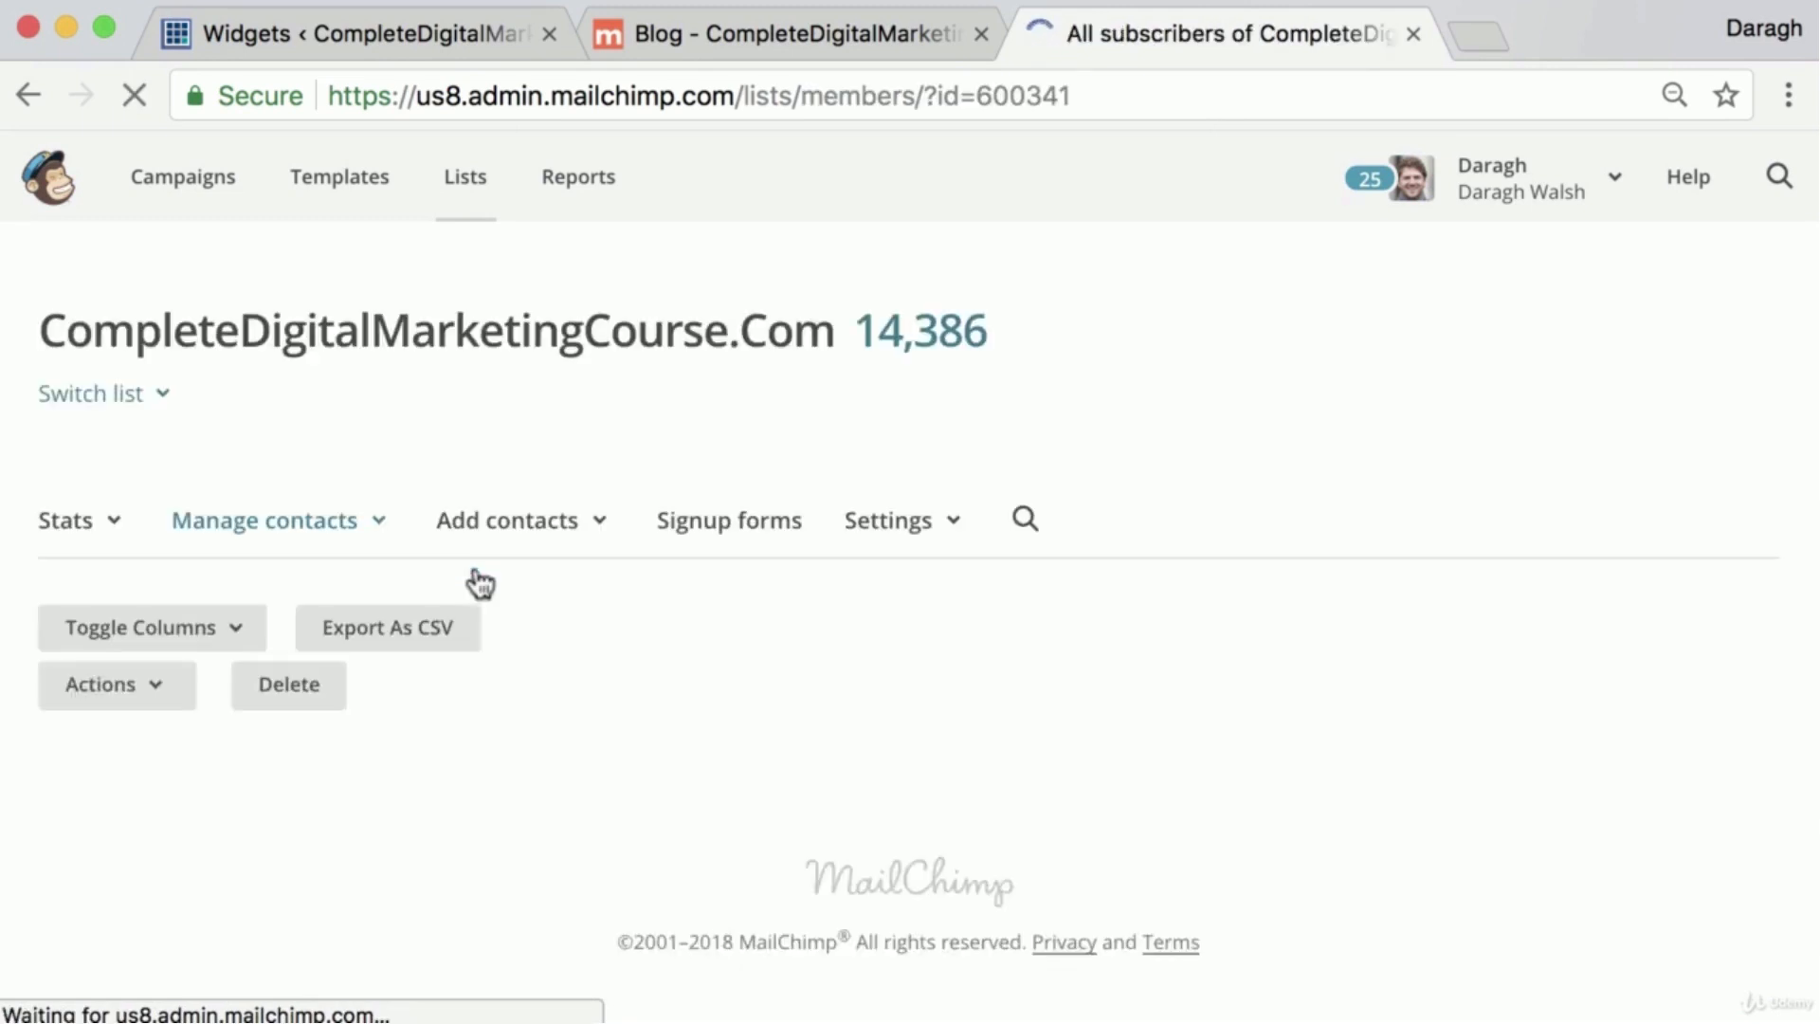
right_click(693, 534)
click(699, 520)
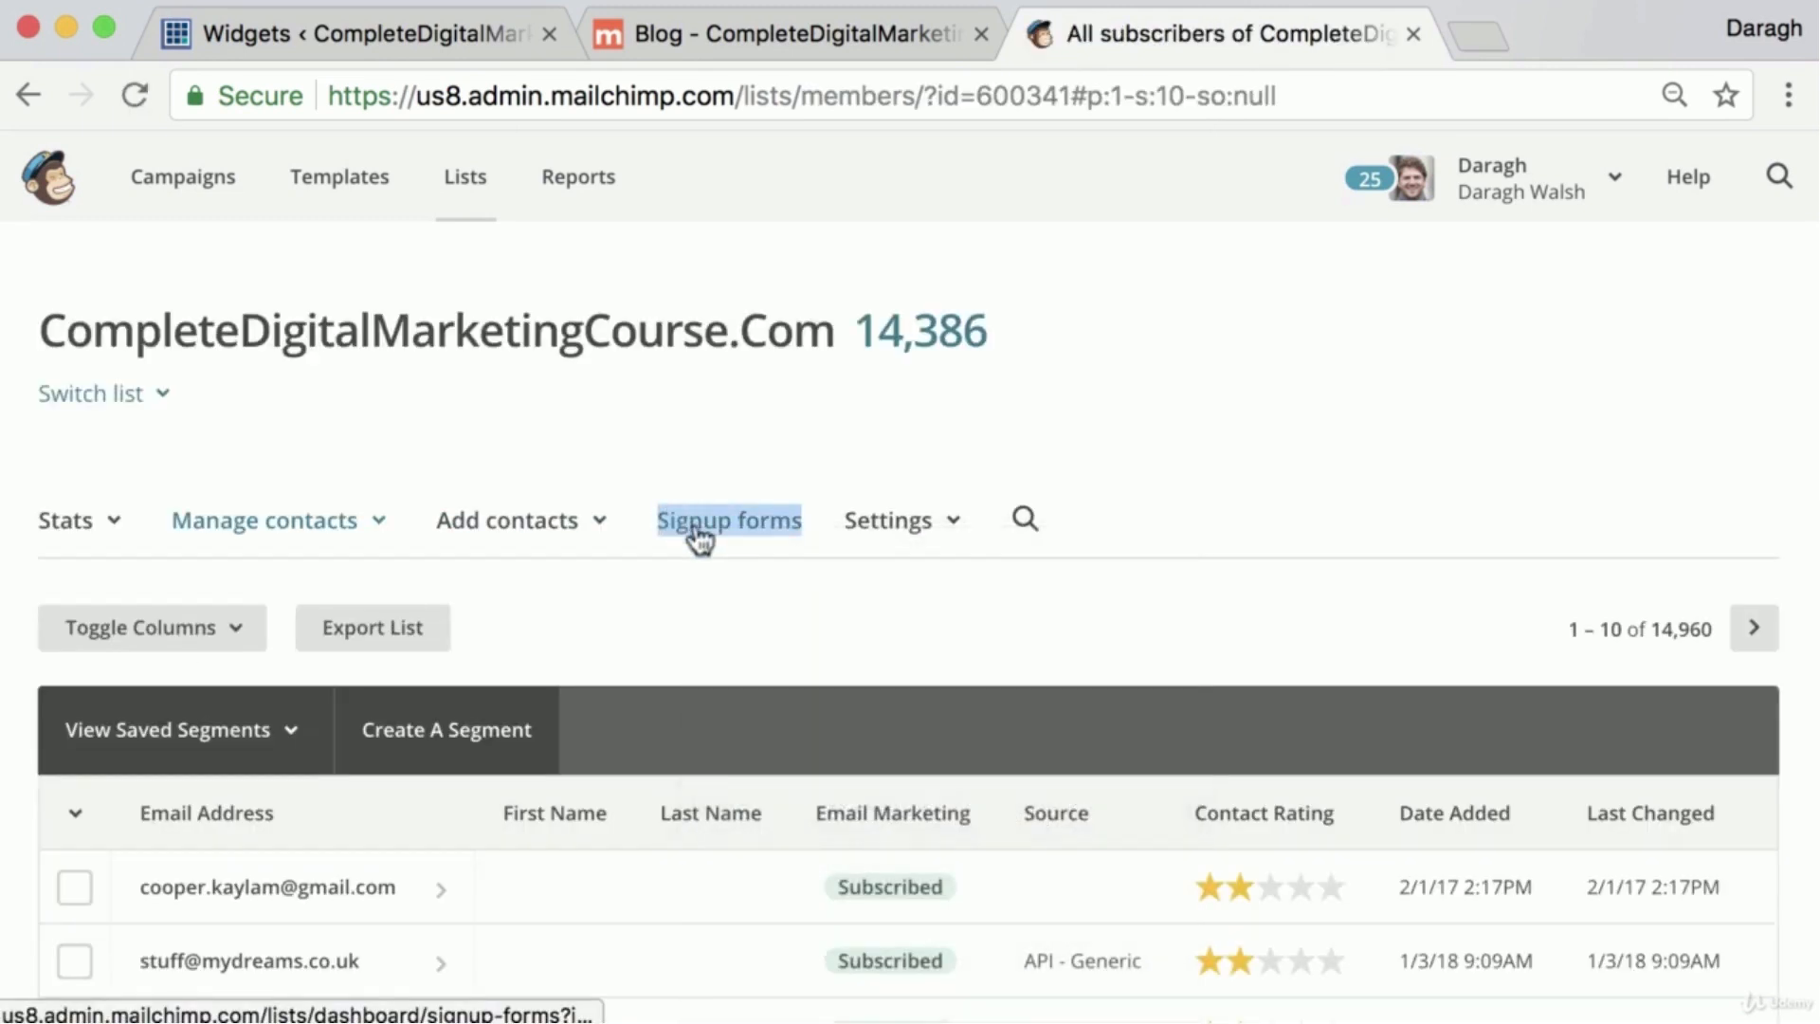
Open the Subscriber pop-up editor for the list and examine the form's desktop preview
scroll(587, 543, down, 7)
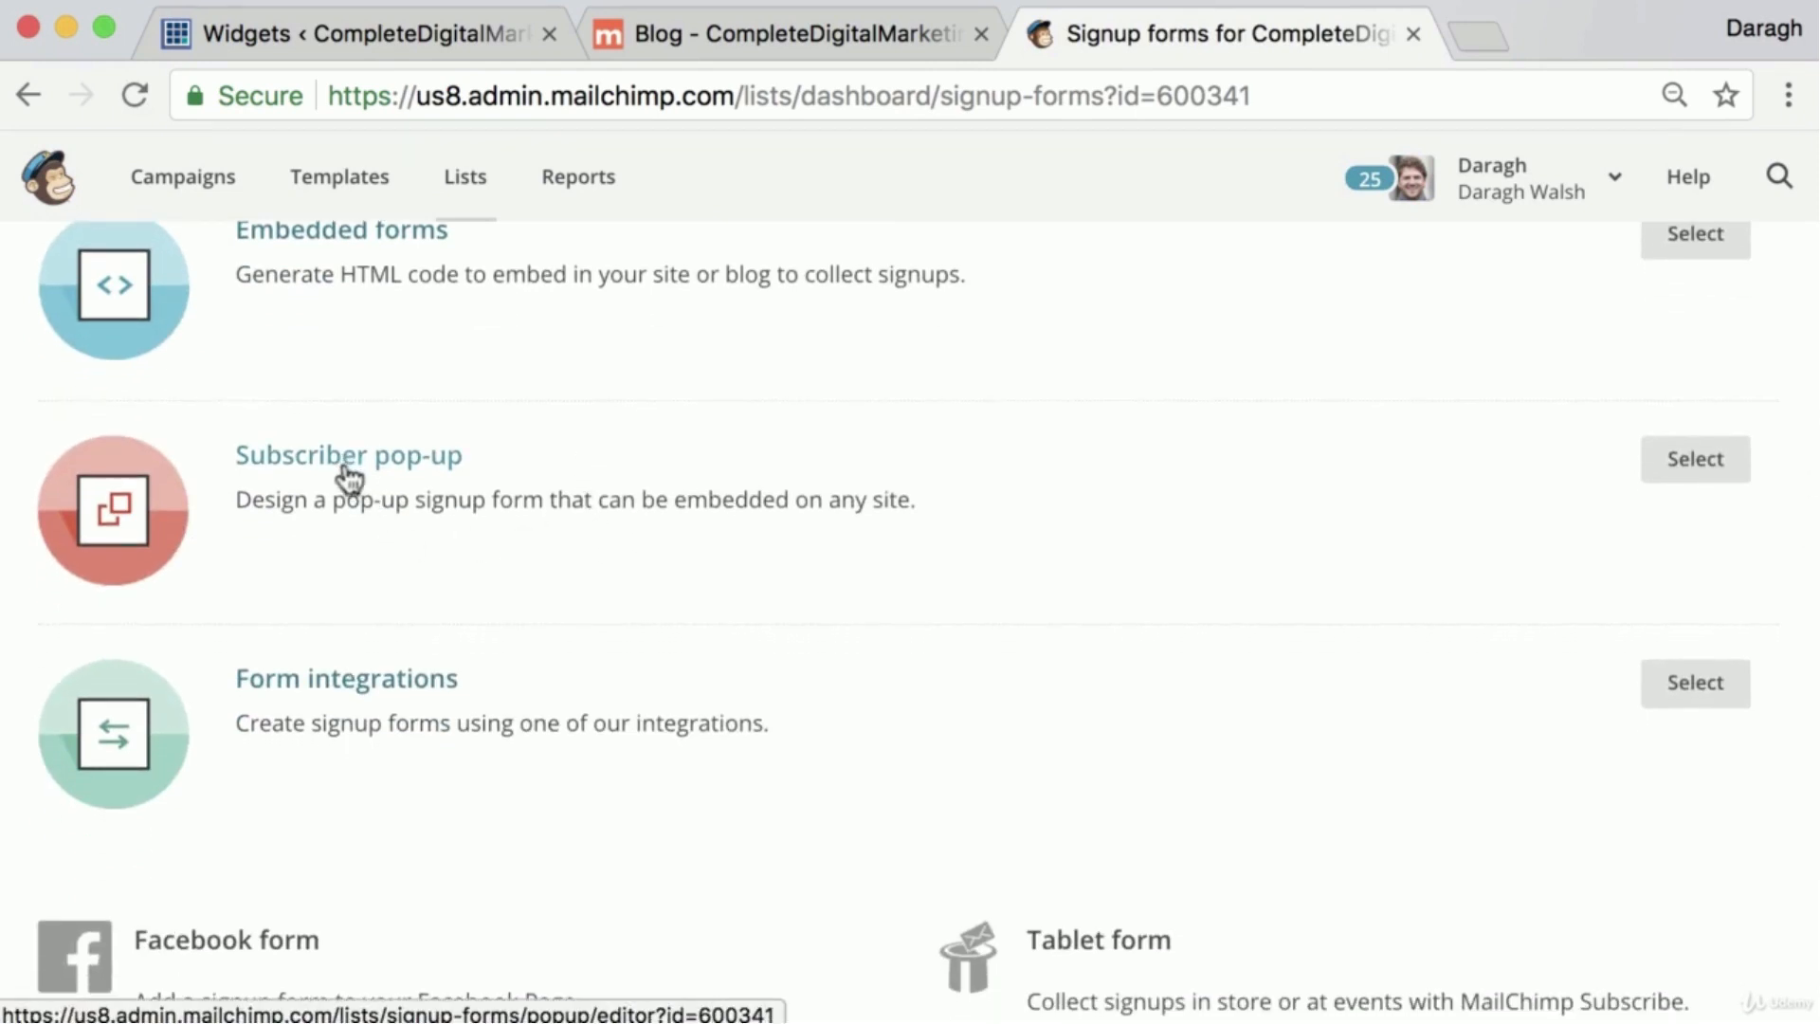
click(351, 469)
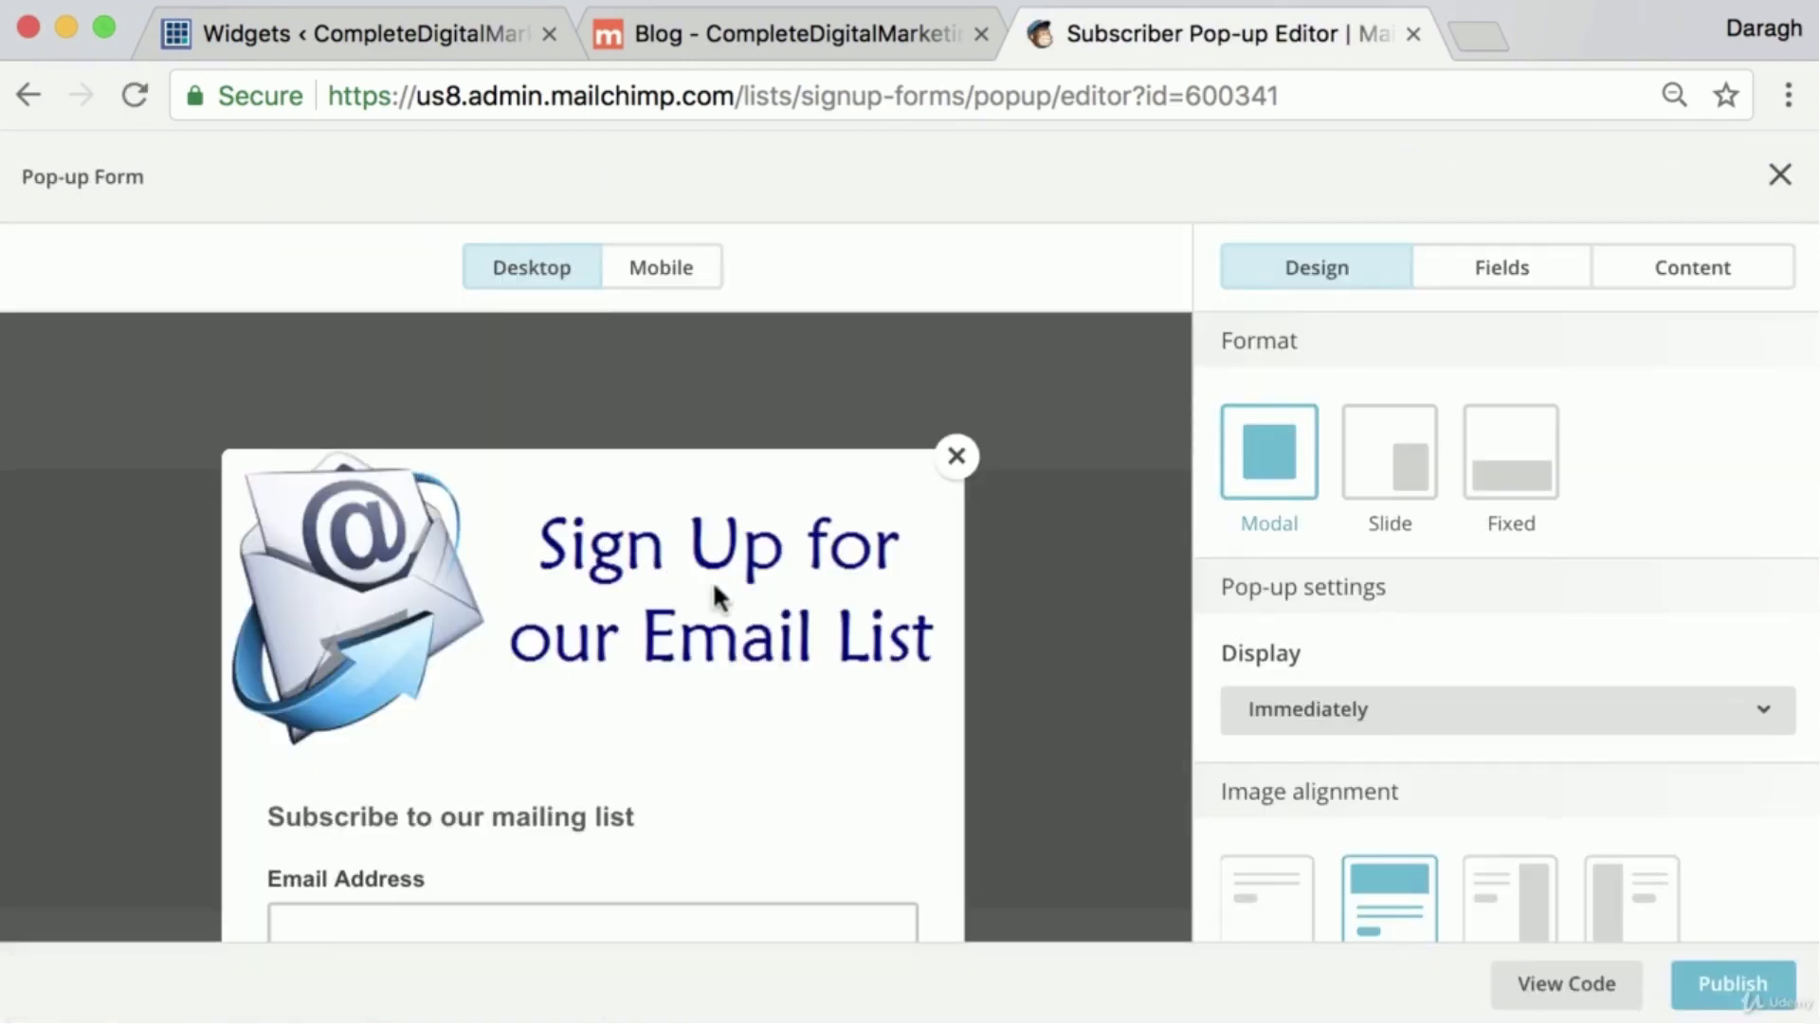
scroll(767, 612, down, 3)
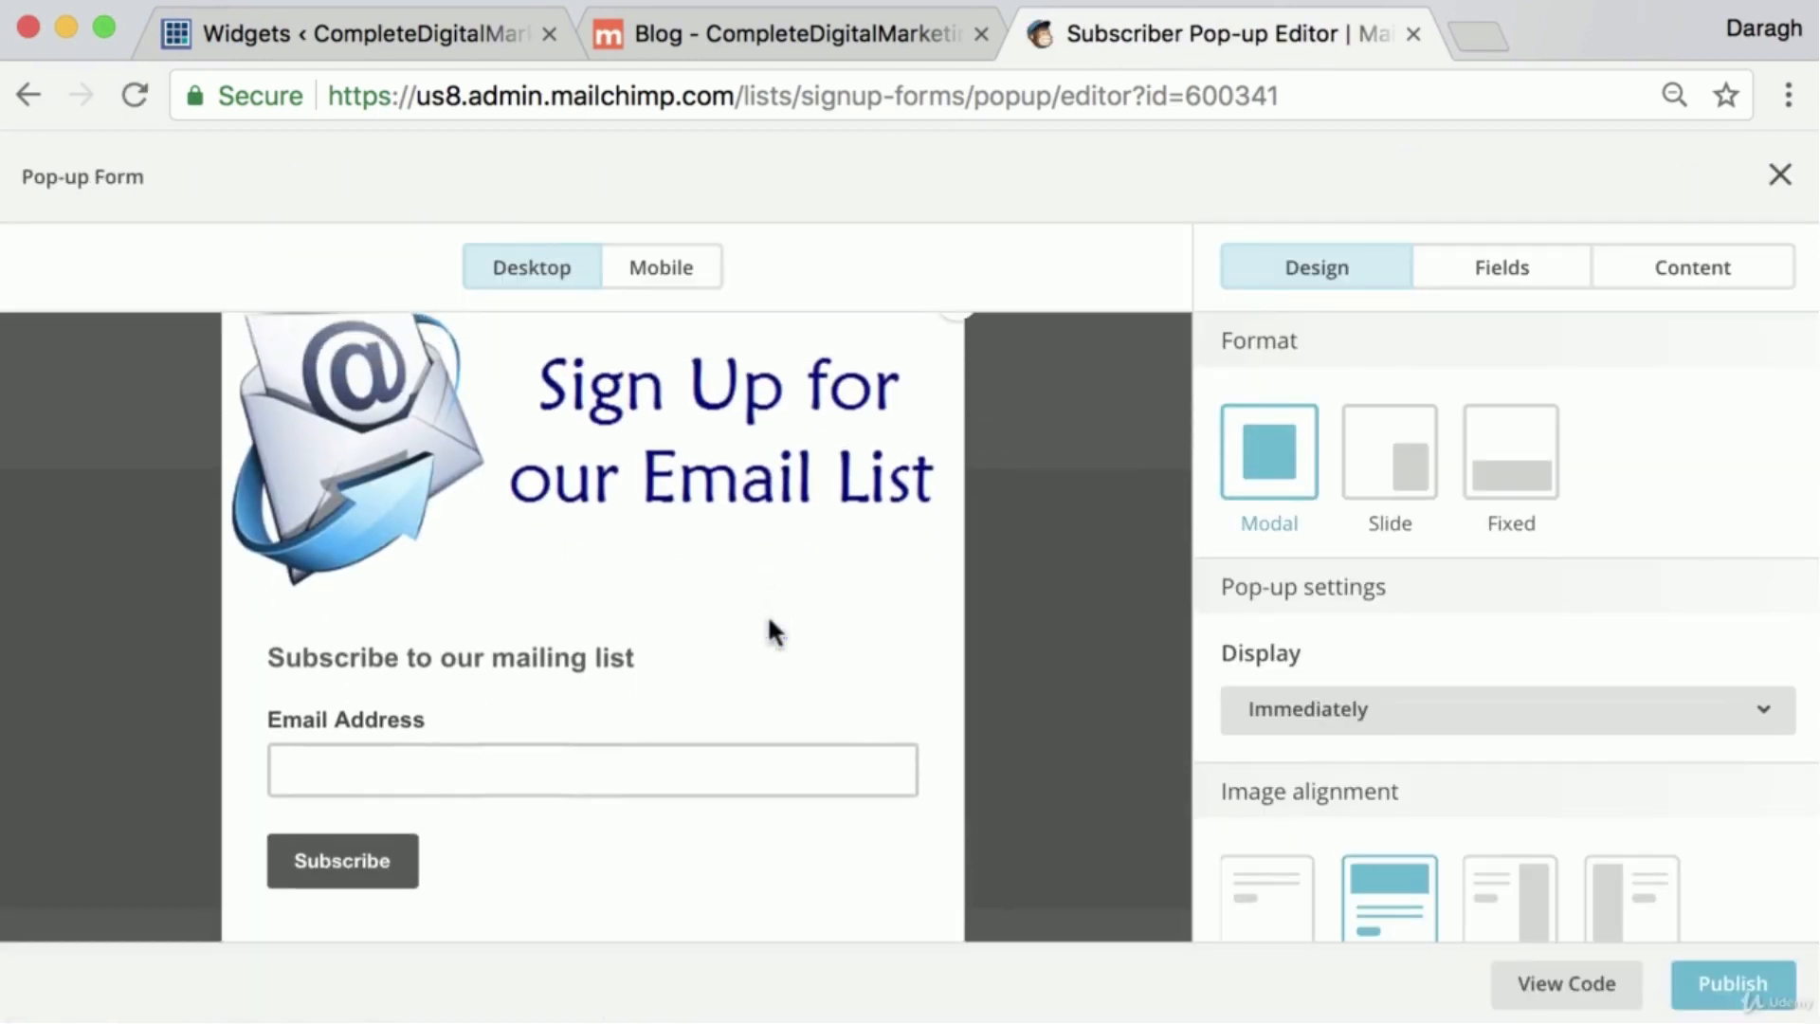
scroll(769, 621, up, 1)
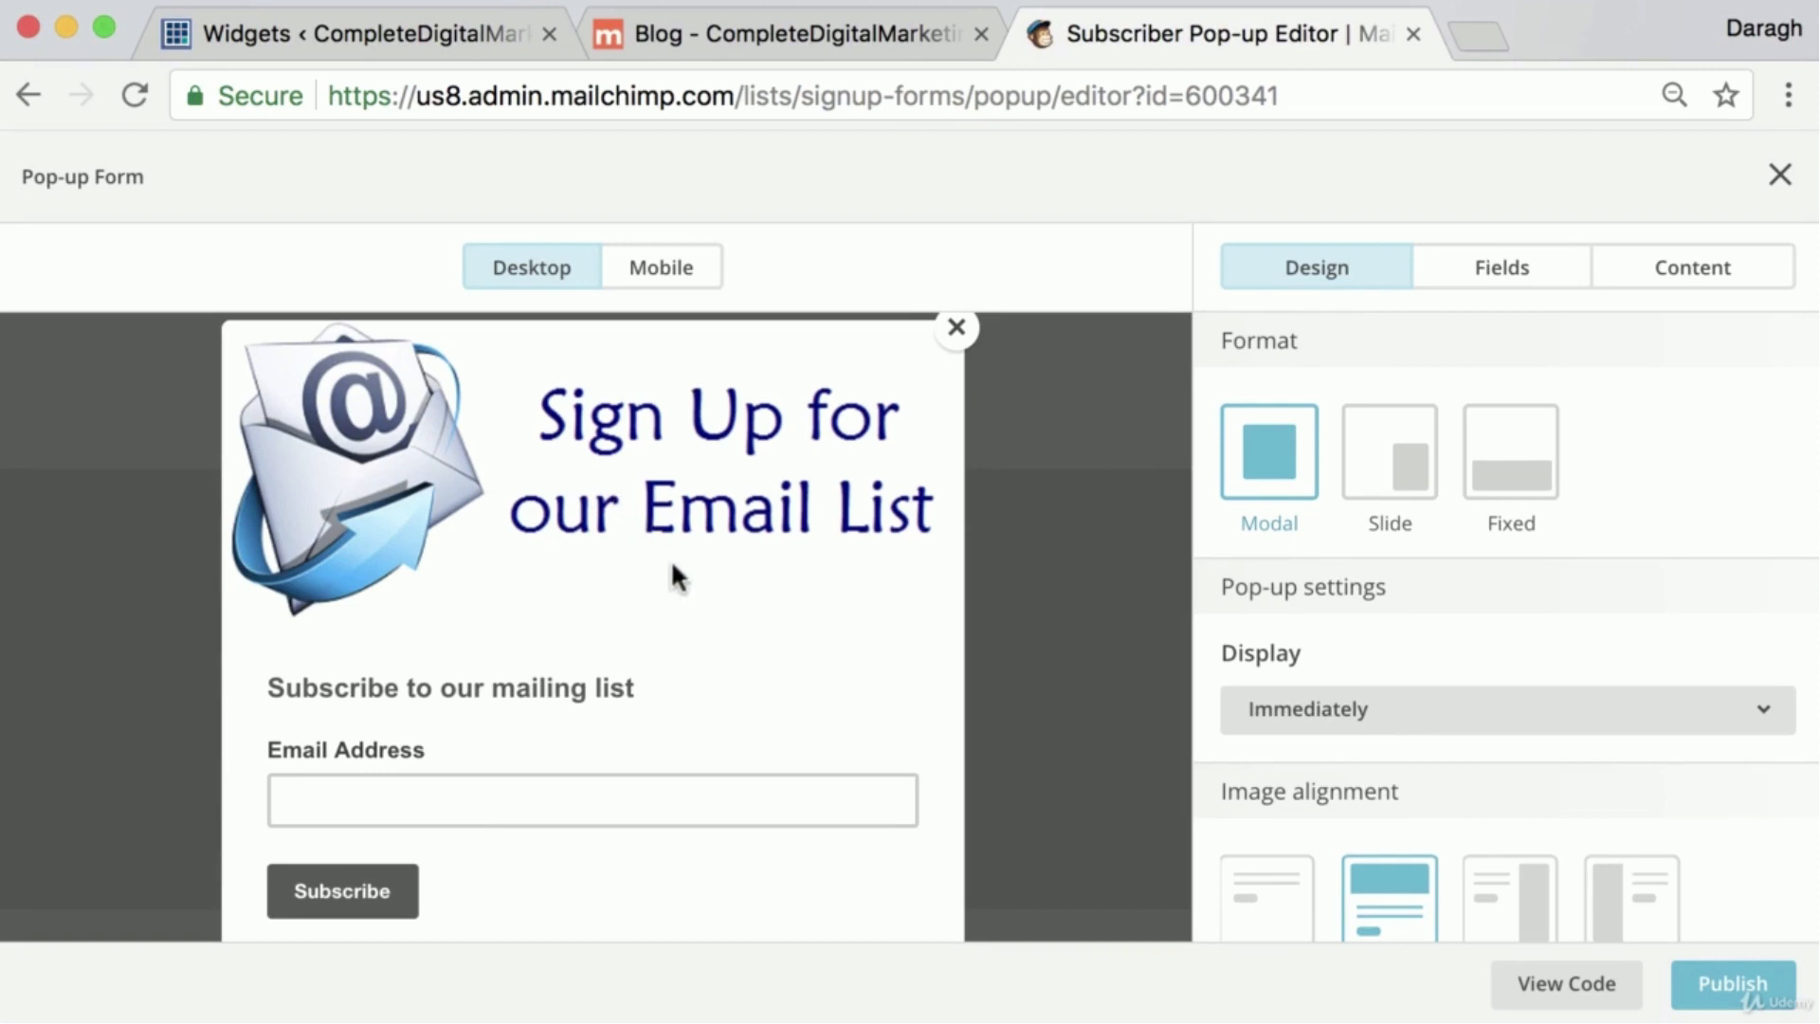
Try the Slide format for the pop-up, return it to Modal, and preview the form in mobile and desktop views
click(1413, 473)
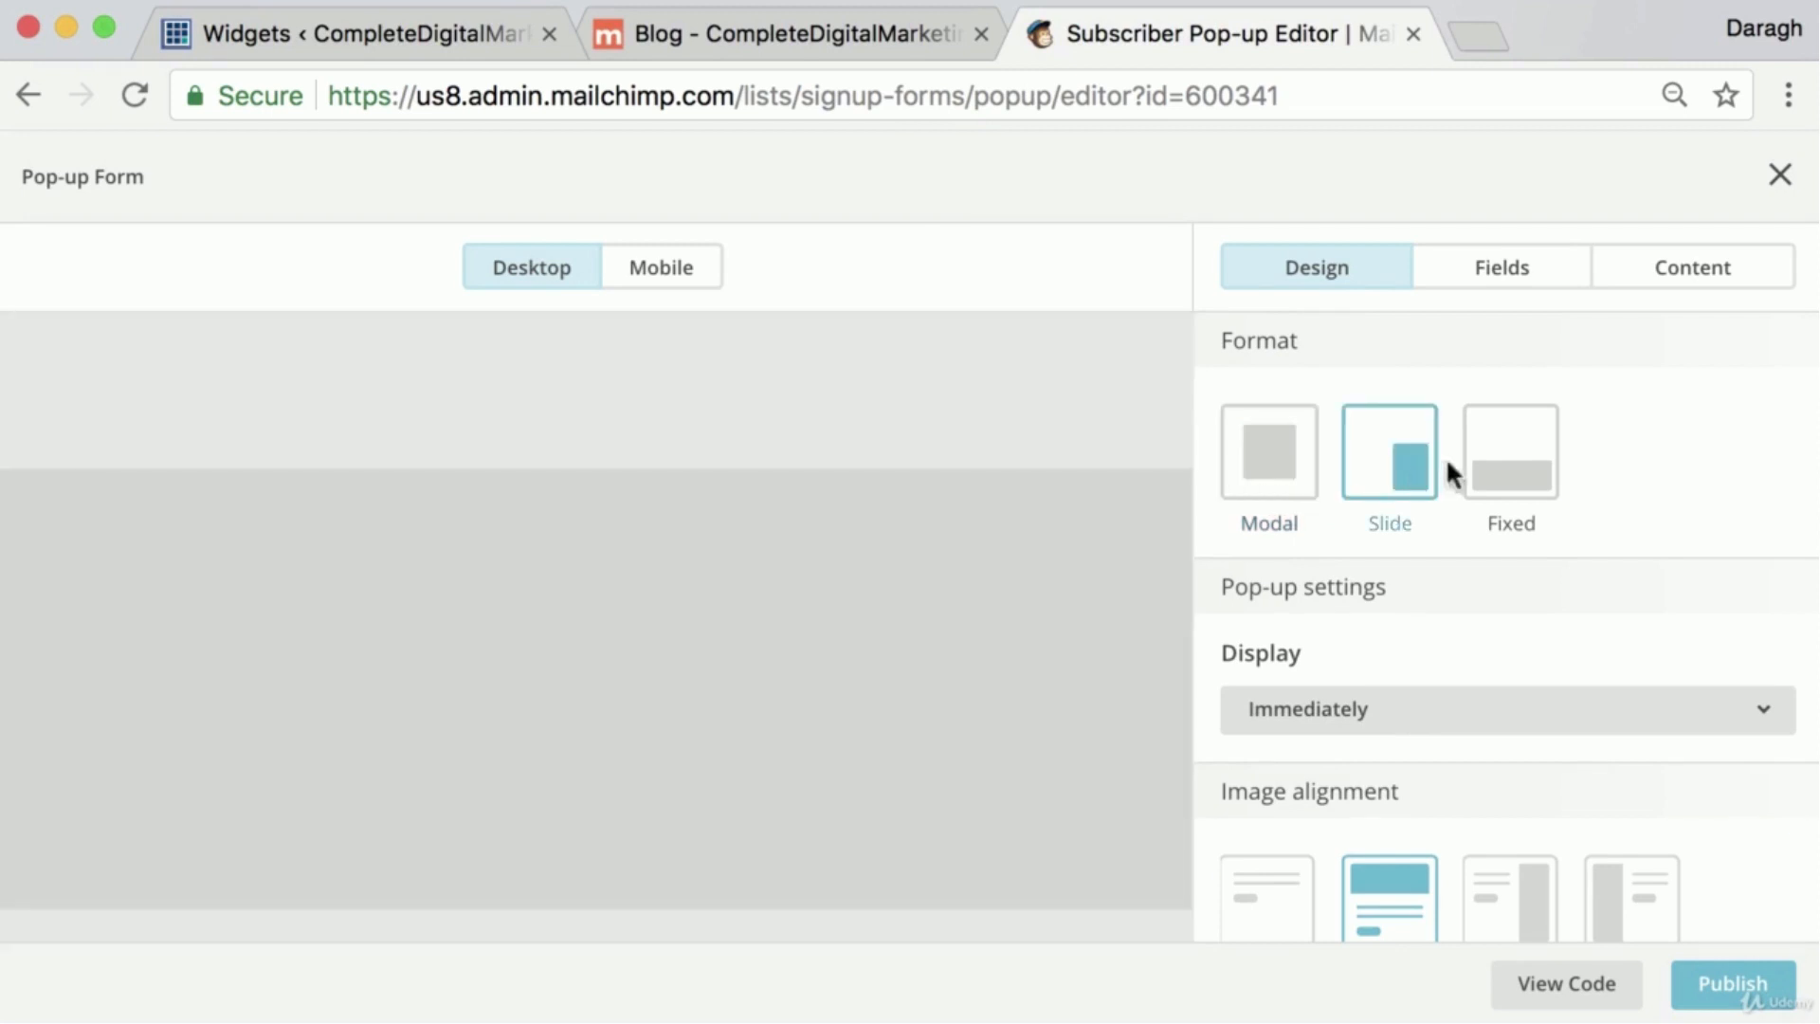
click(1285, 455)
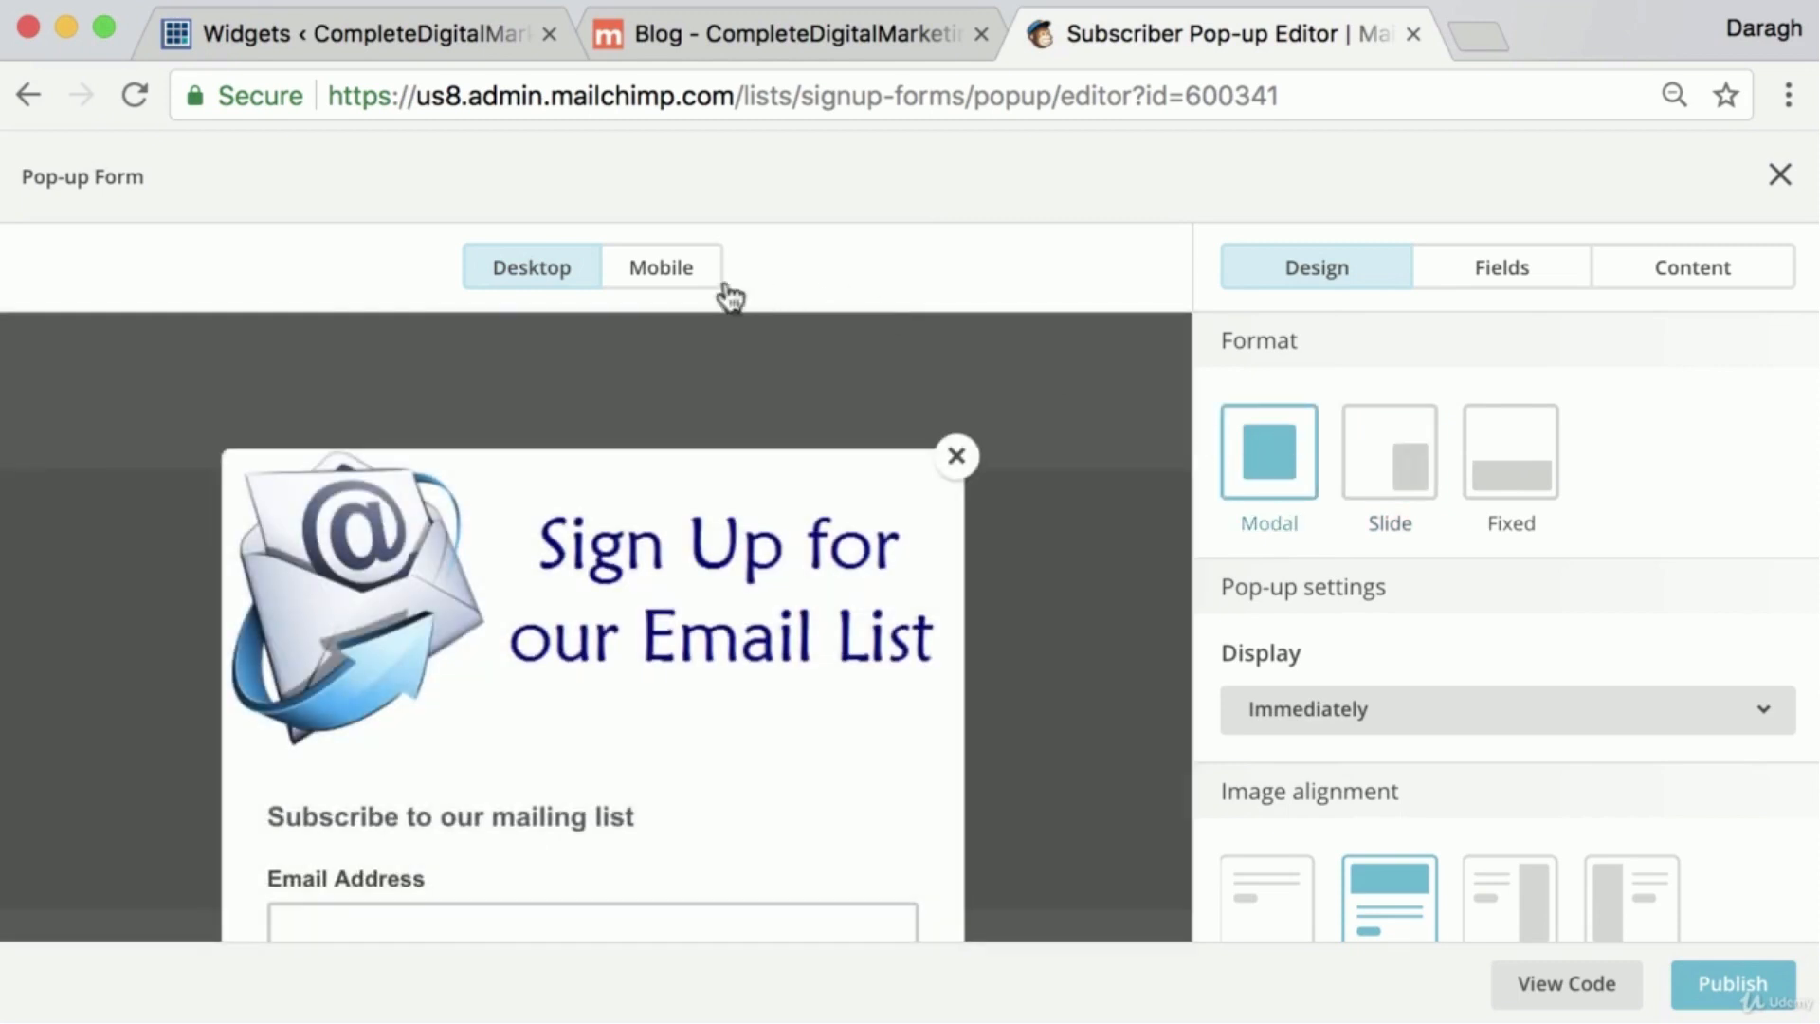
click(662, 275)
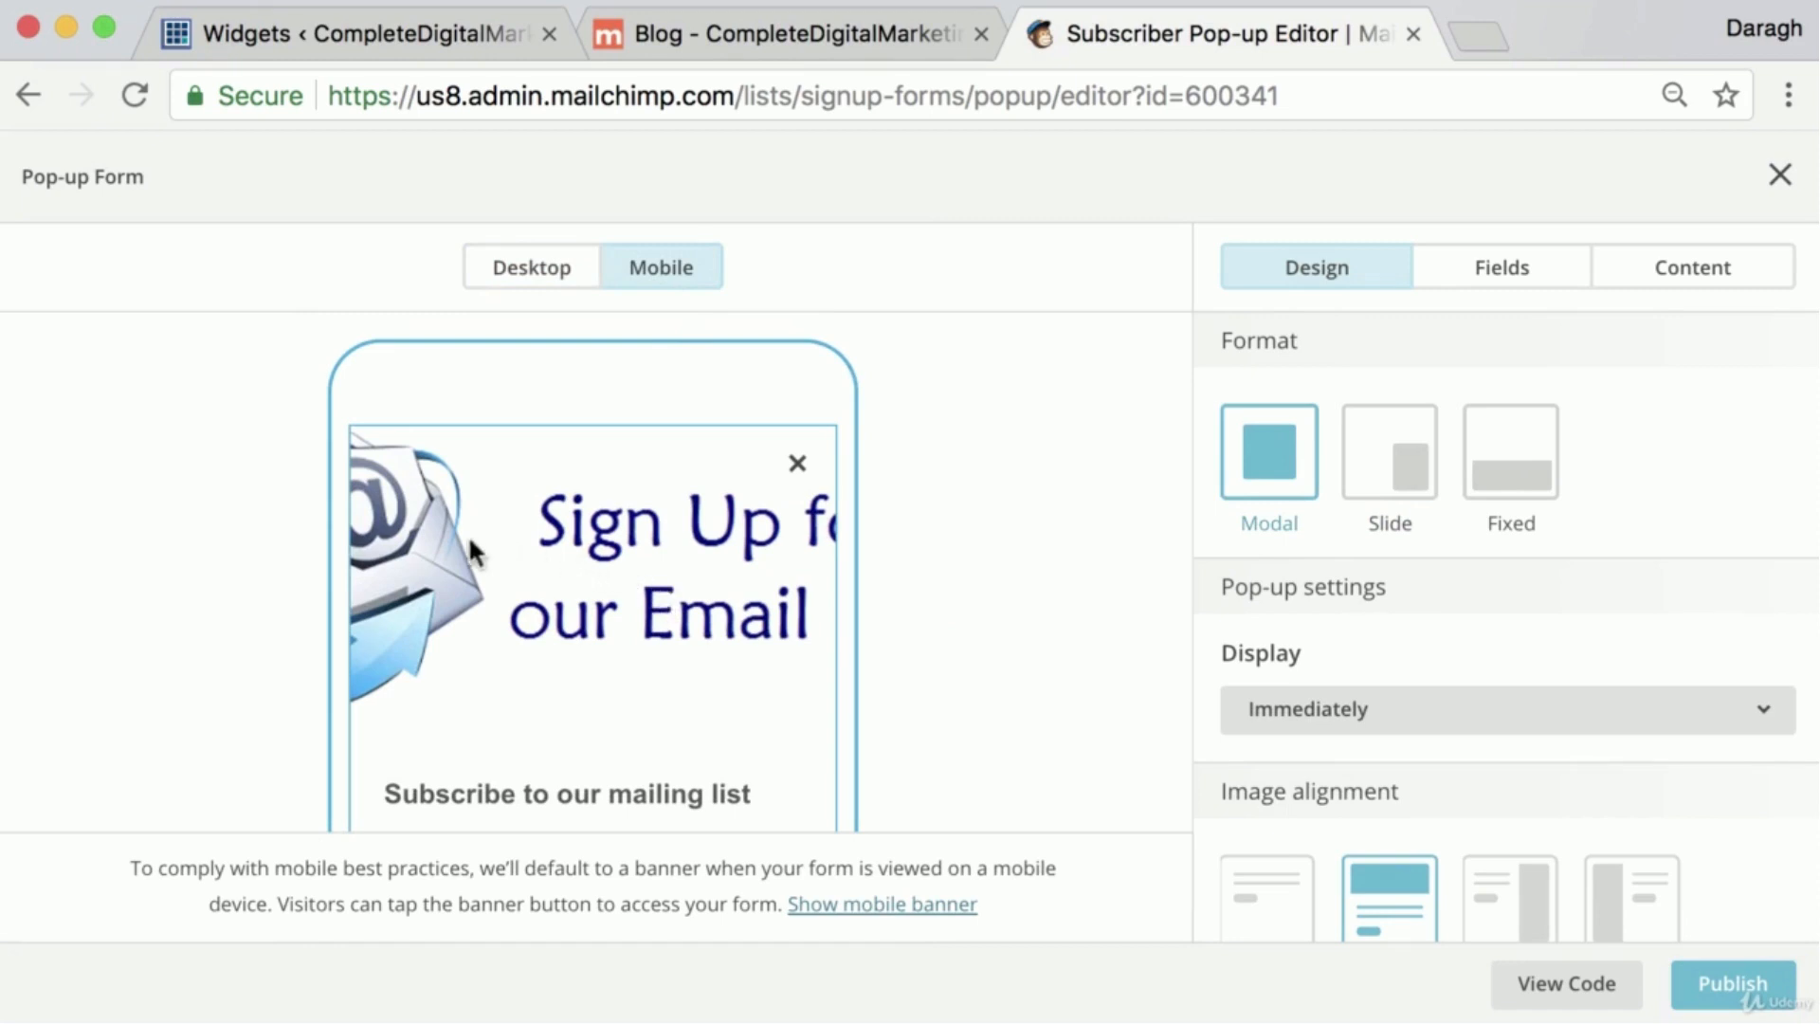
click(553, 299)
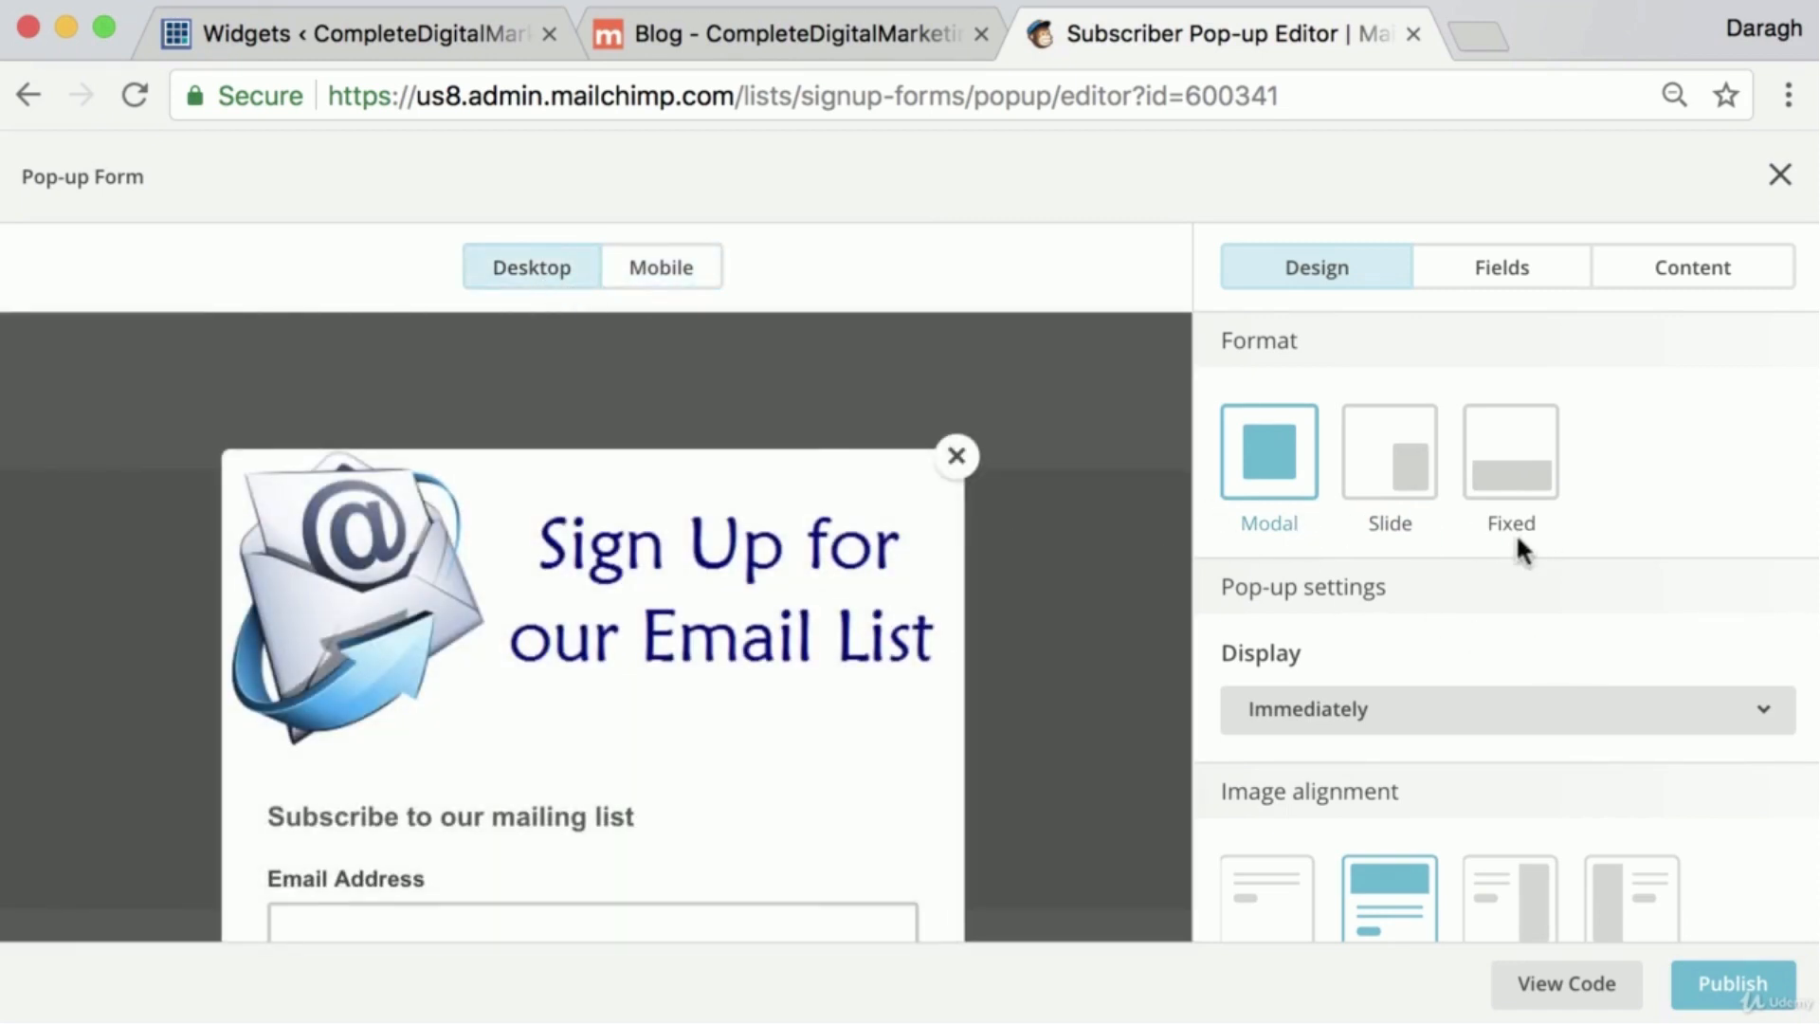
Choose Immediately as the pop-up form's display timing
scroll(1518, 540, down, 3)
scroll(1518, 540, up, 2)
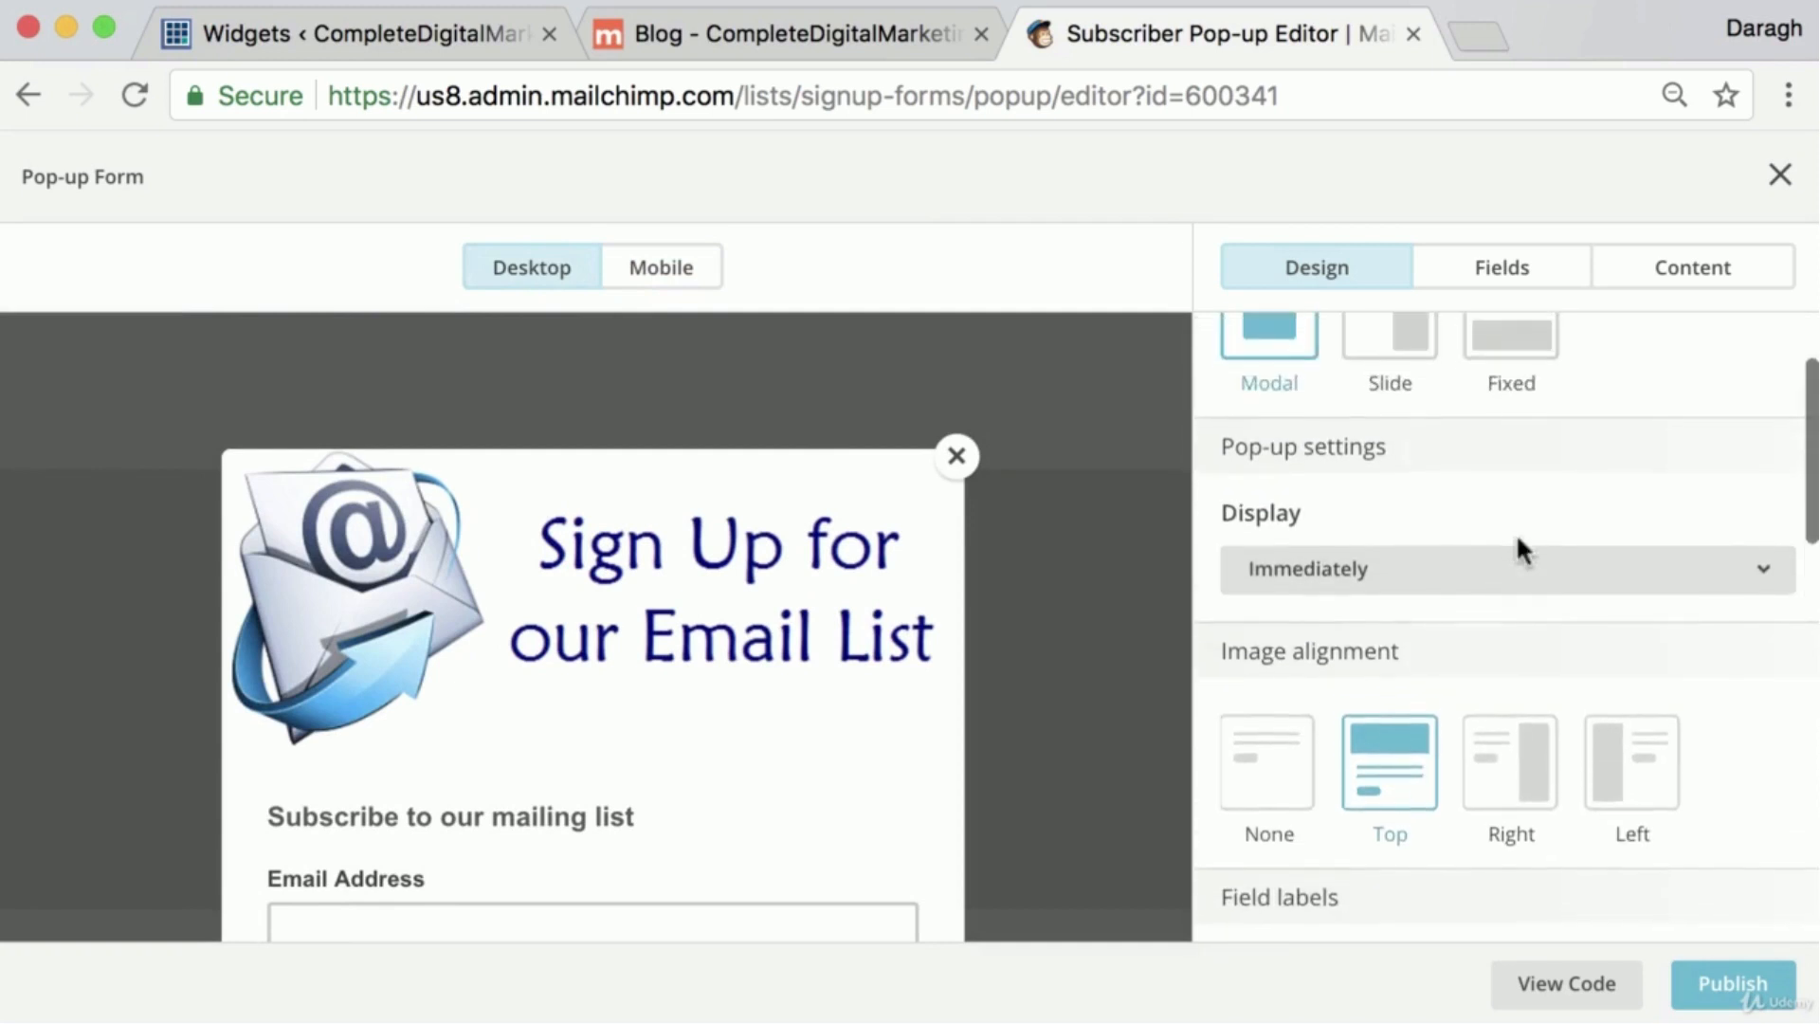
click(1508, 592)
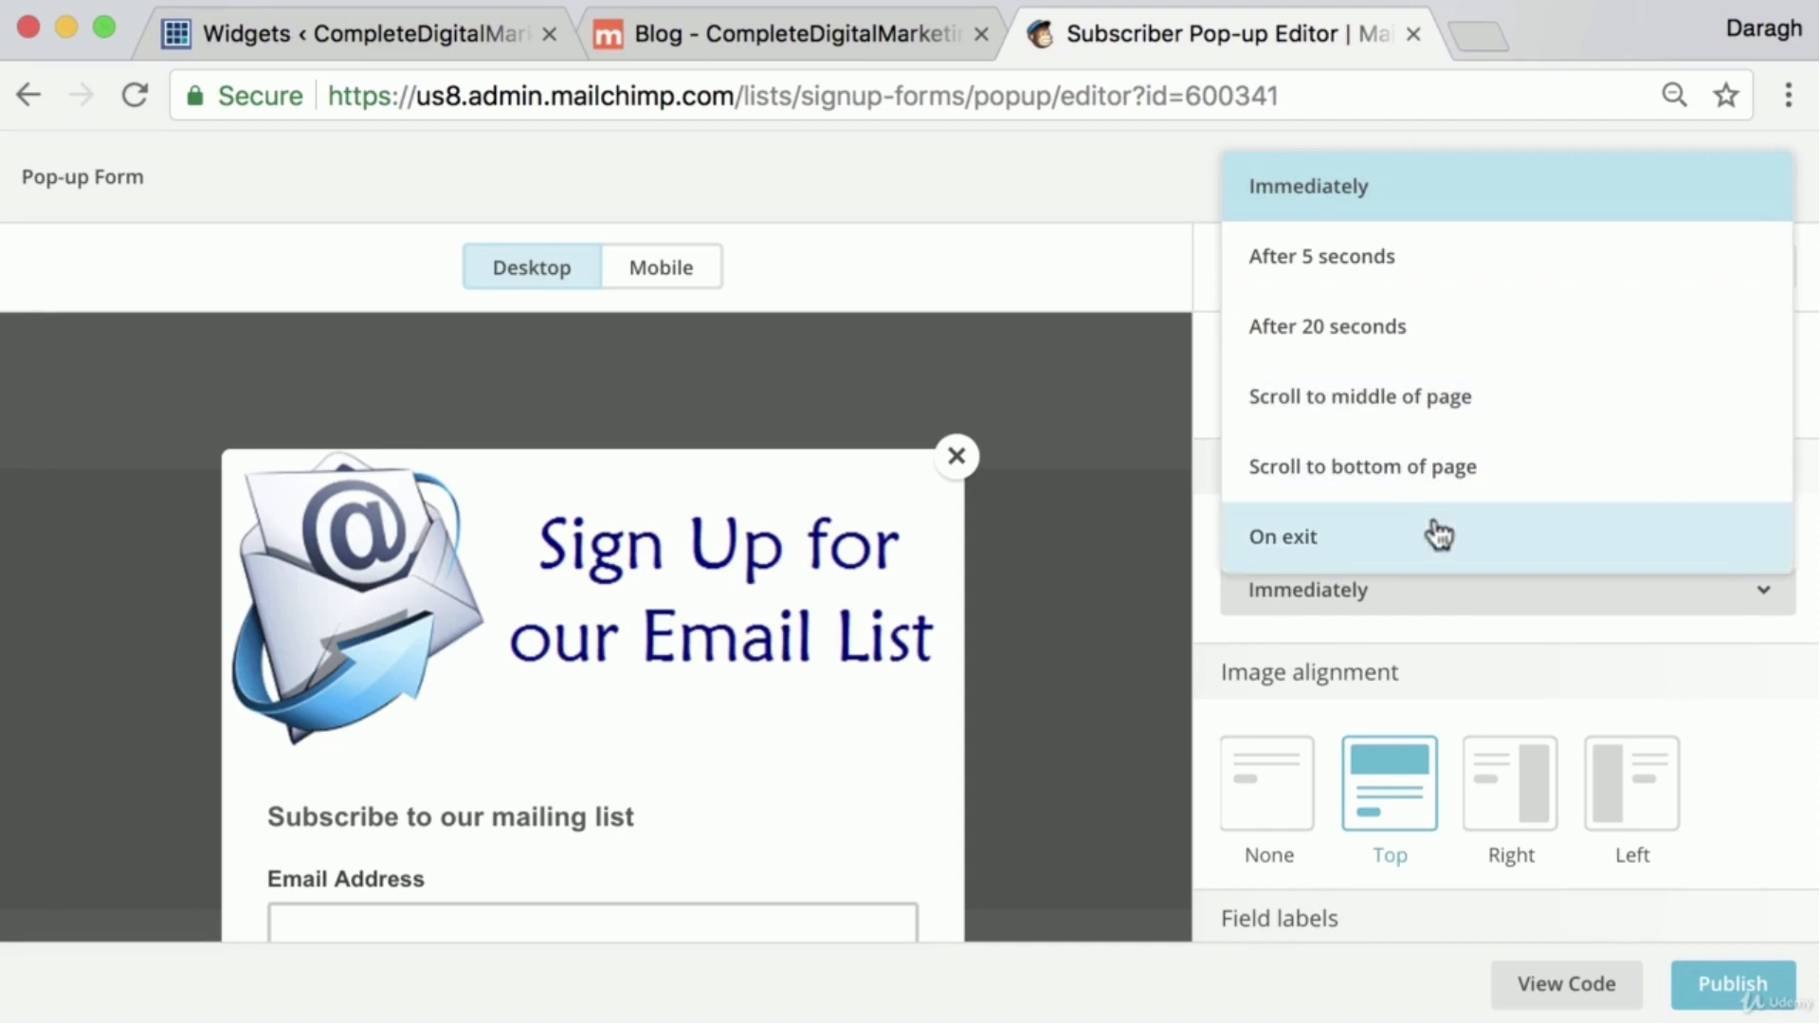
click(1395, 190)
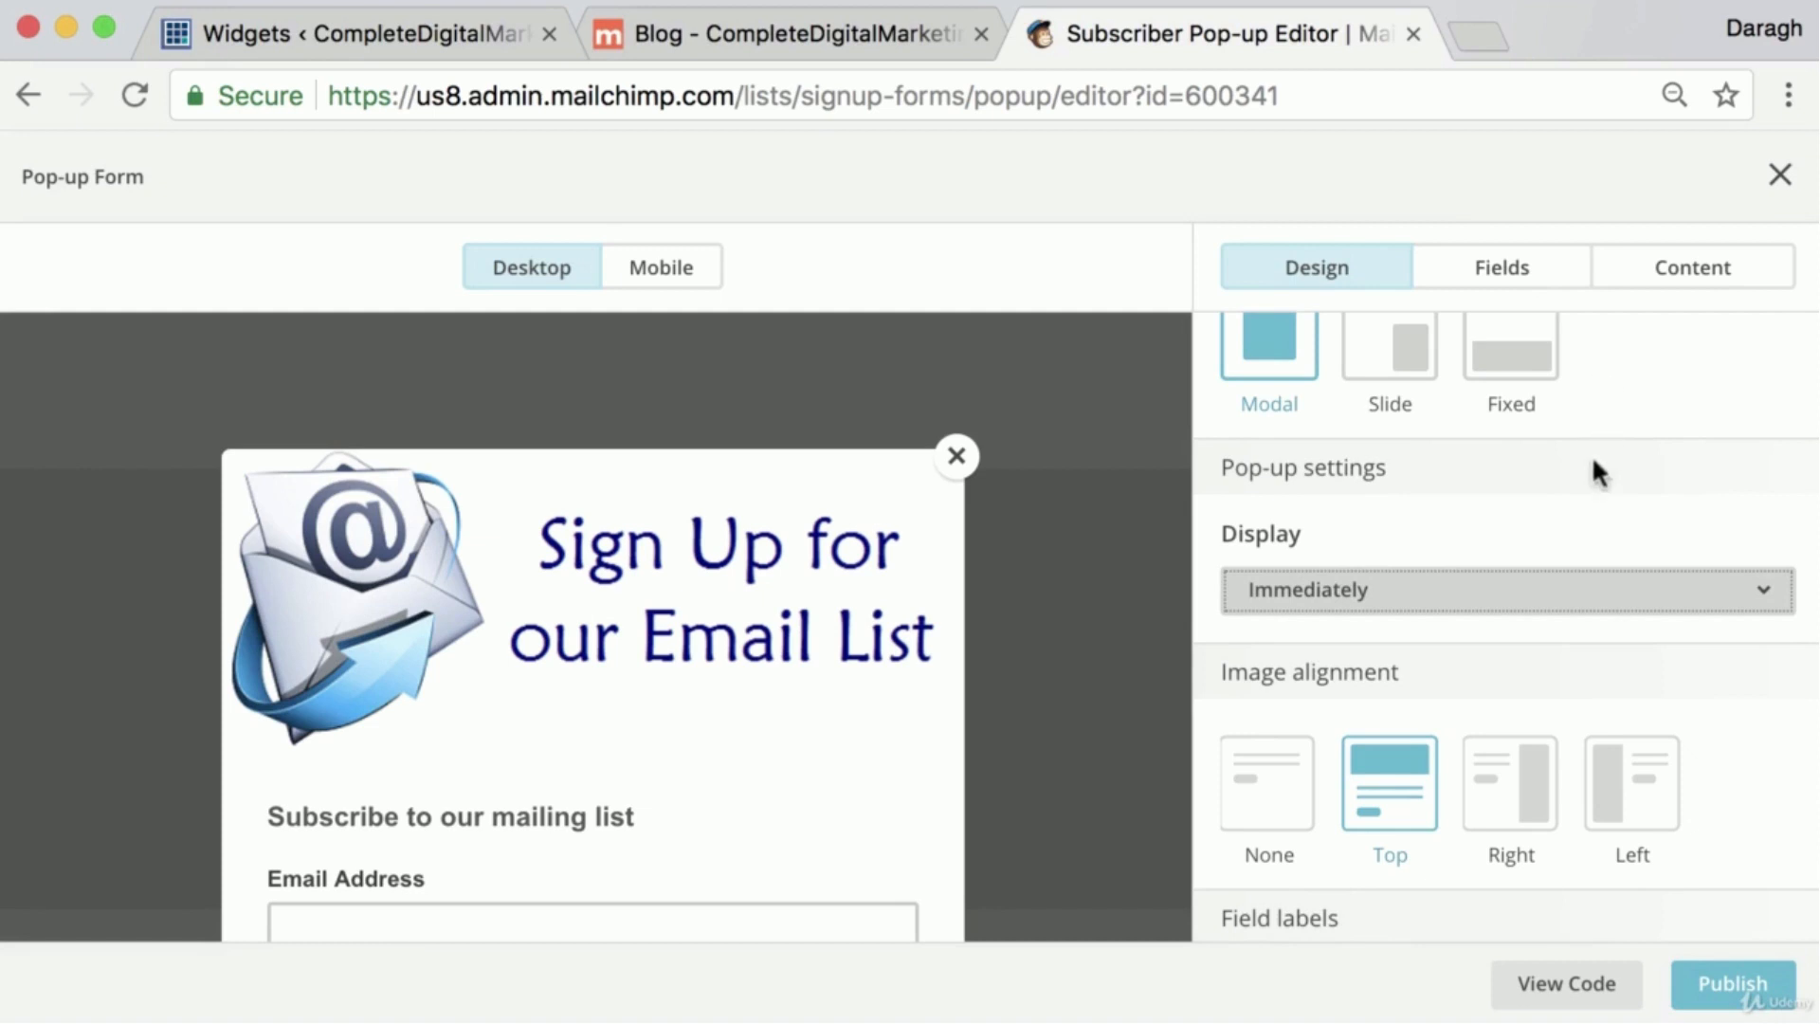
View the pop-up form's embed code and copy the complete script
scroll(1589, 479, down, 3)
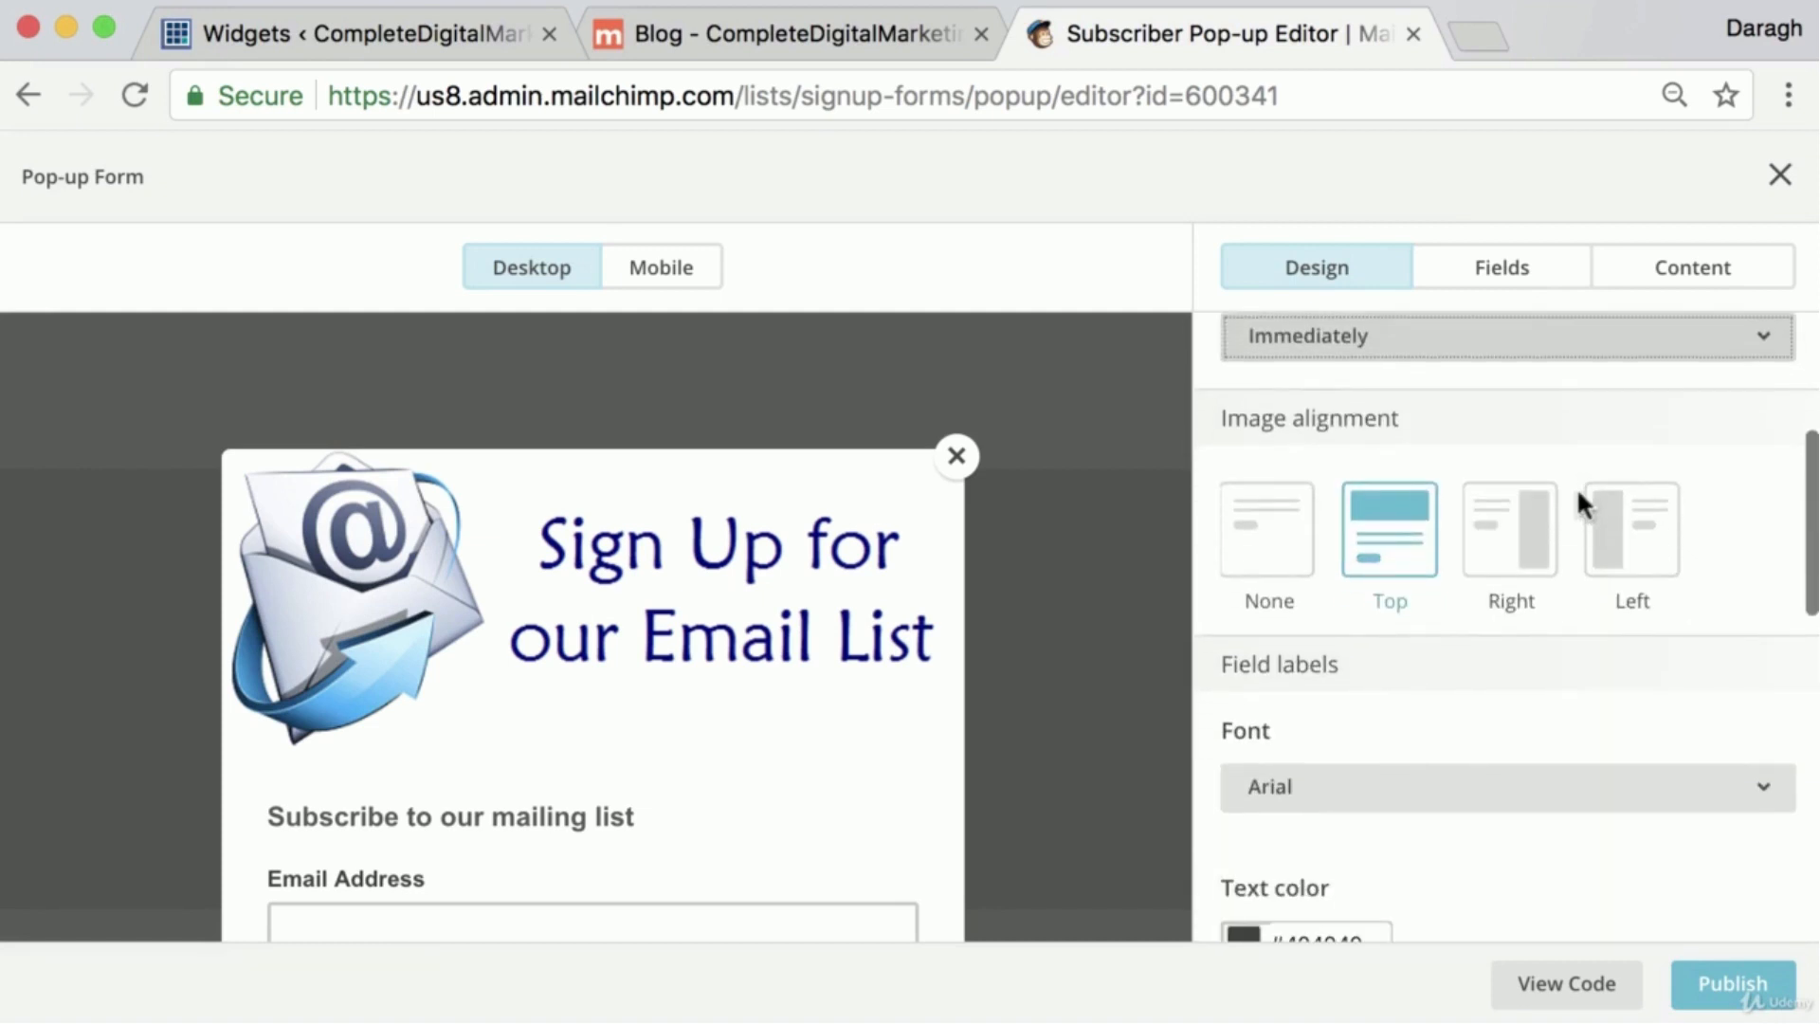
scroll(1578, 493, down, 2)
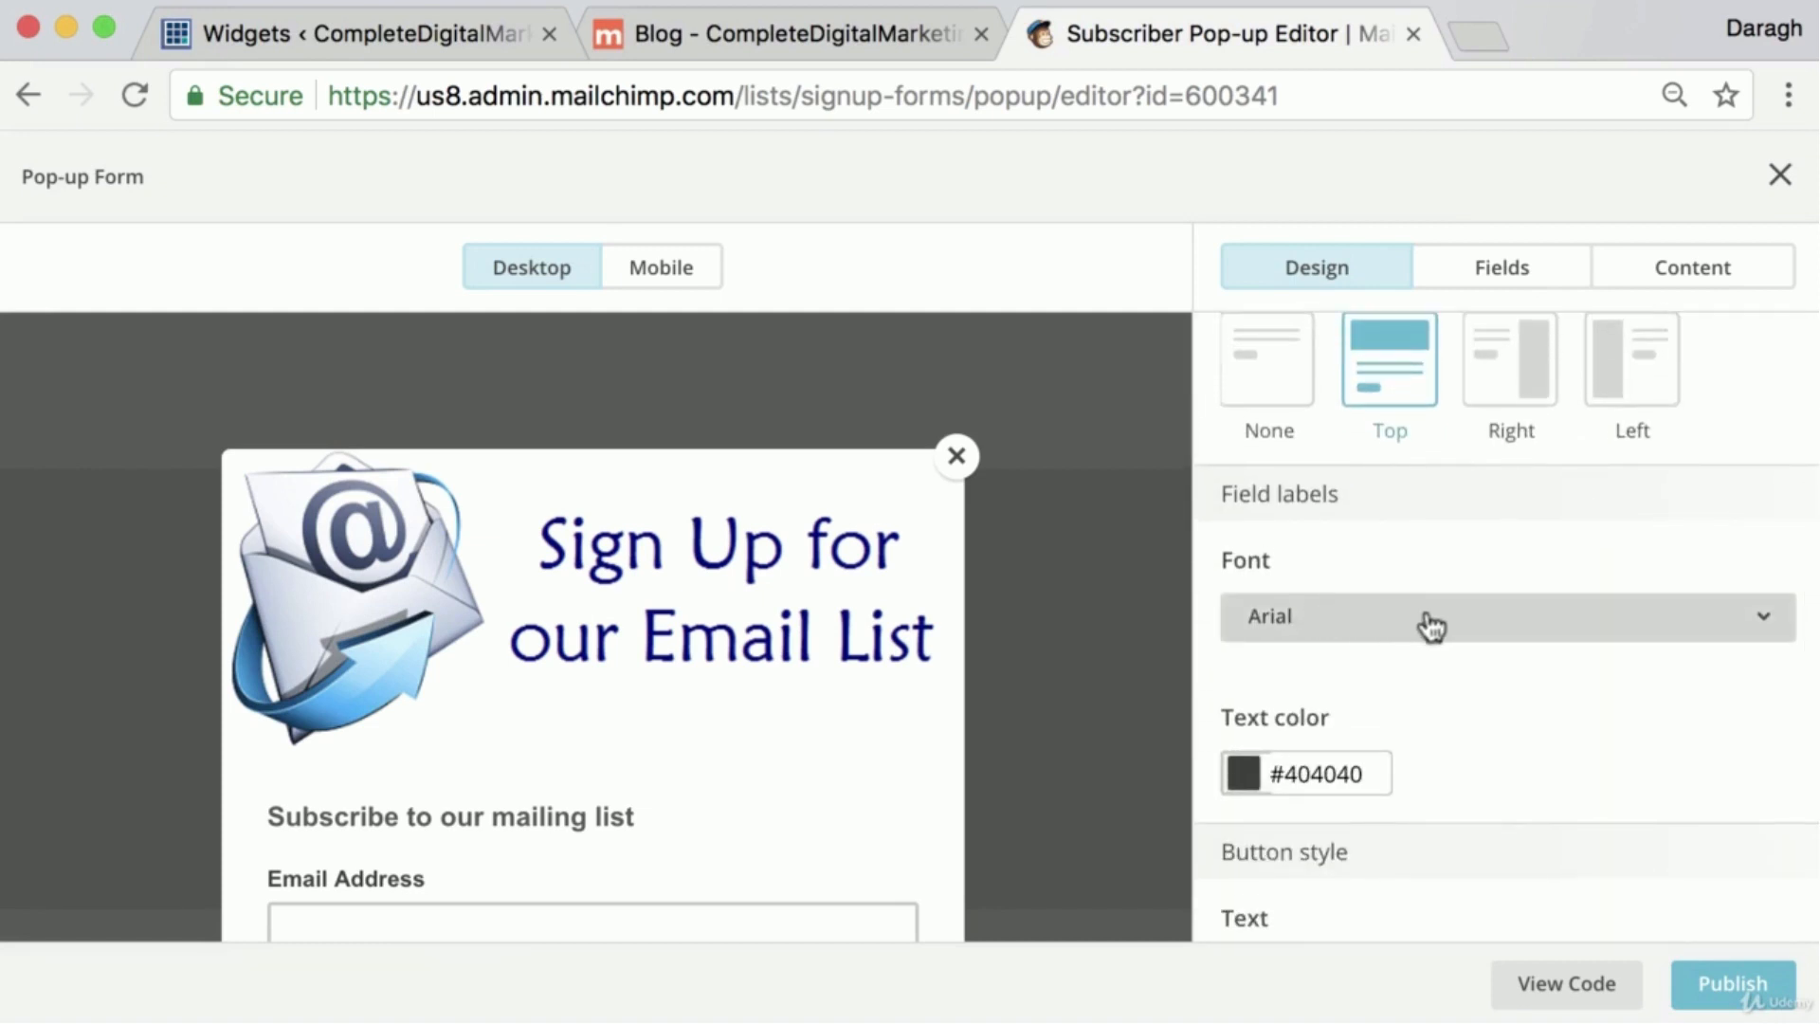
click(1566, 986)
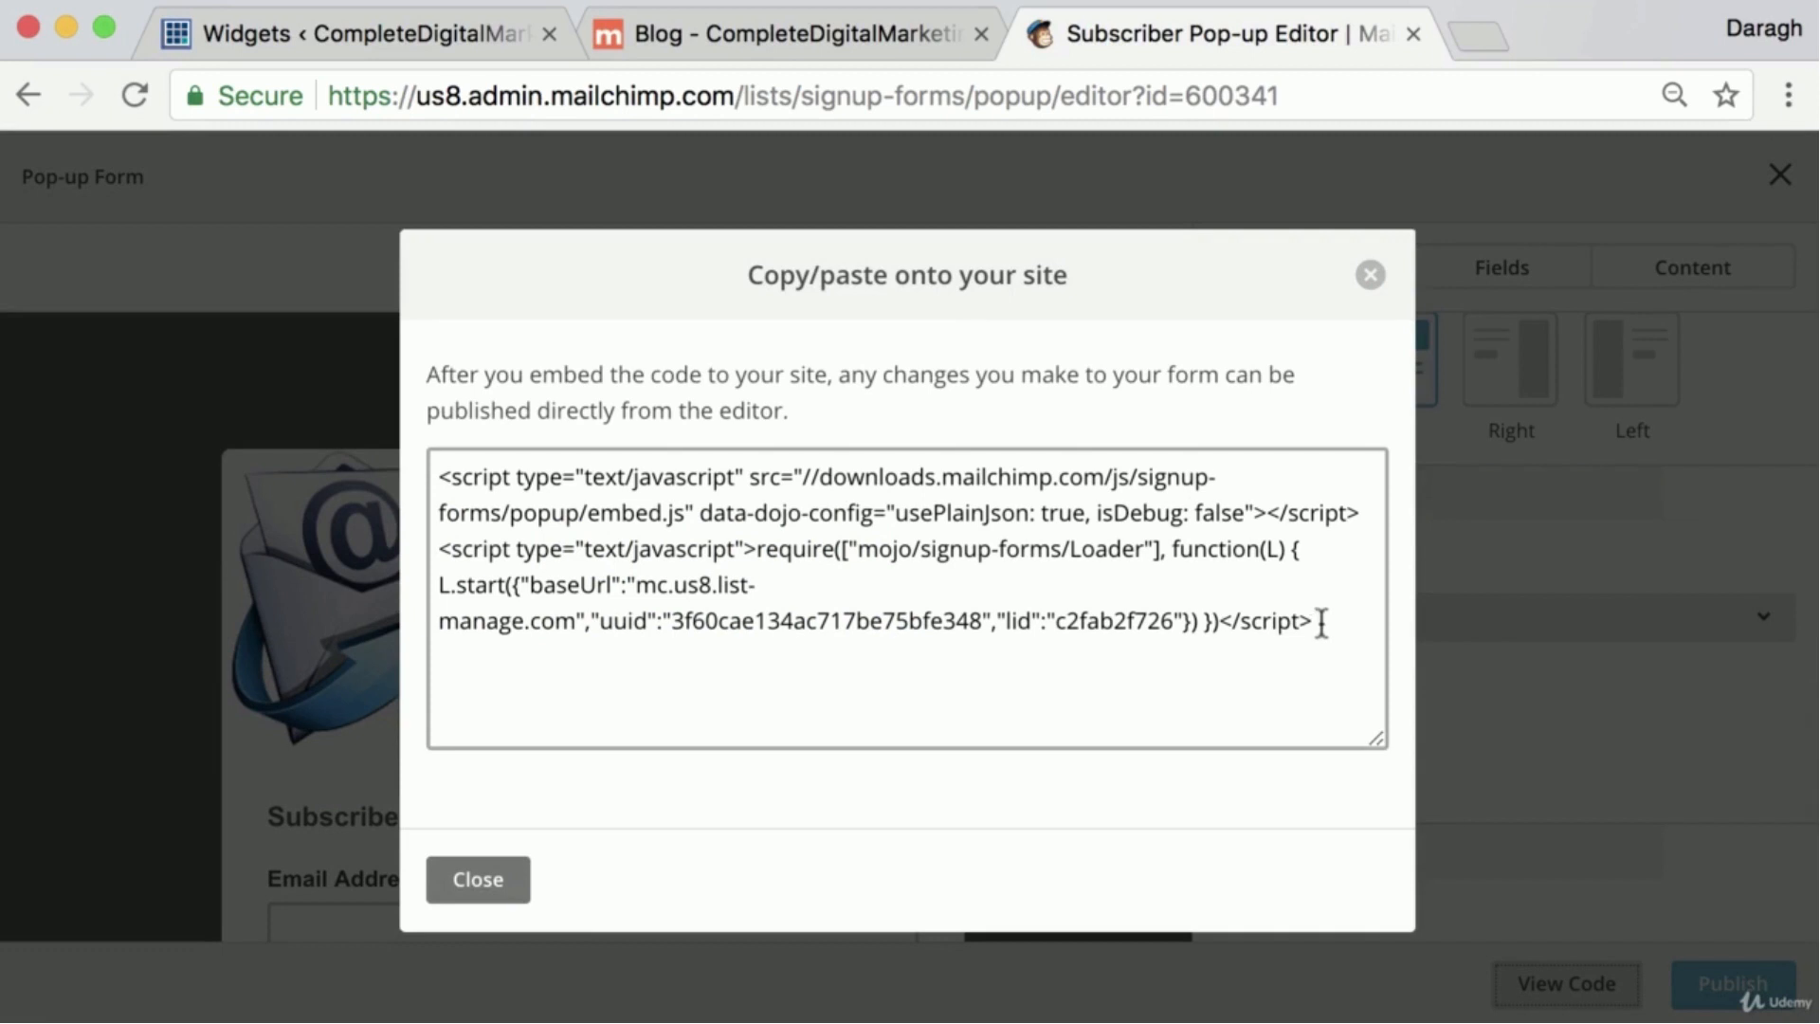
drag(1320, 623, 414, 418)
key(super+c)
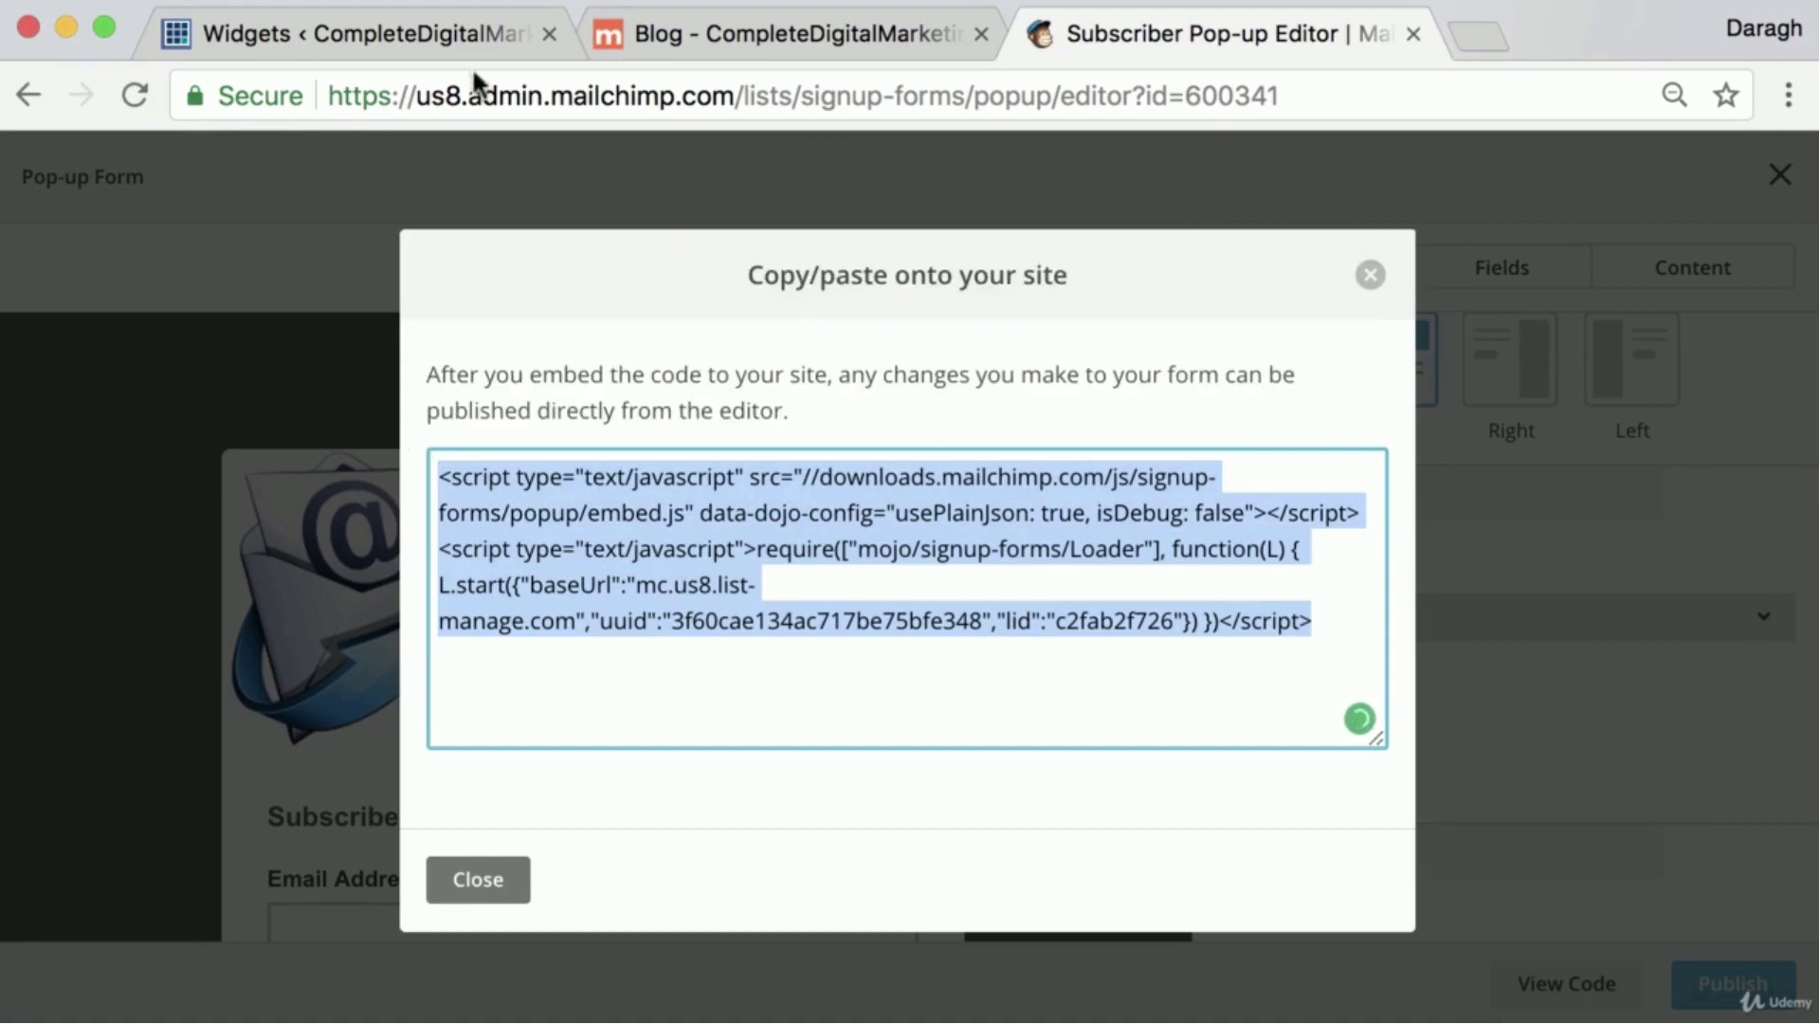
Return to the site's WordPress dashboard and open the Theme Options page
click(301, 30)
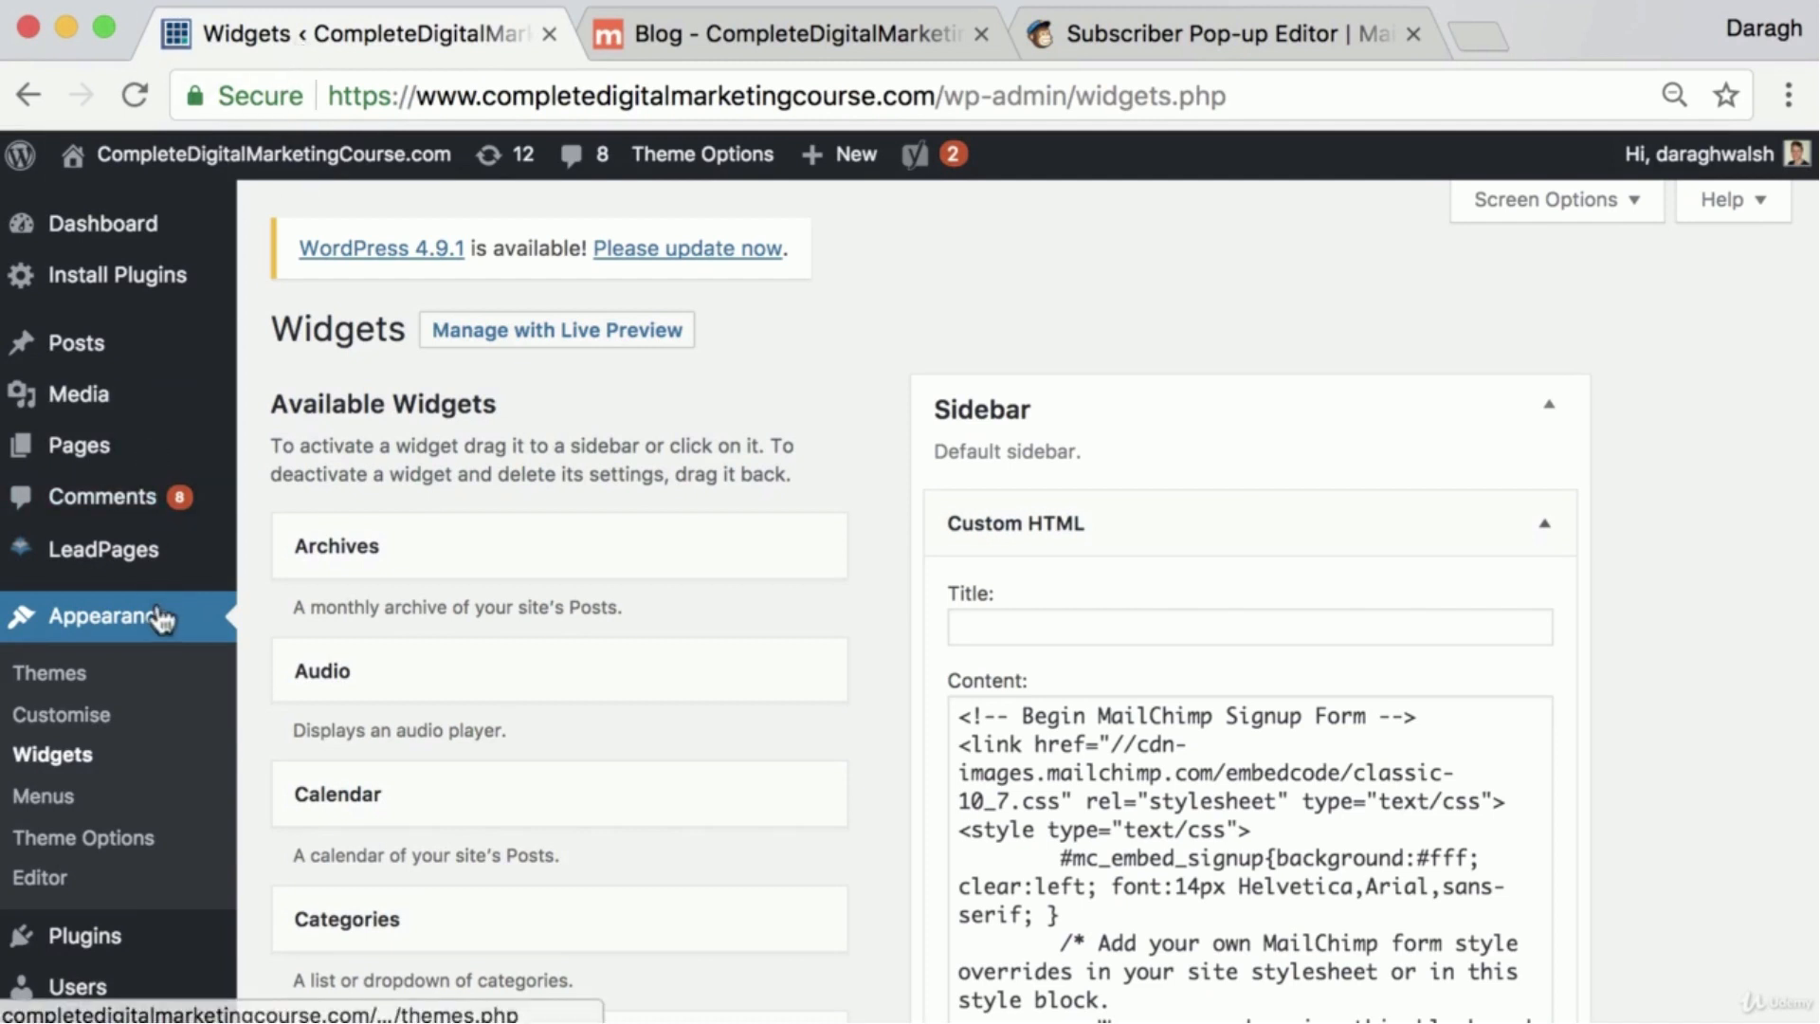
scroll(166, 621, down, 3)
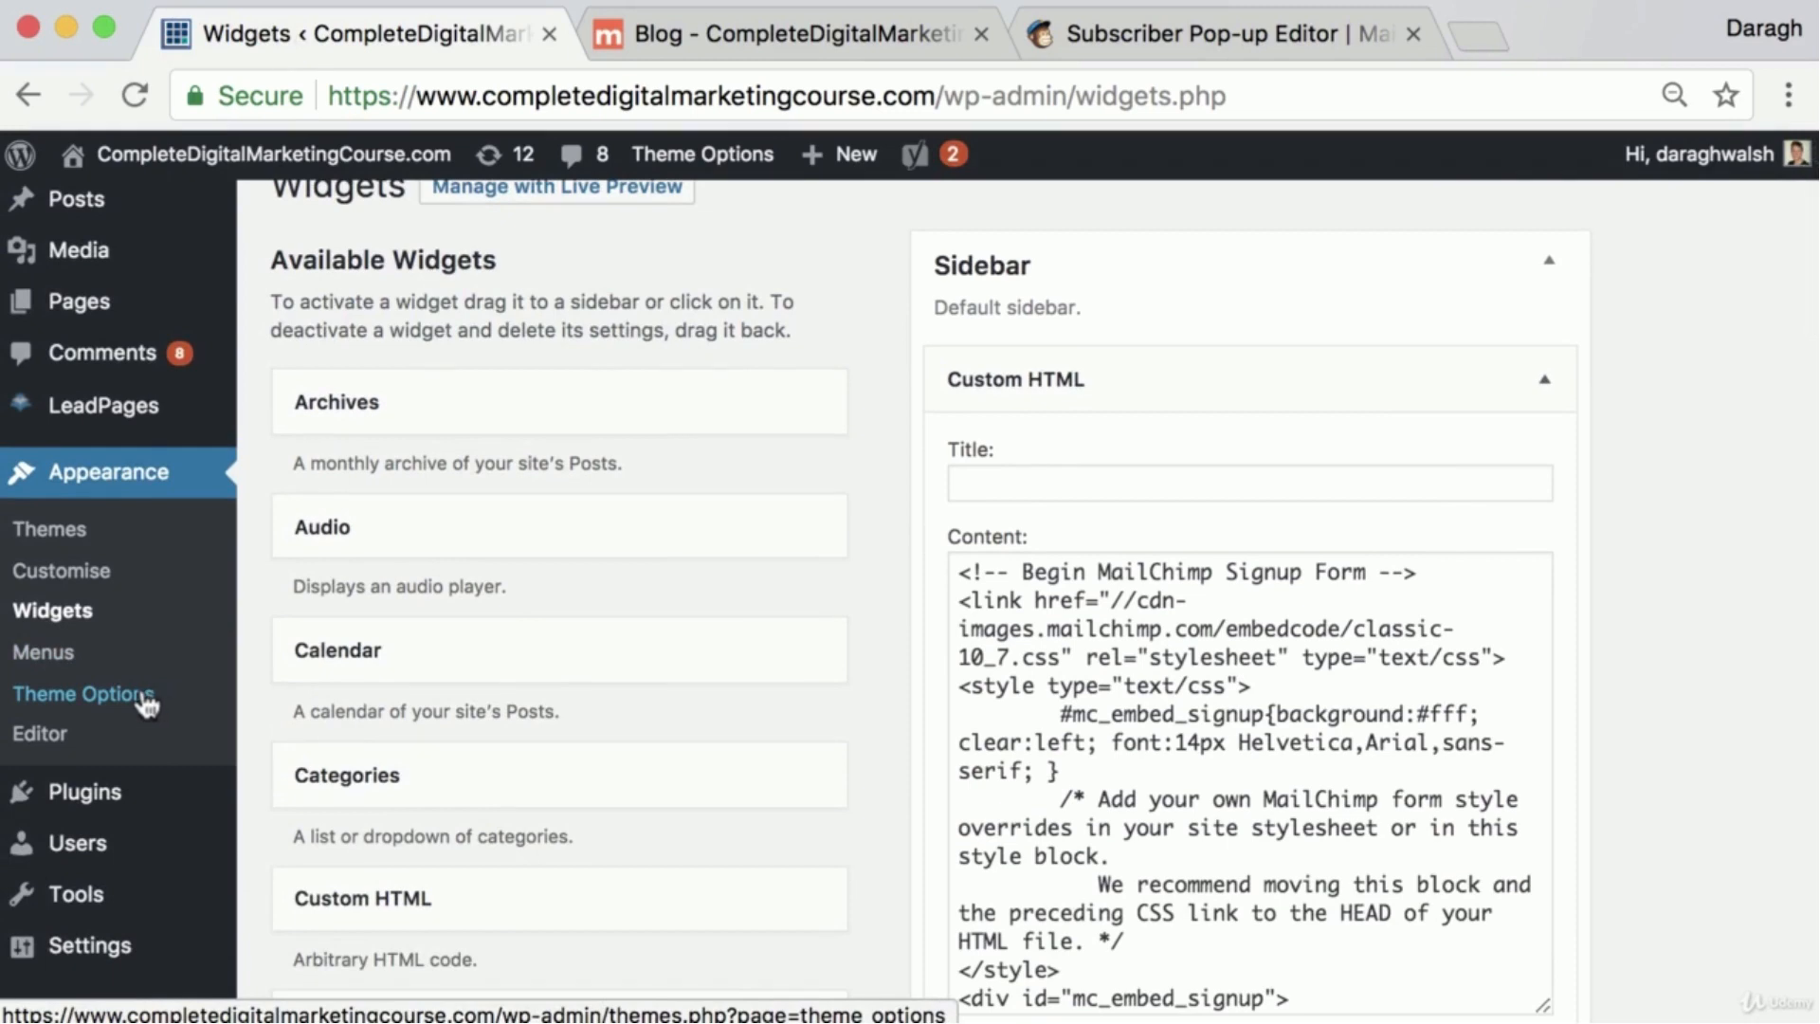
click(144, 703)
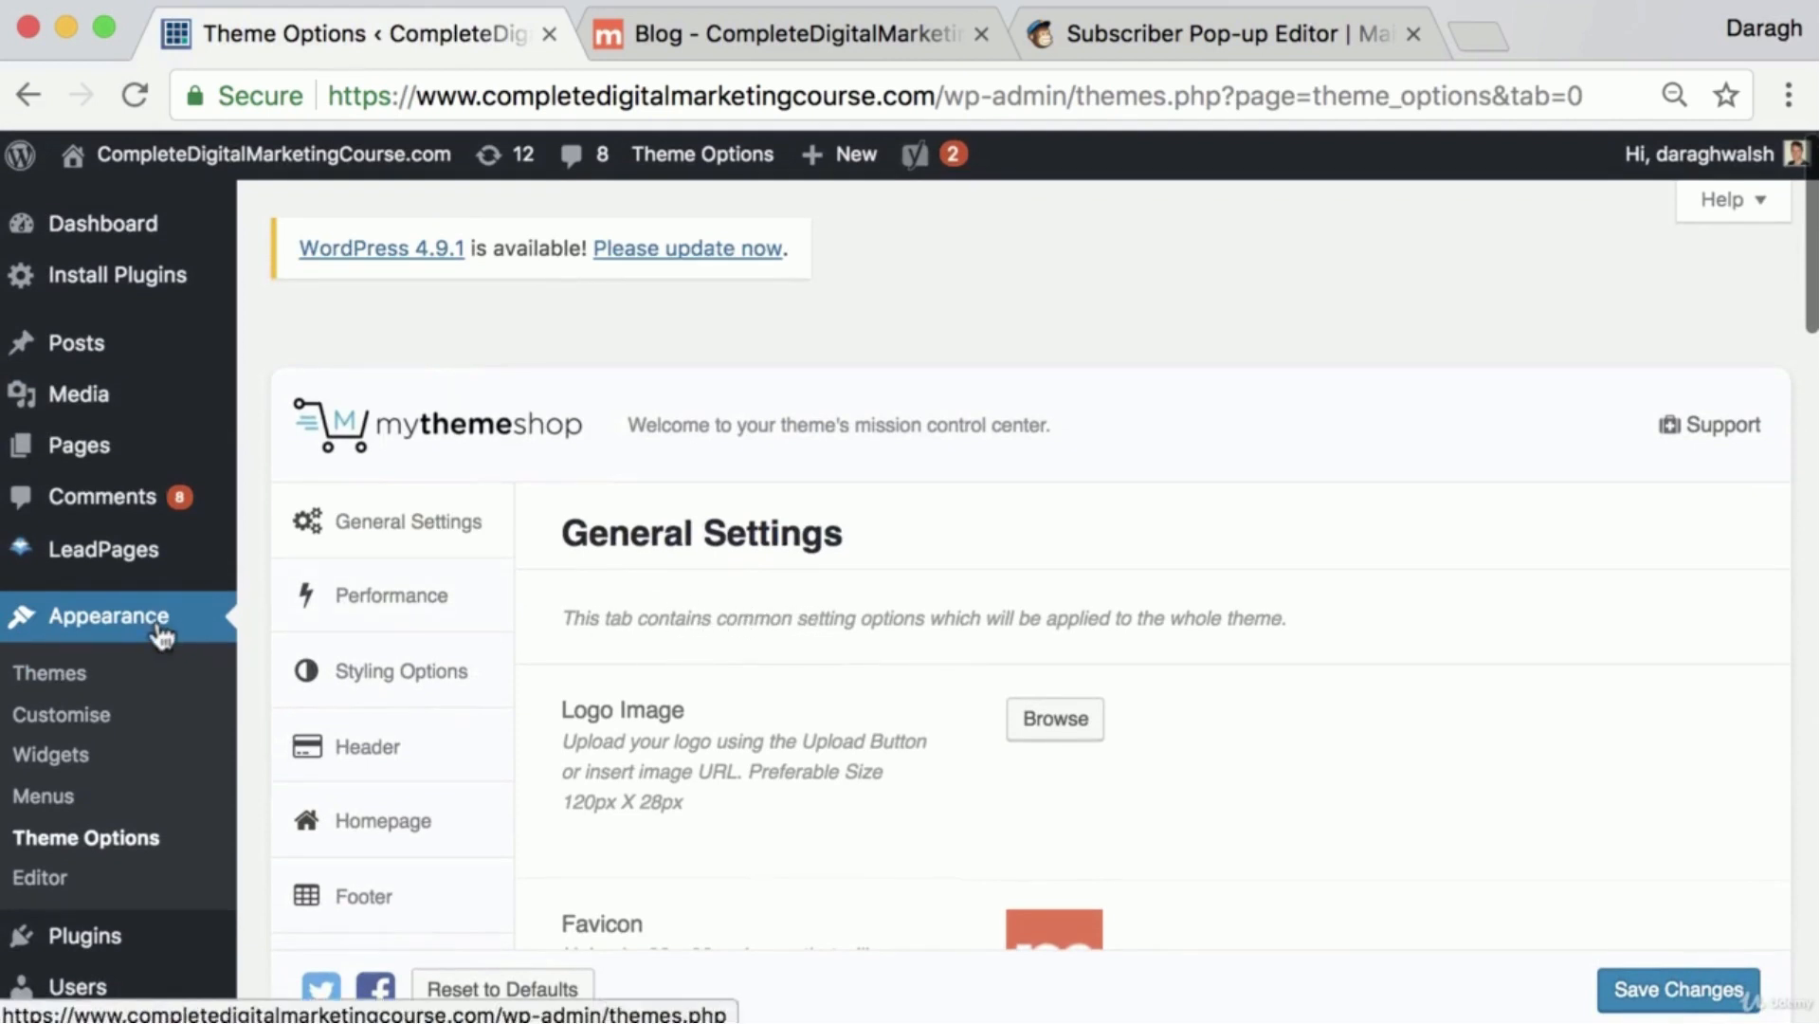
Paste the copied pop-up script at the end of the Header Code in General Settings and save the theme changes
scroll(162, 834, down, 1)
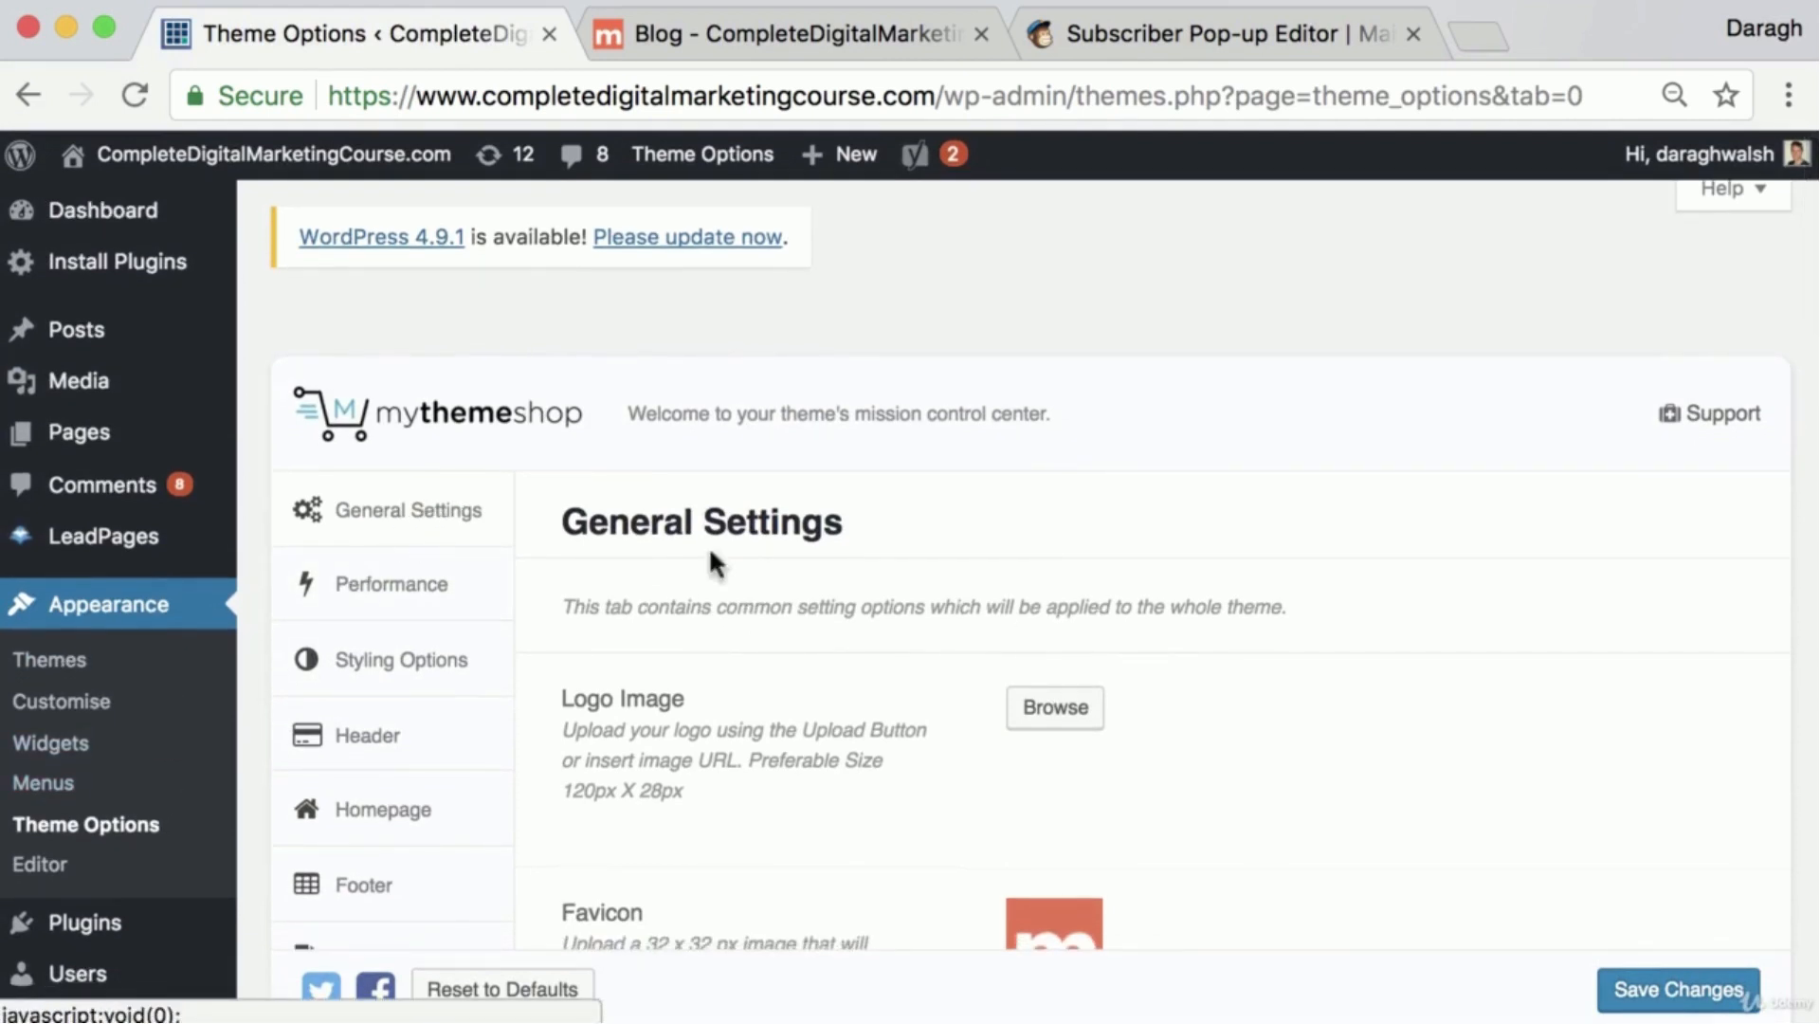
scroll(1028, 650, down, 15)
scroll(1035, 658, down, 5)
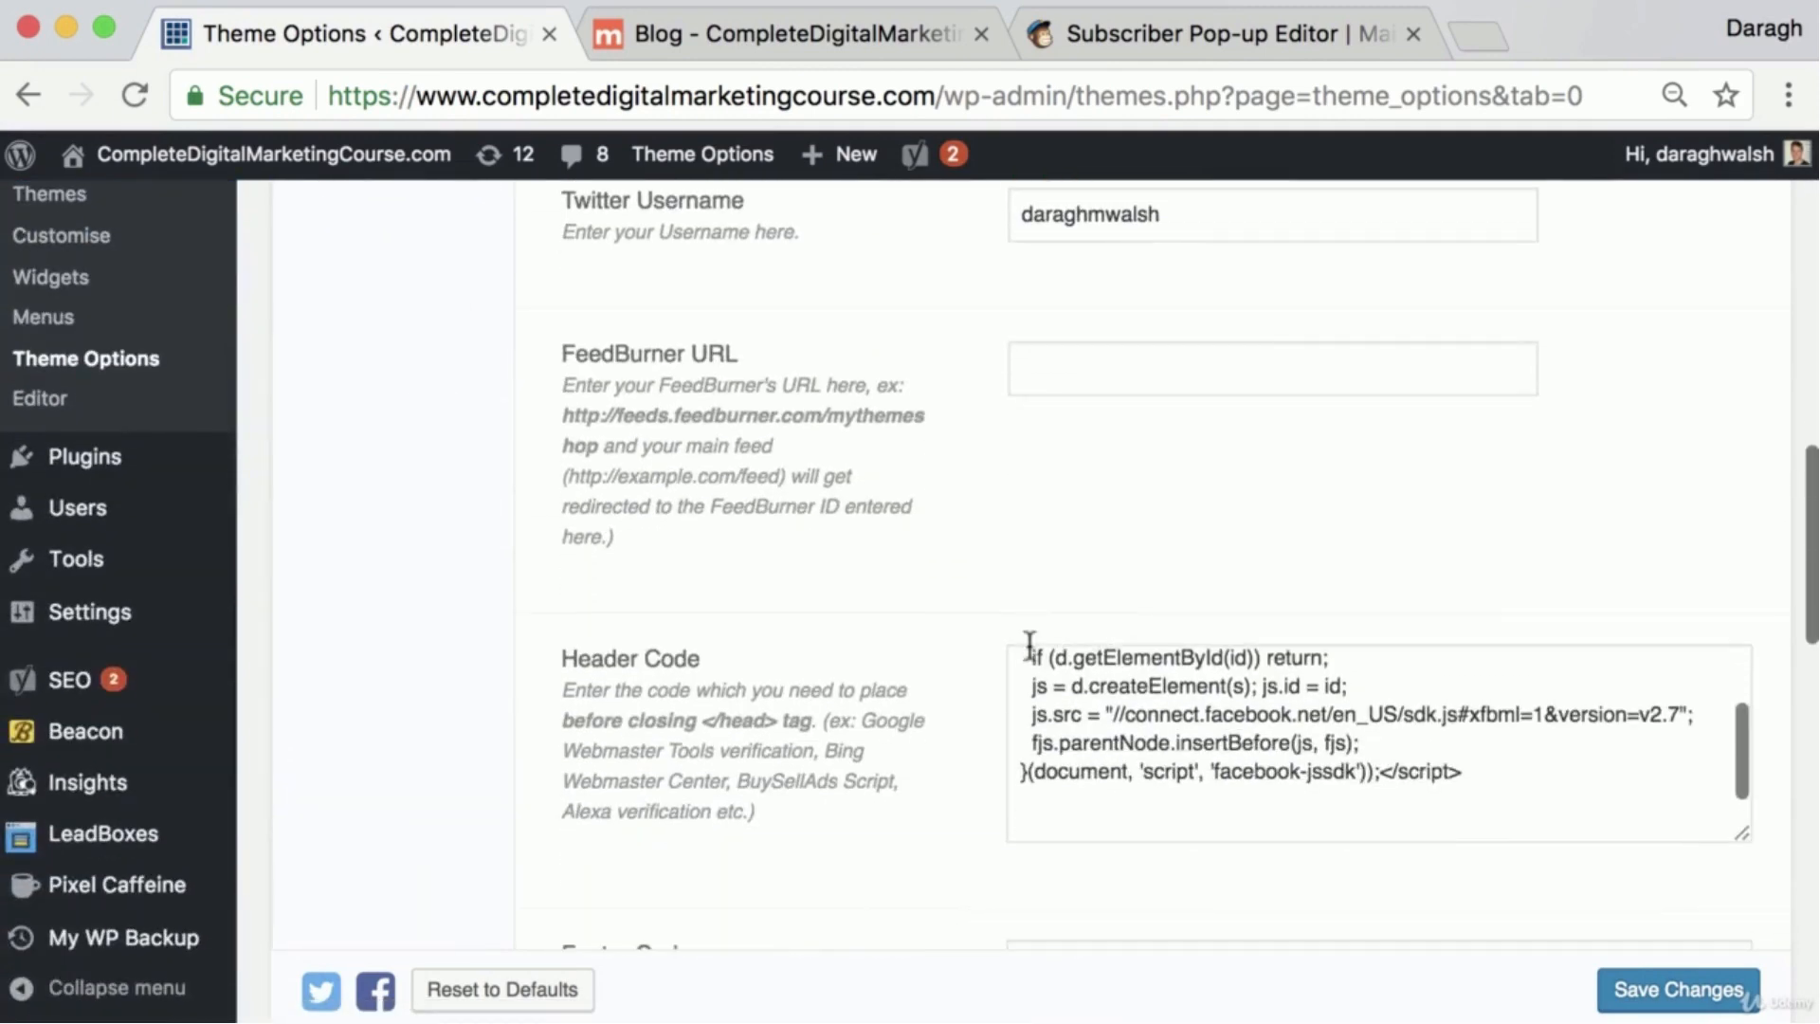
drag(563, 642, 702, 642)
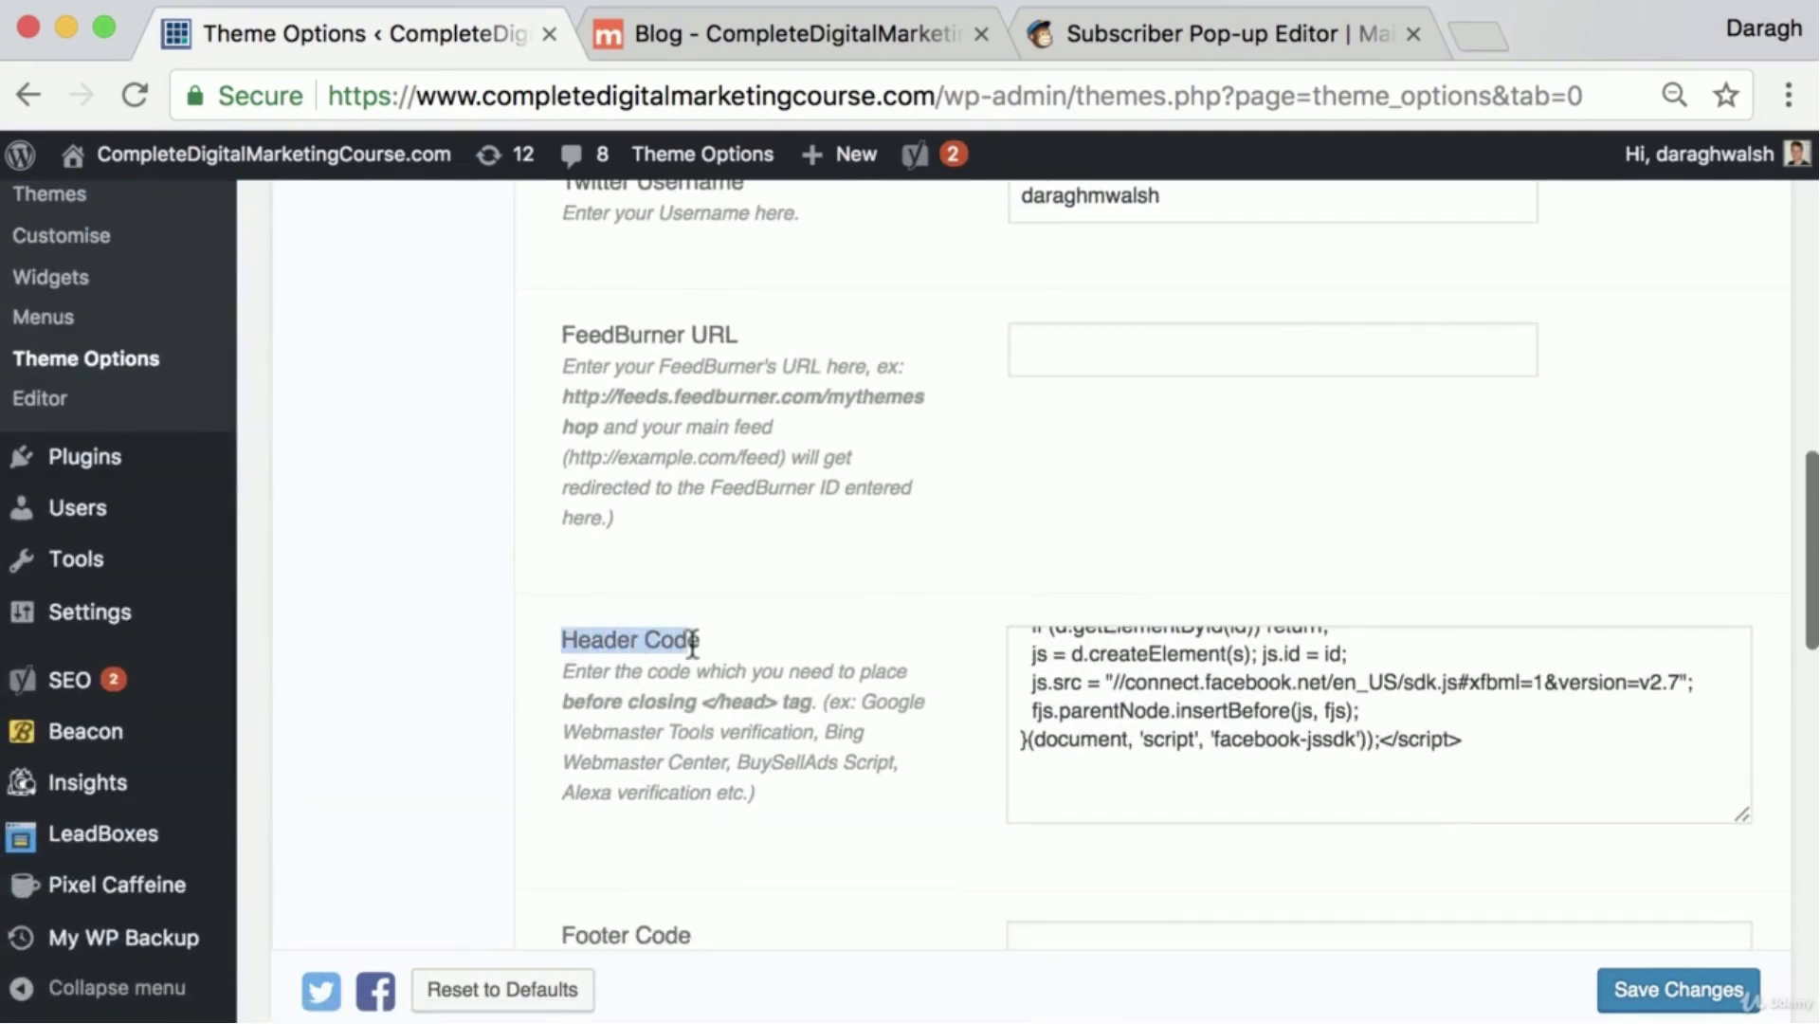
click(1145, 801)
key(super+v)
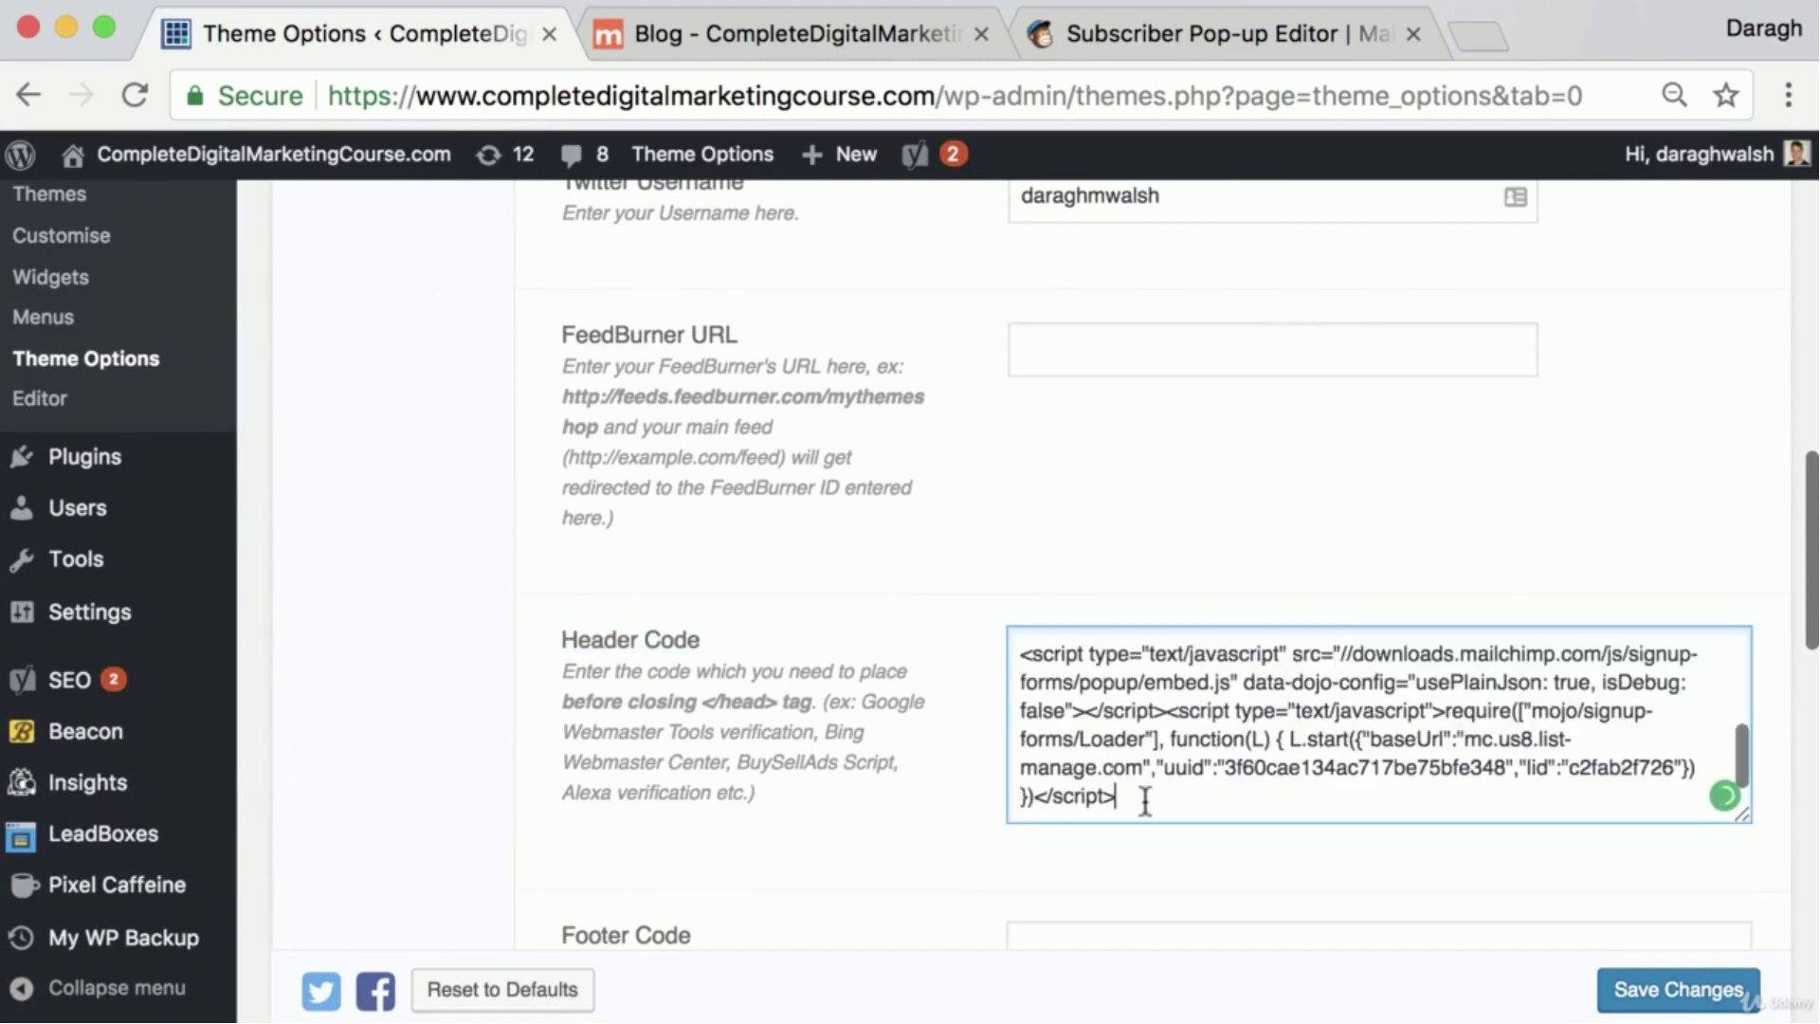
click(1684, 993)
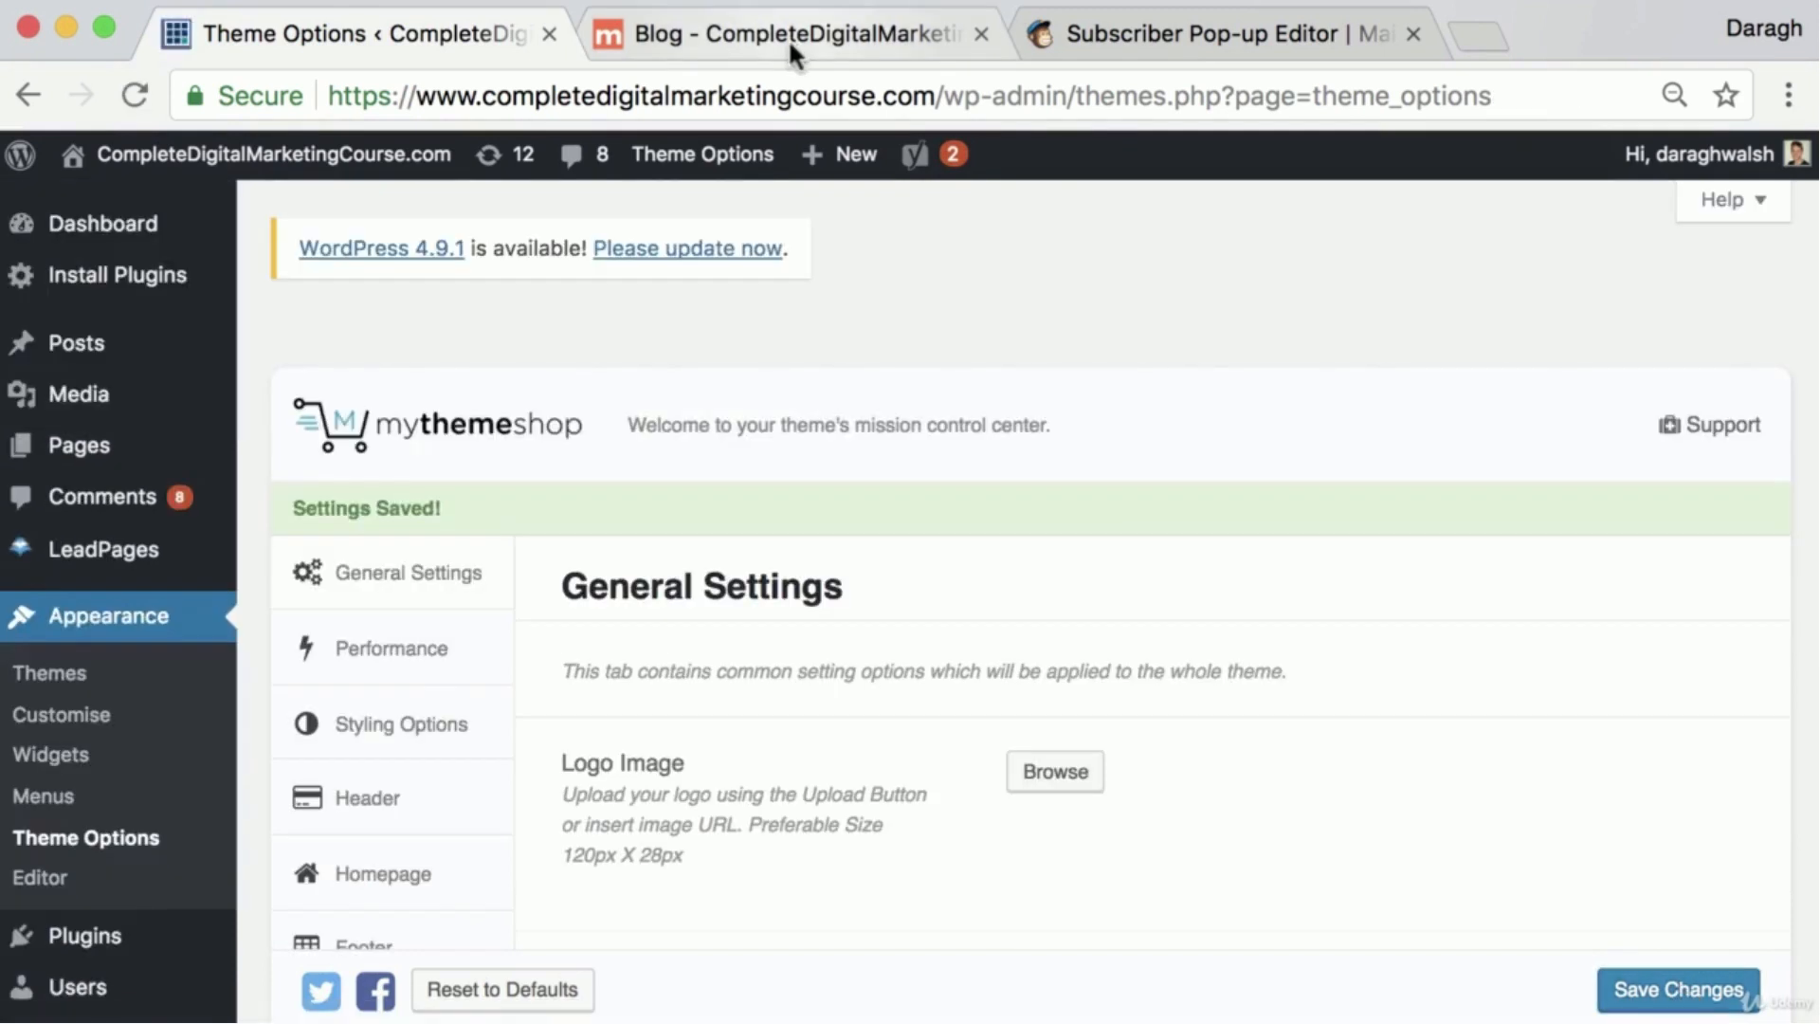
Reload the live blog and open the "Create a Buyer Persona & Identify Your Unique Selling Proposition" post to check for the signup pop-up
click(789, 42)
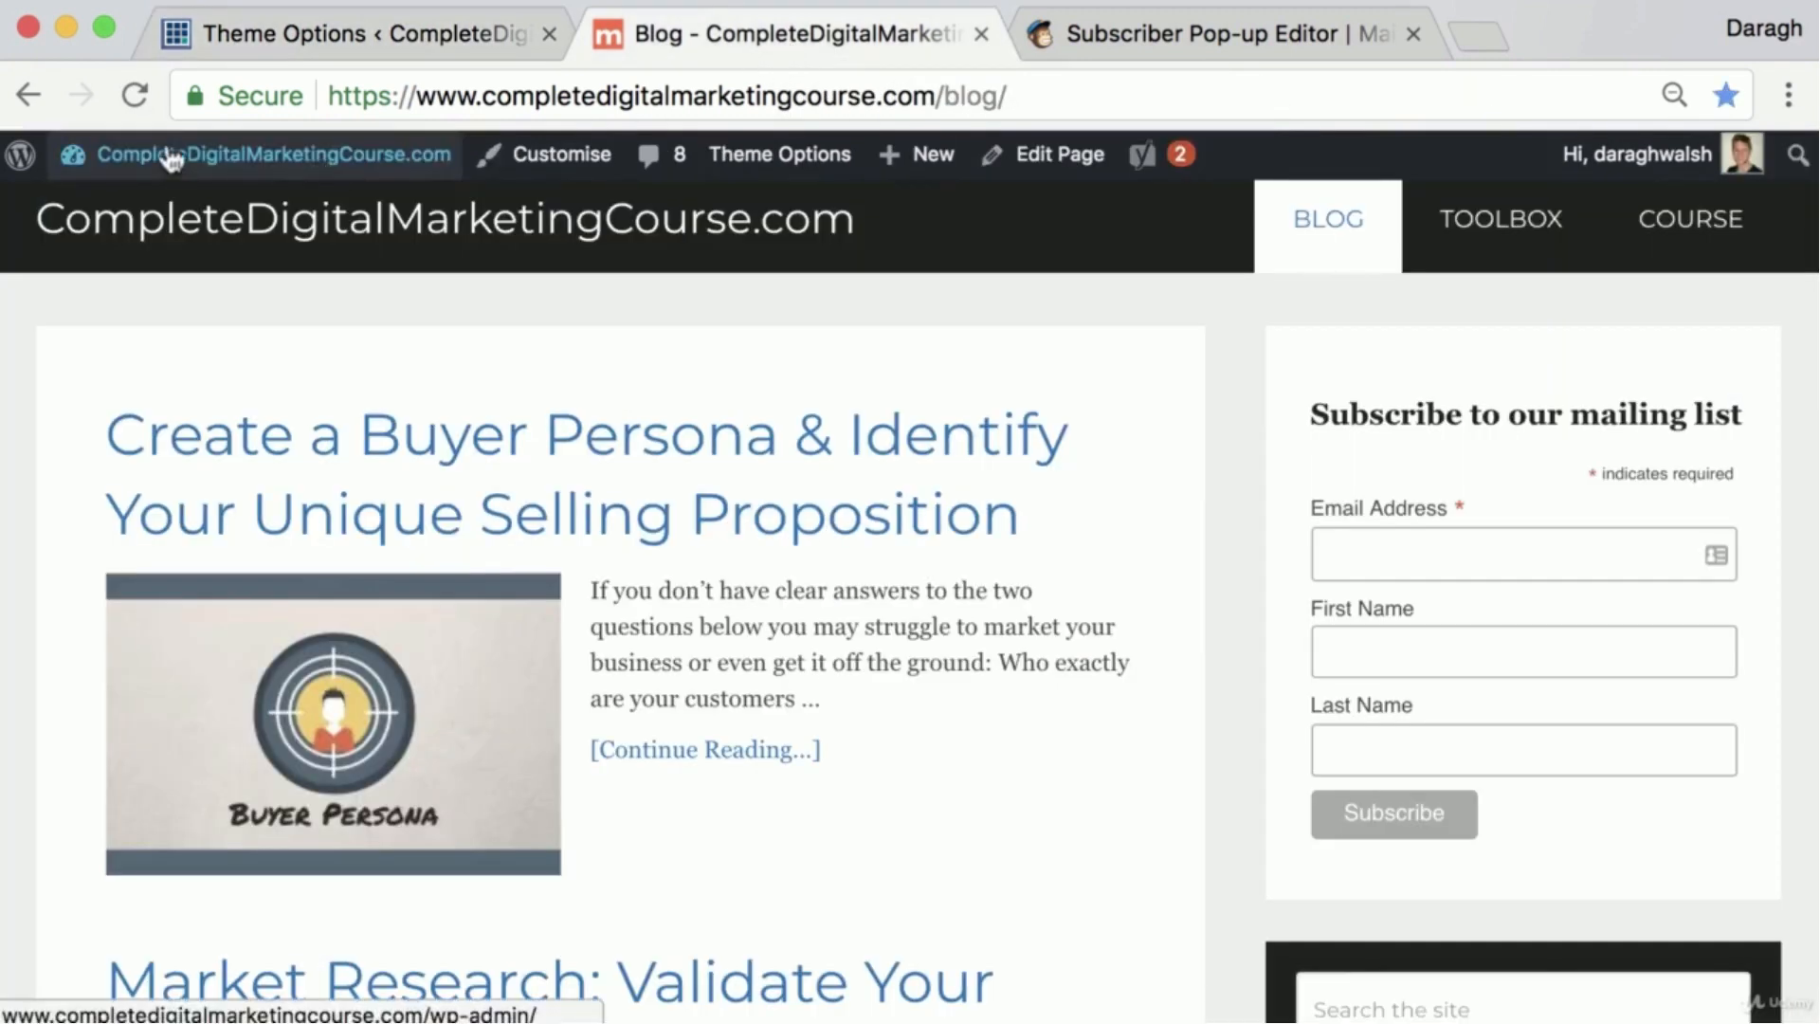
click(137, 95)
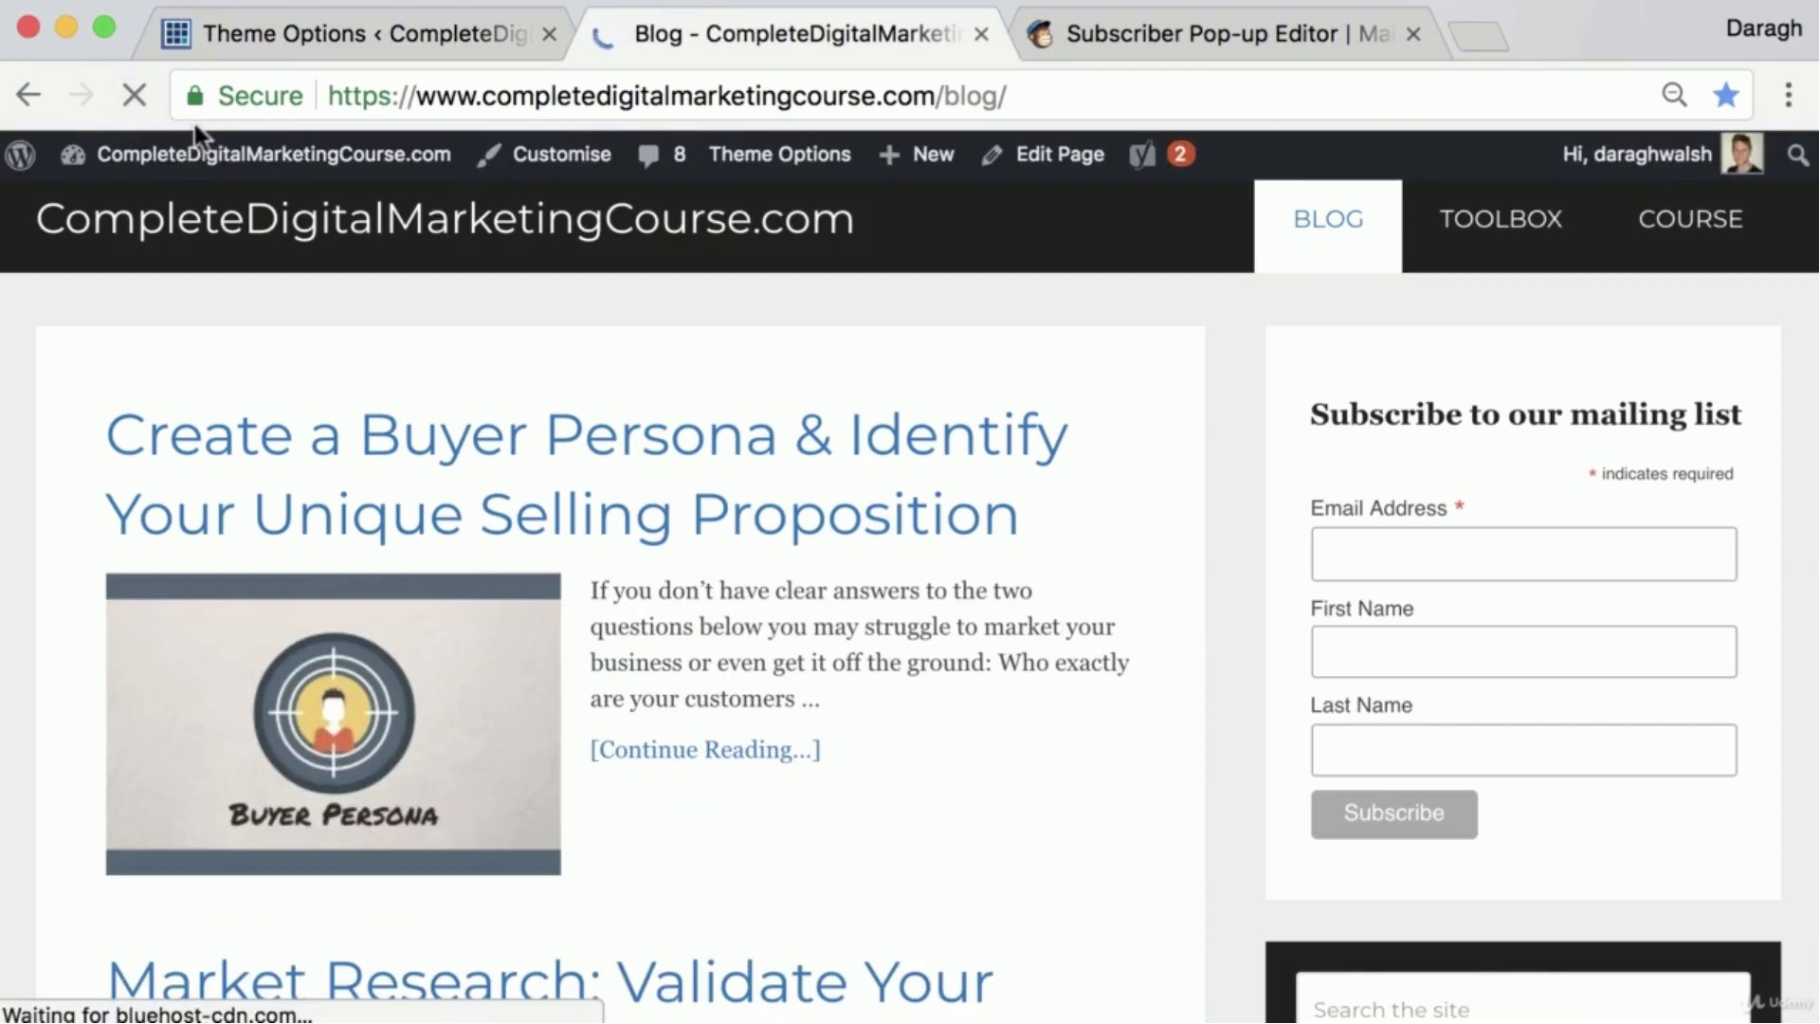
click(700, 469)
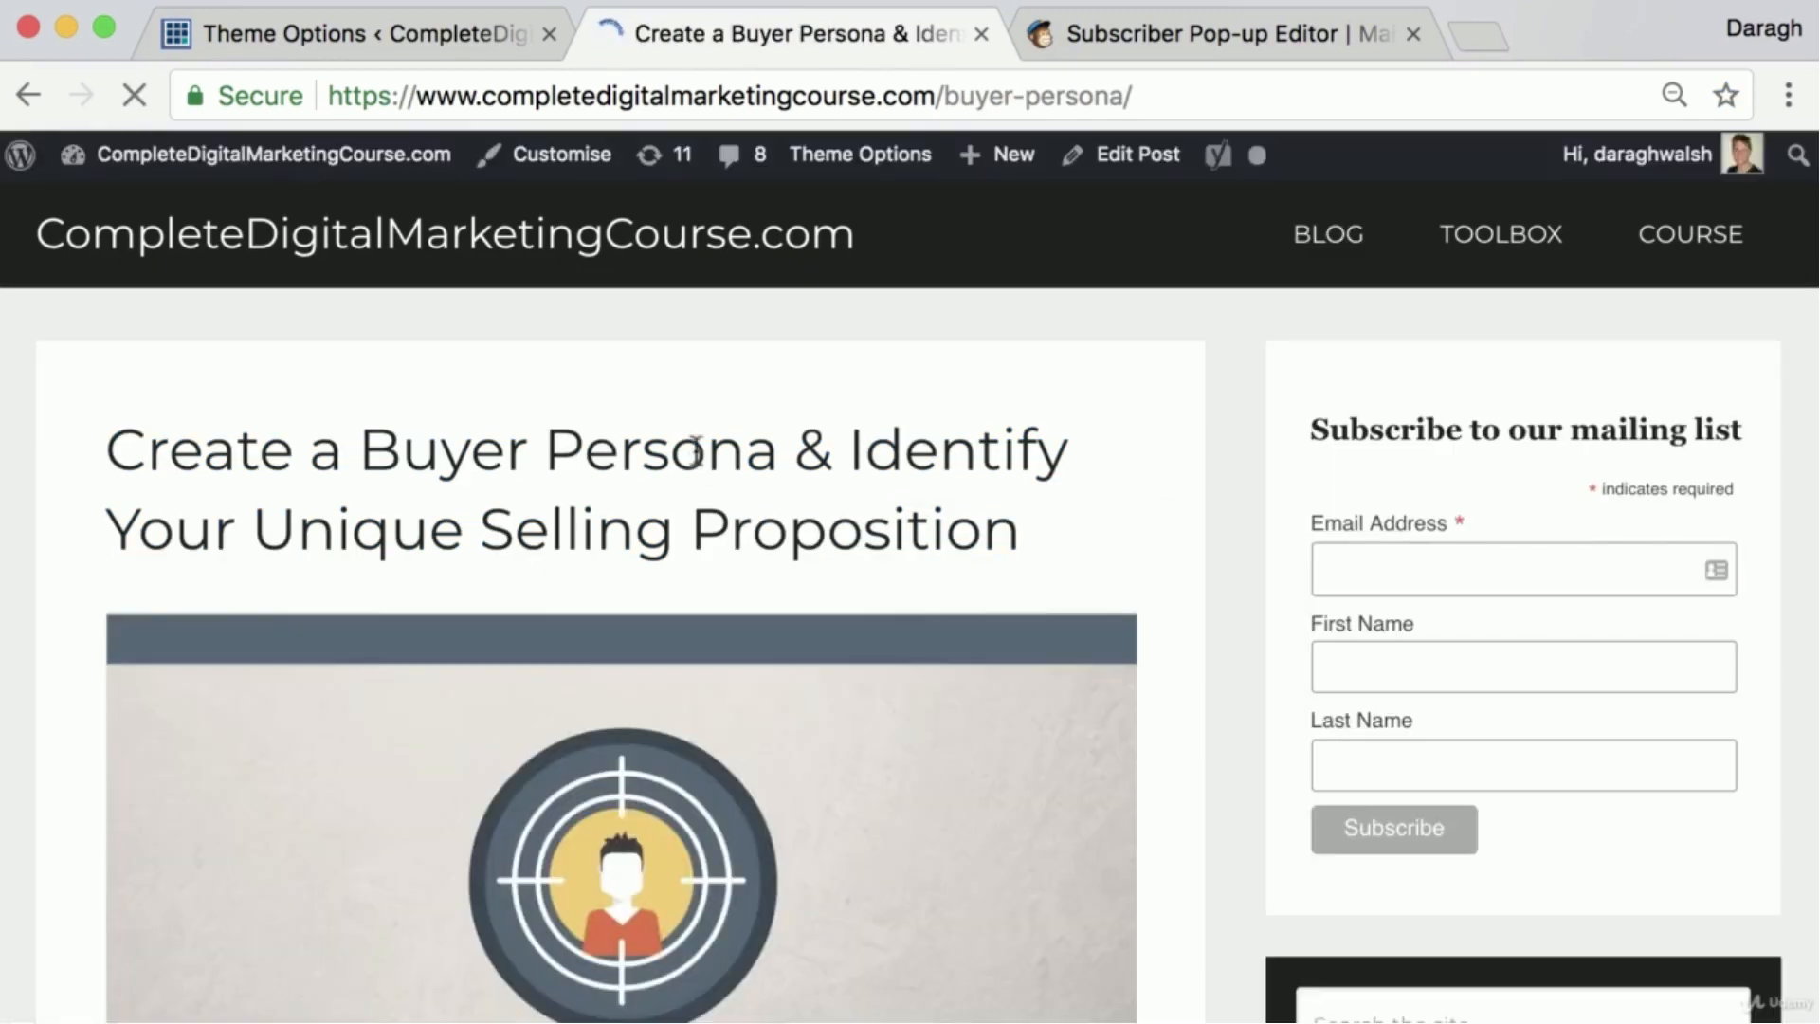
scroll(699, 455, down, 4)
scroll(697, 449, up, 4)
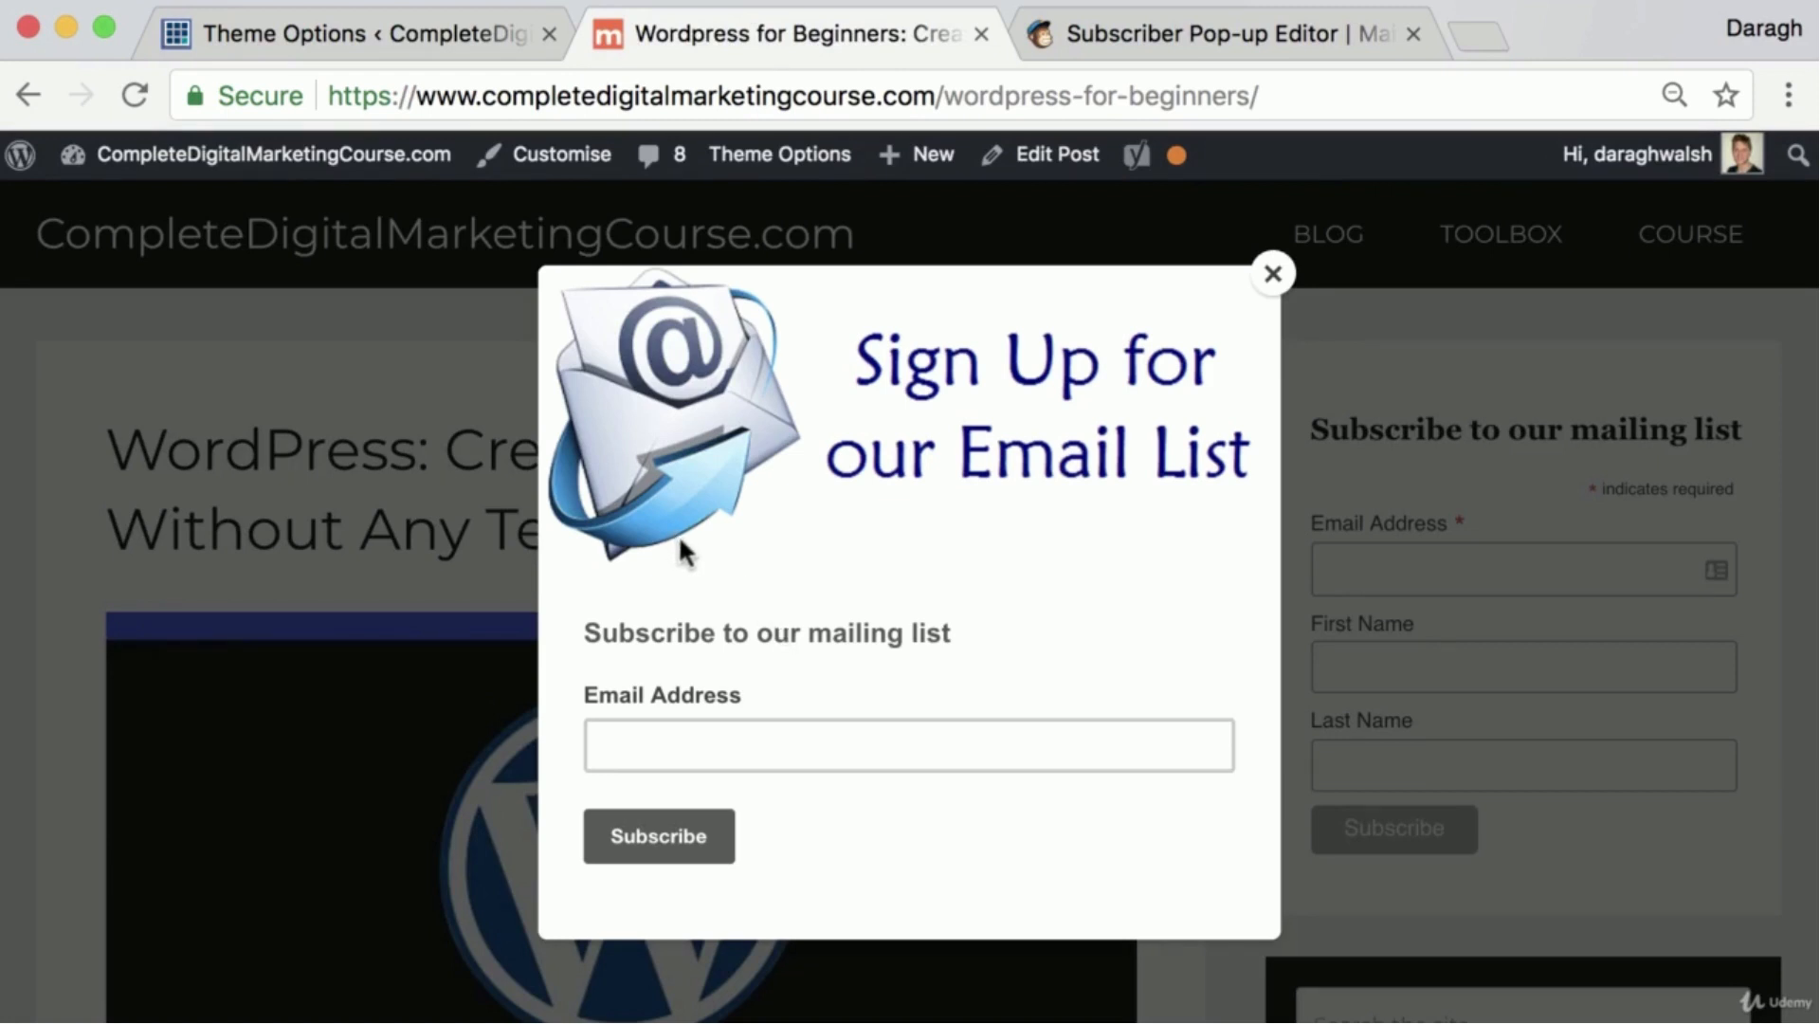
Test the signup pop-up on the blog post by entering the subscriber's email address and submitting the form
click(762, 744)
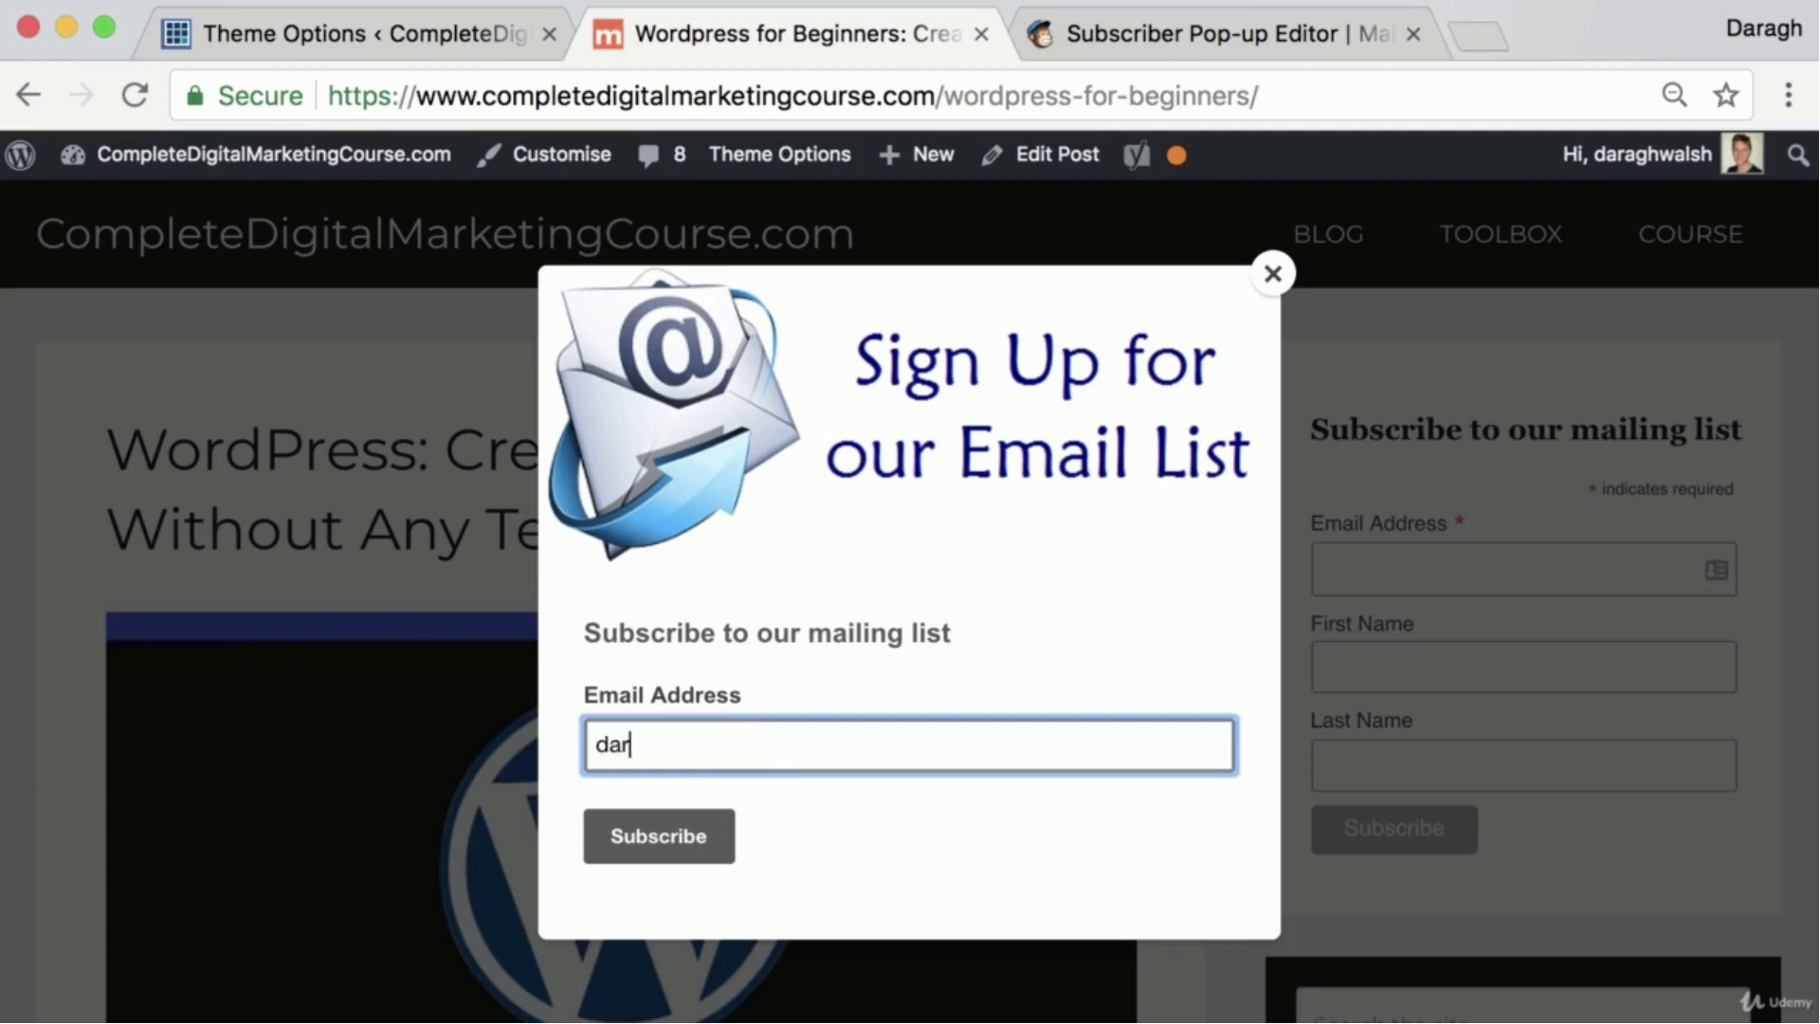
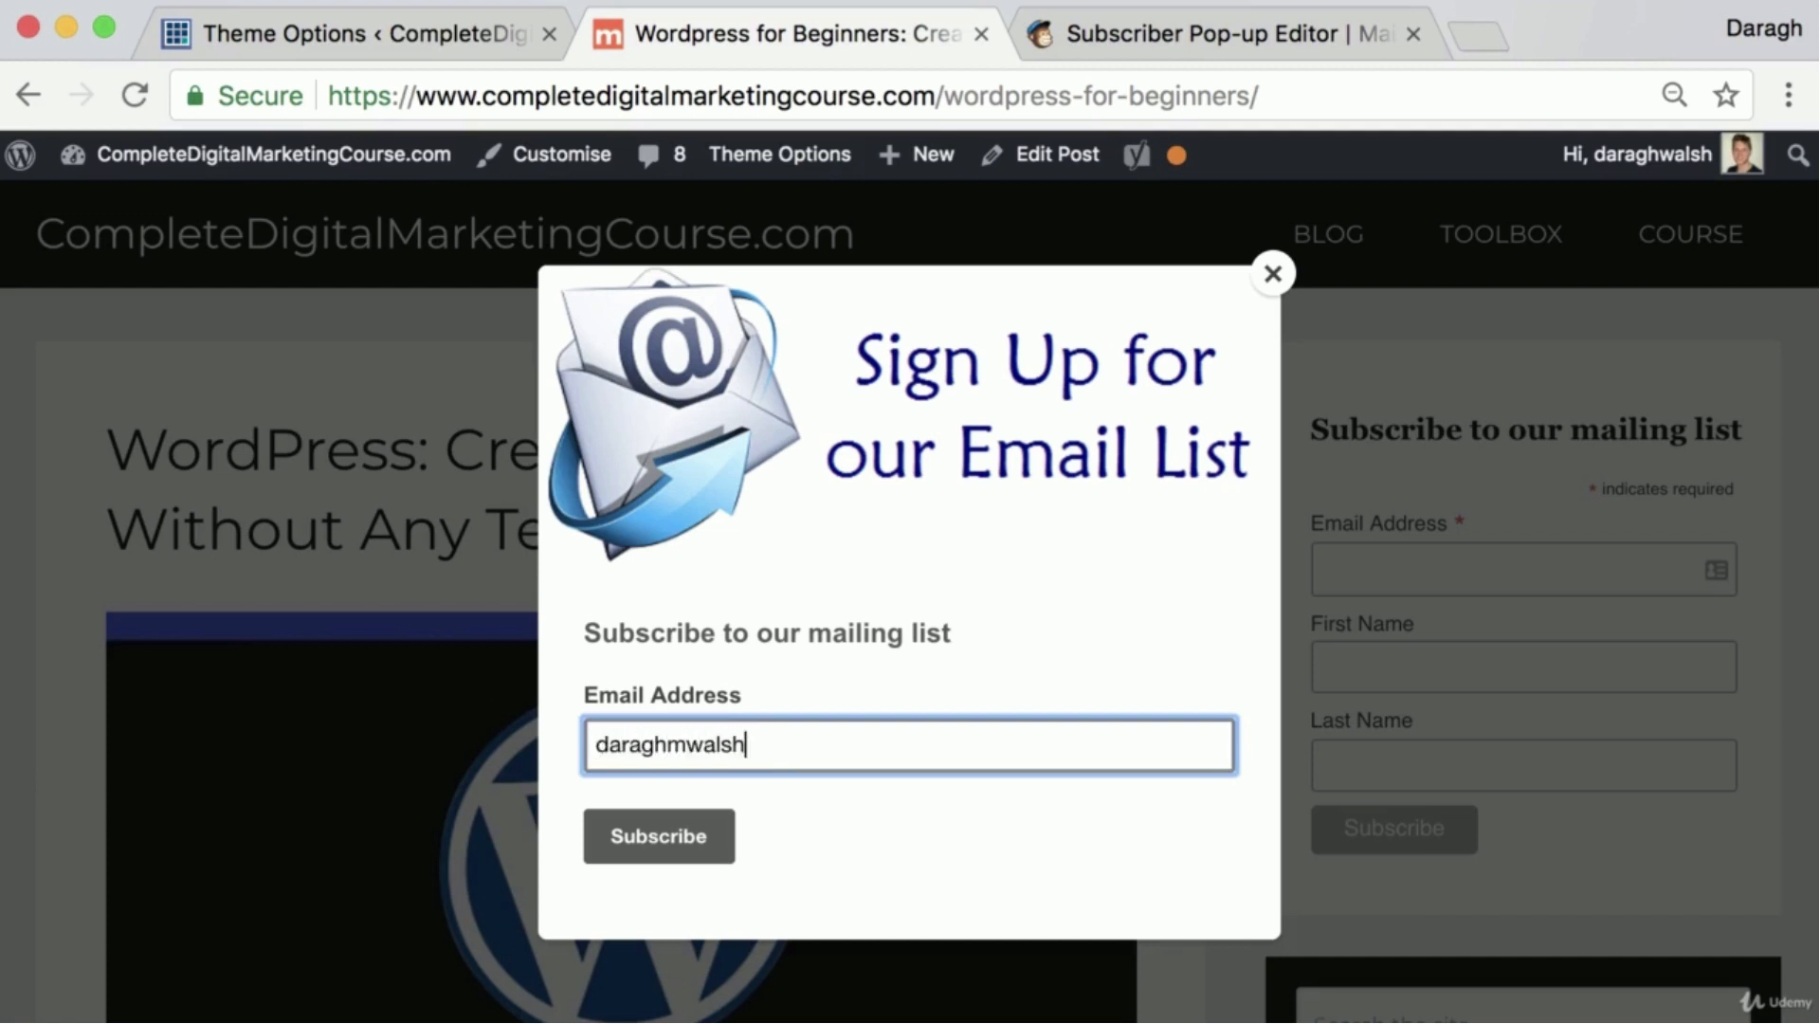
key(Return)
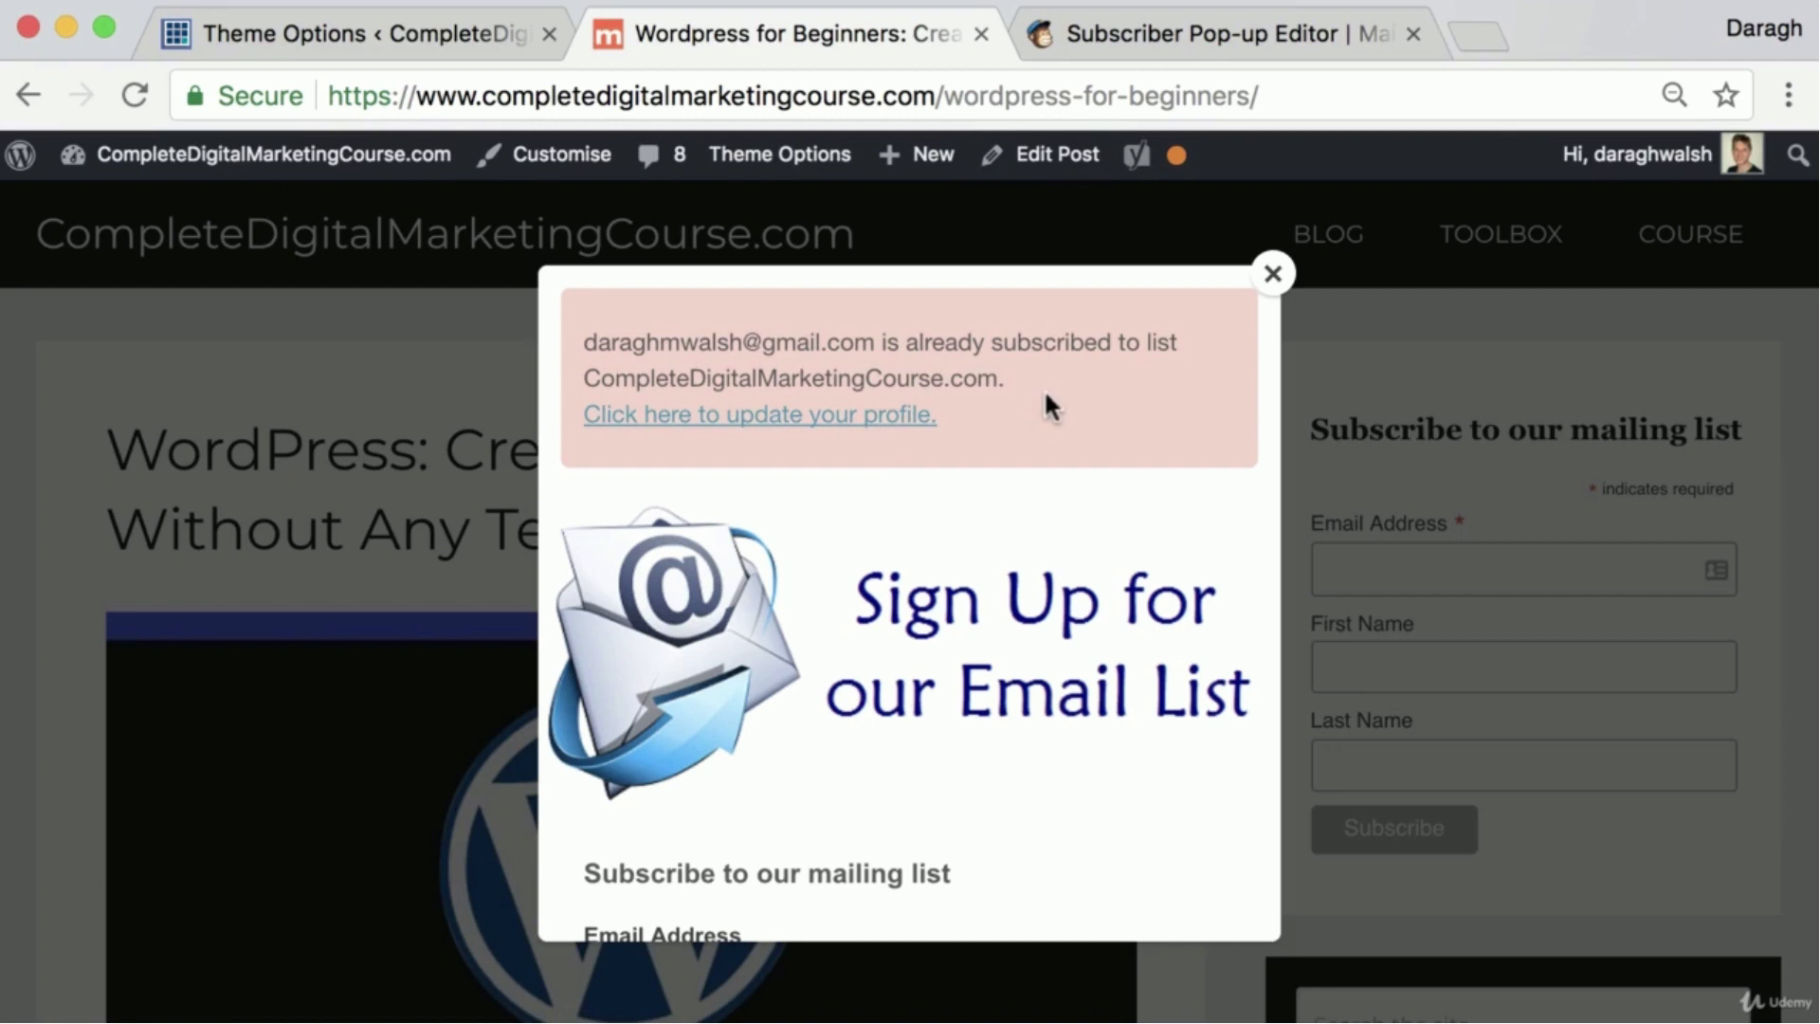
Search Google for "support mailchimp" in a new browser tab and open the MailChimp Support site from the results
click(1176, 29)
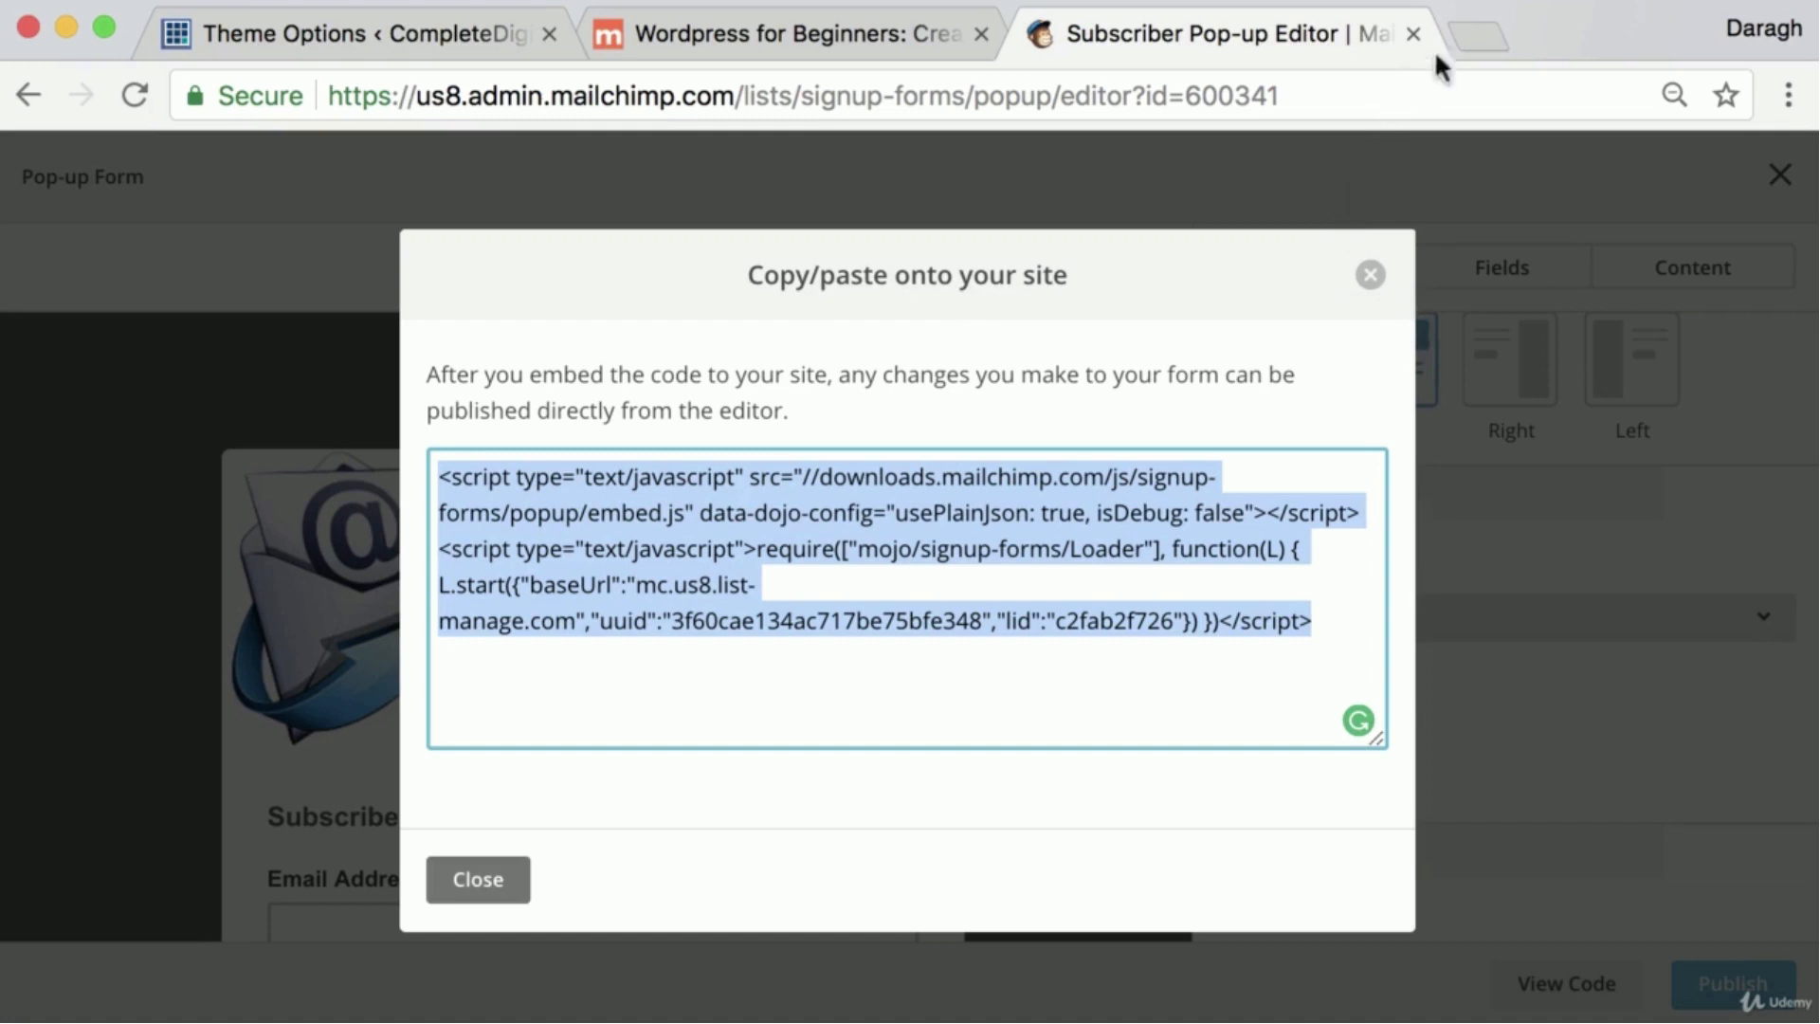
click(1468, 36)
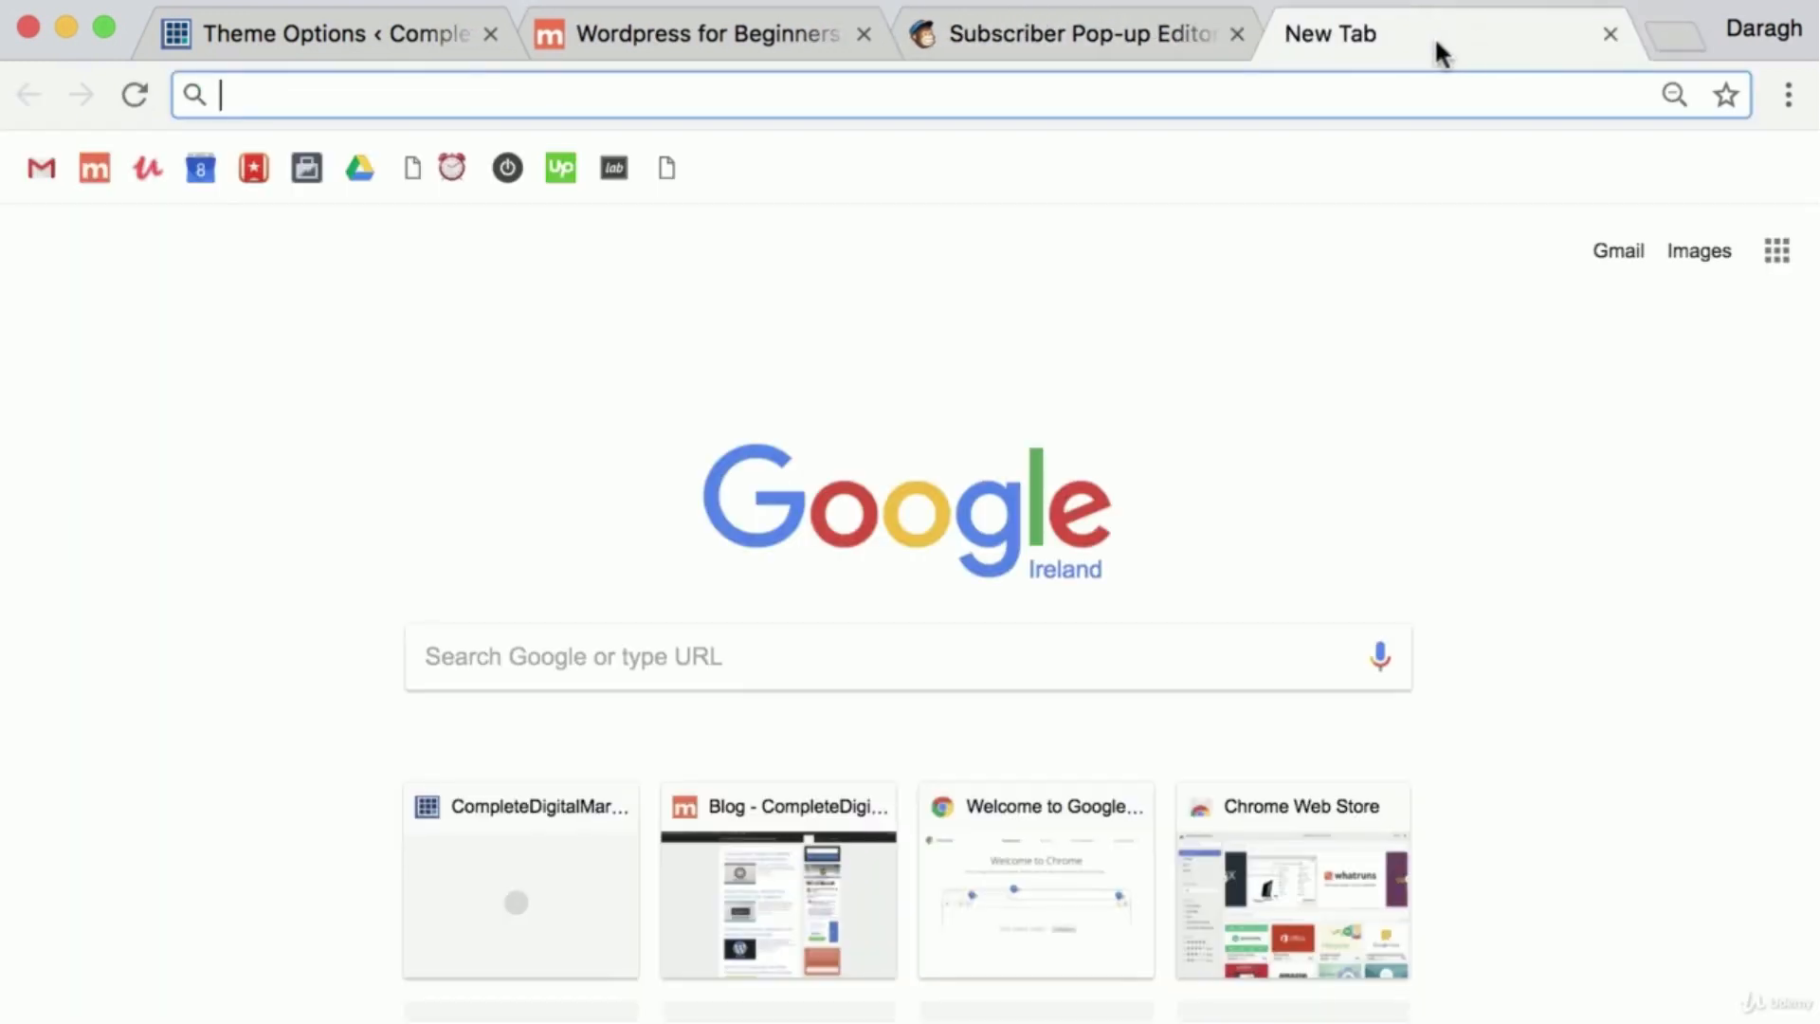
text(support mailchimp)
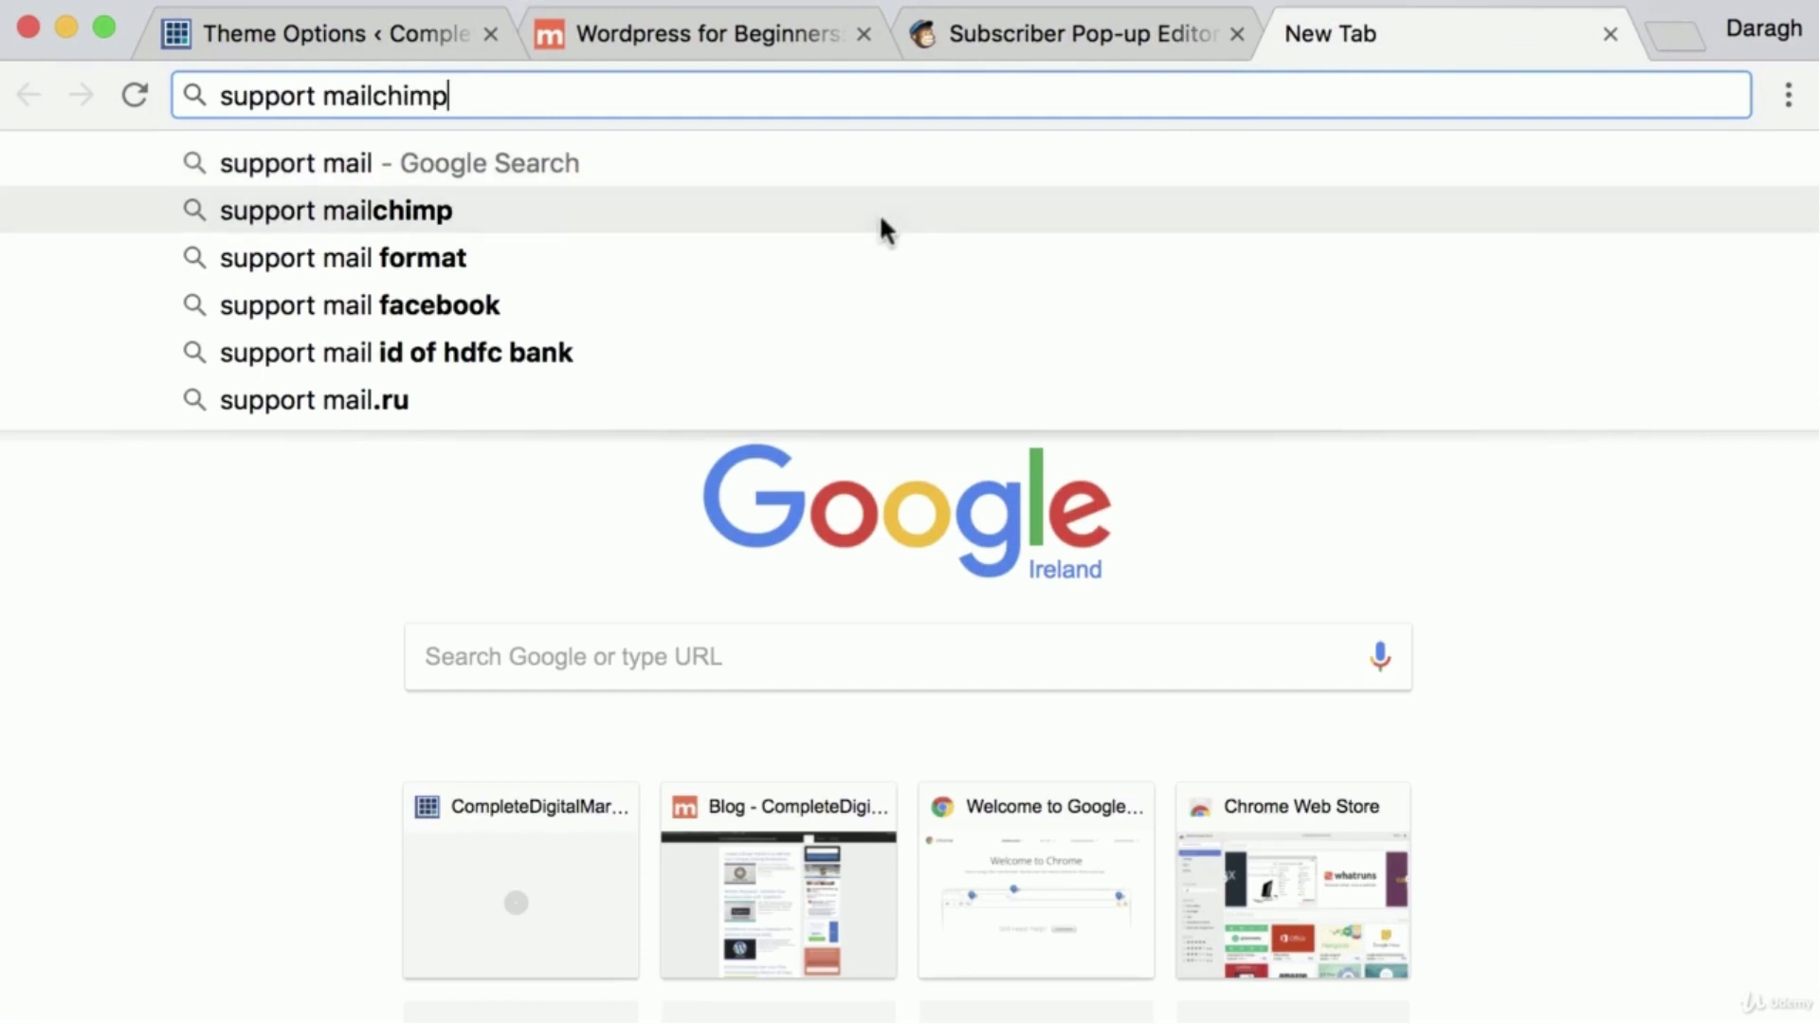
click(879, 212)
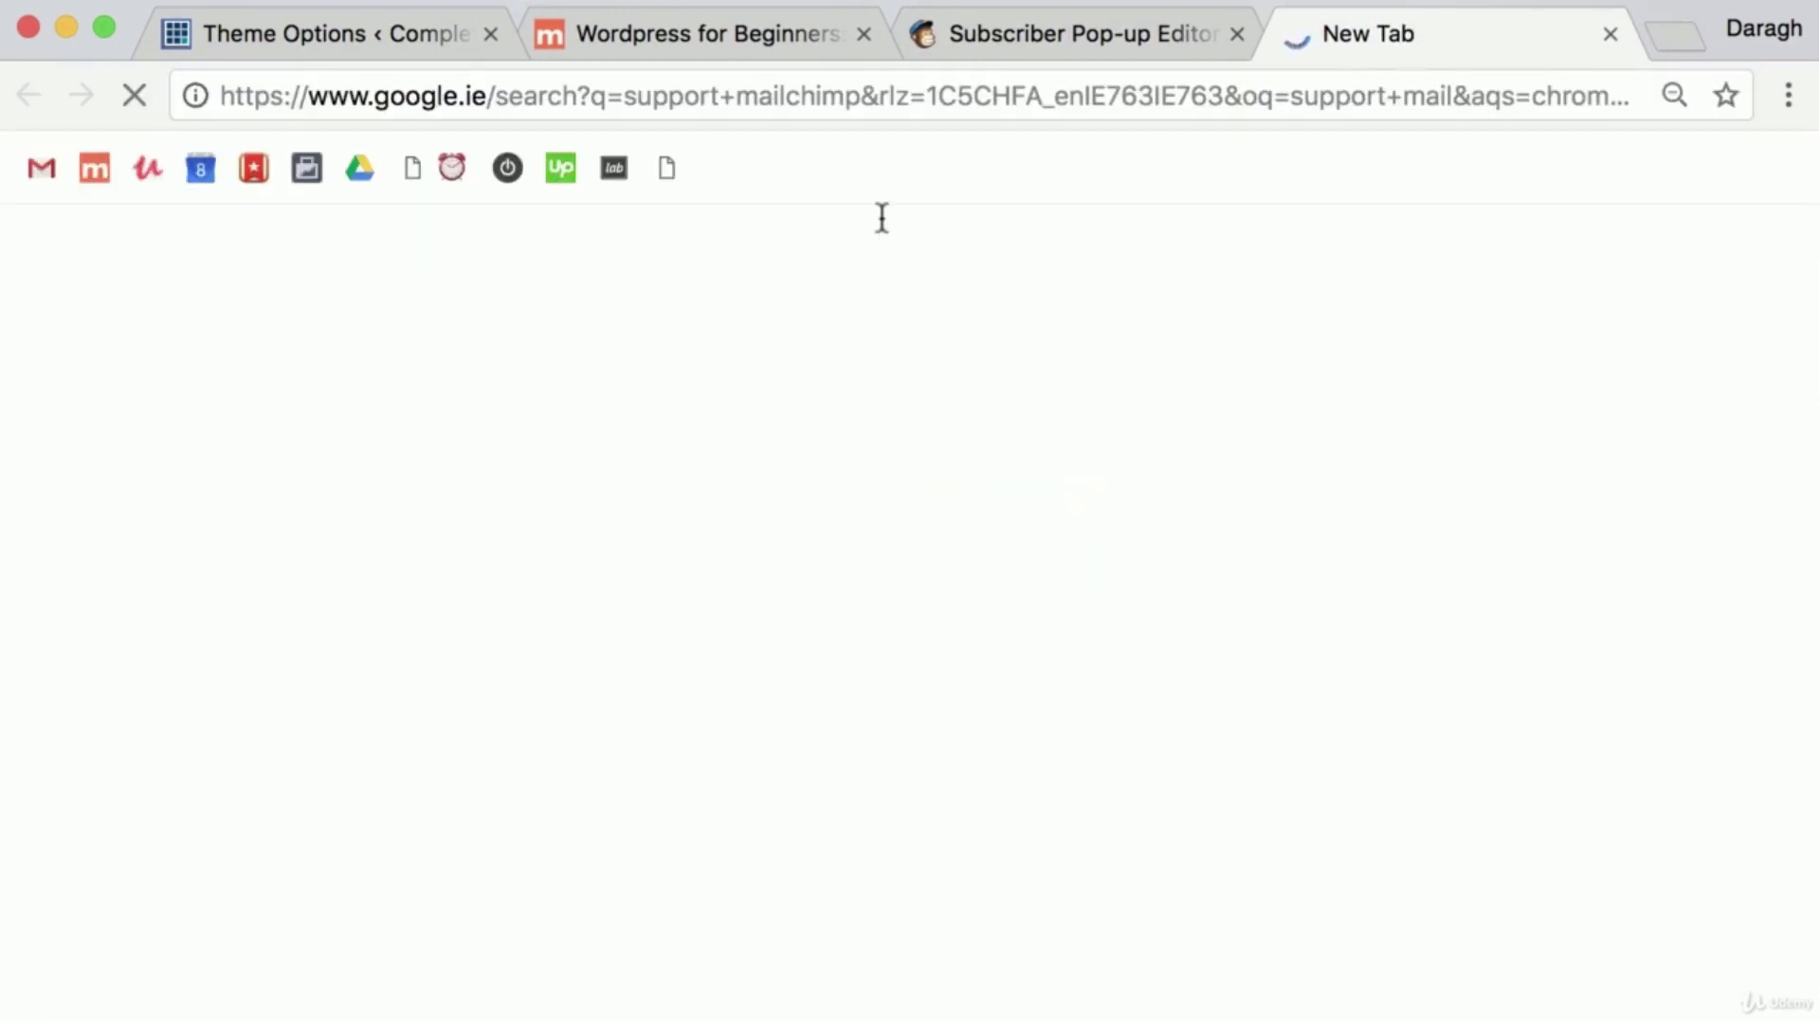
click(389, 913)
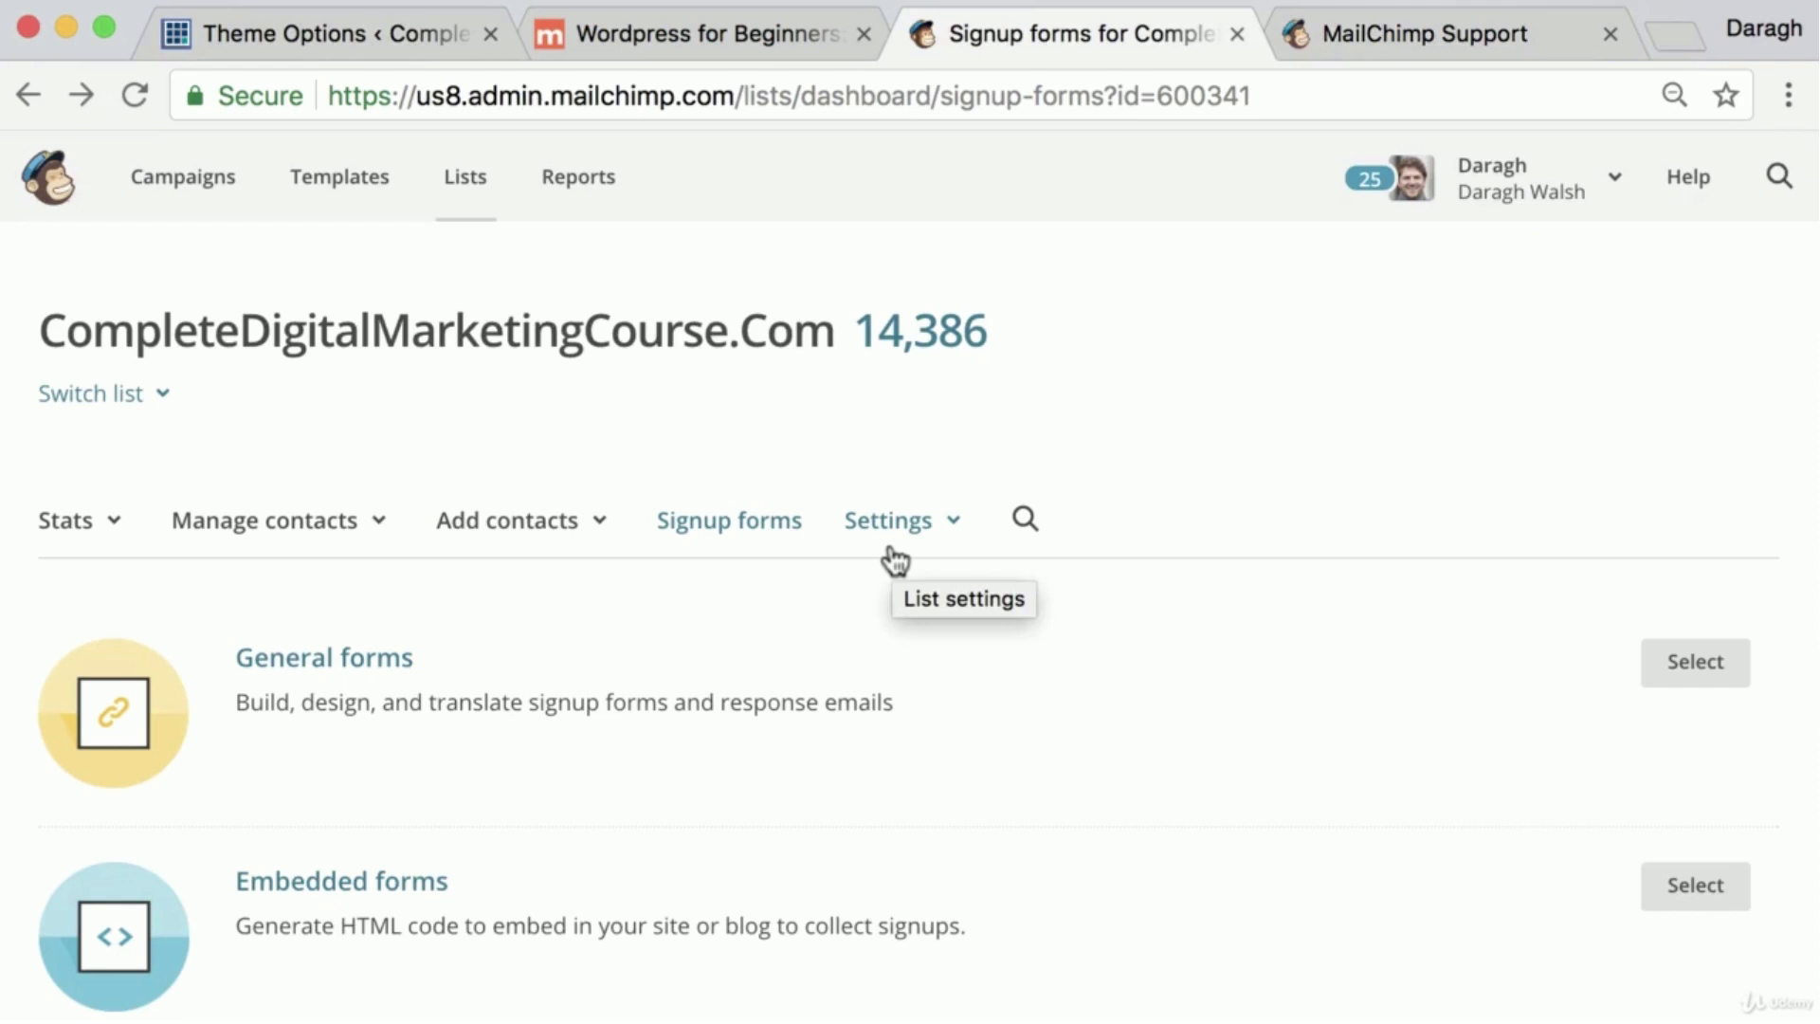
Review the signup form types available for the CompleteDigitalMarketingCourse.com list in MailChimp
scroll(901, 572, down, 3)
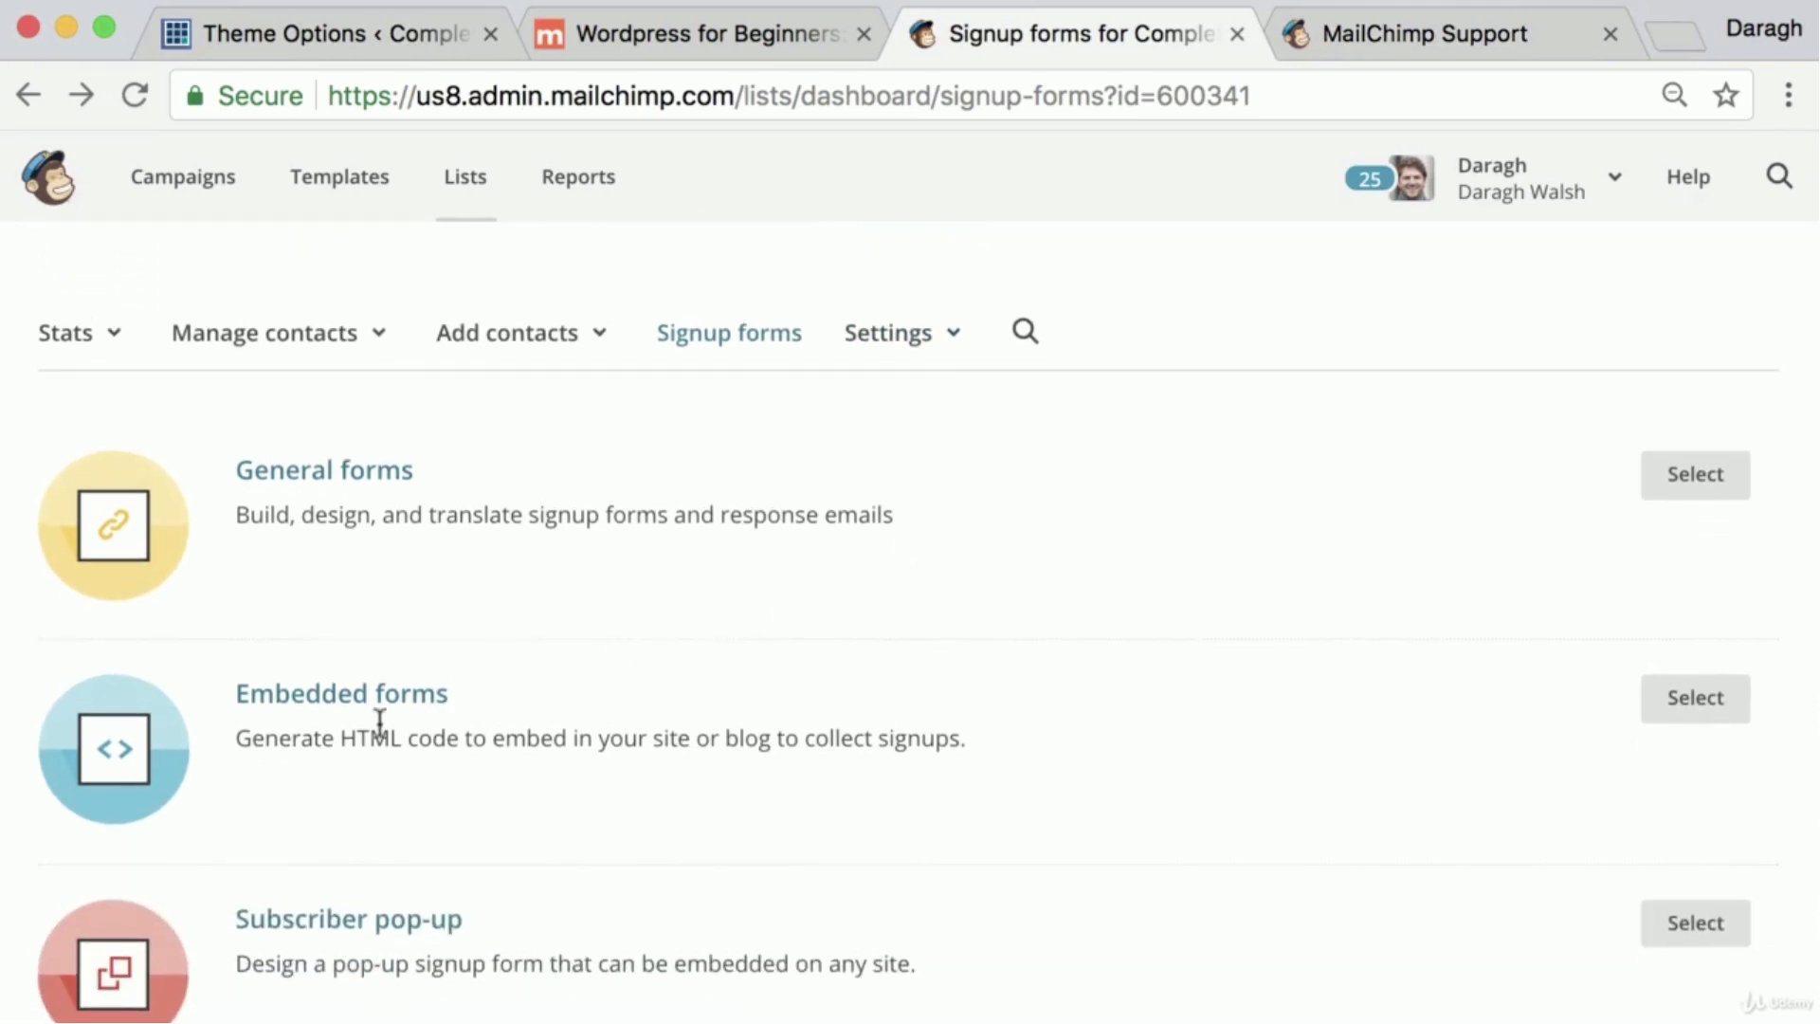
scroll(543, 706, down, 2)
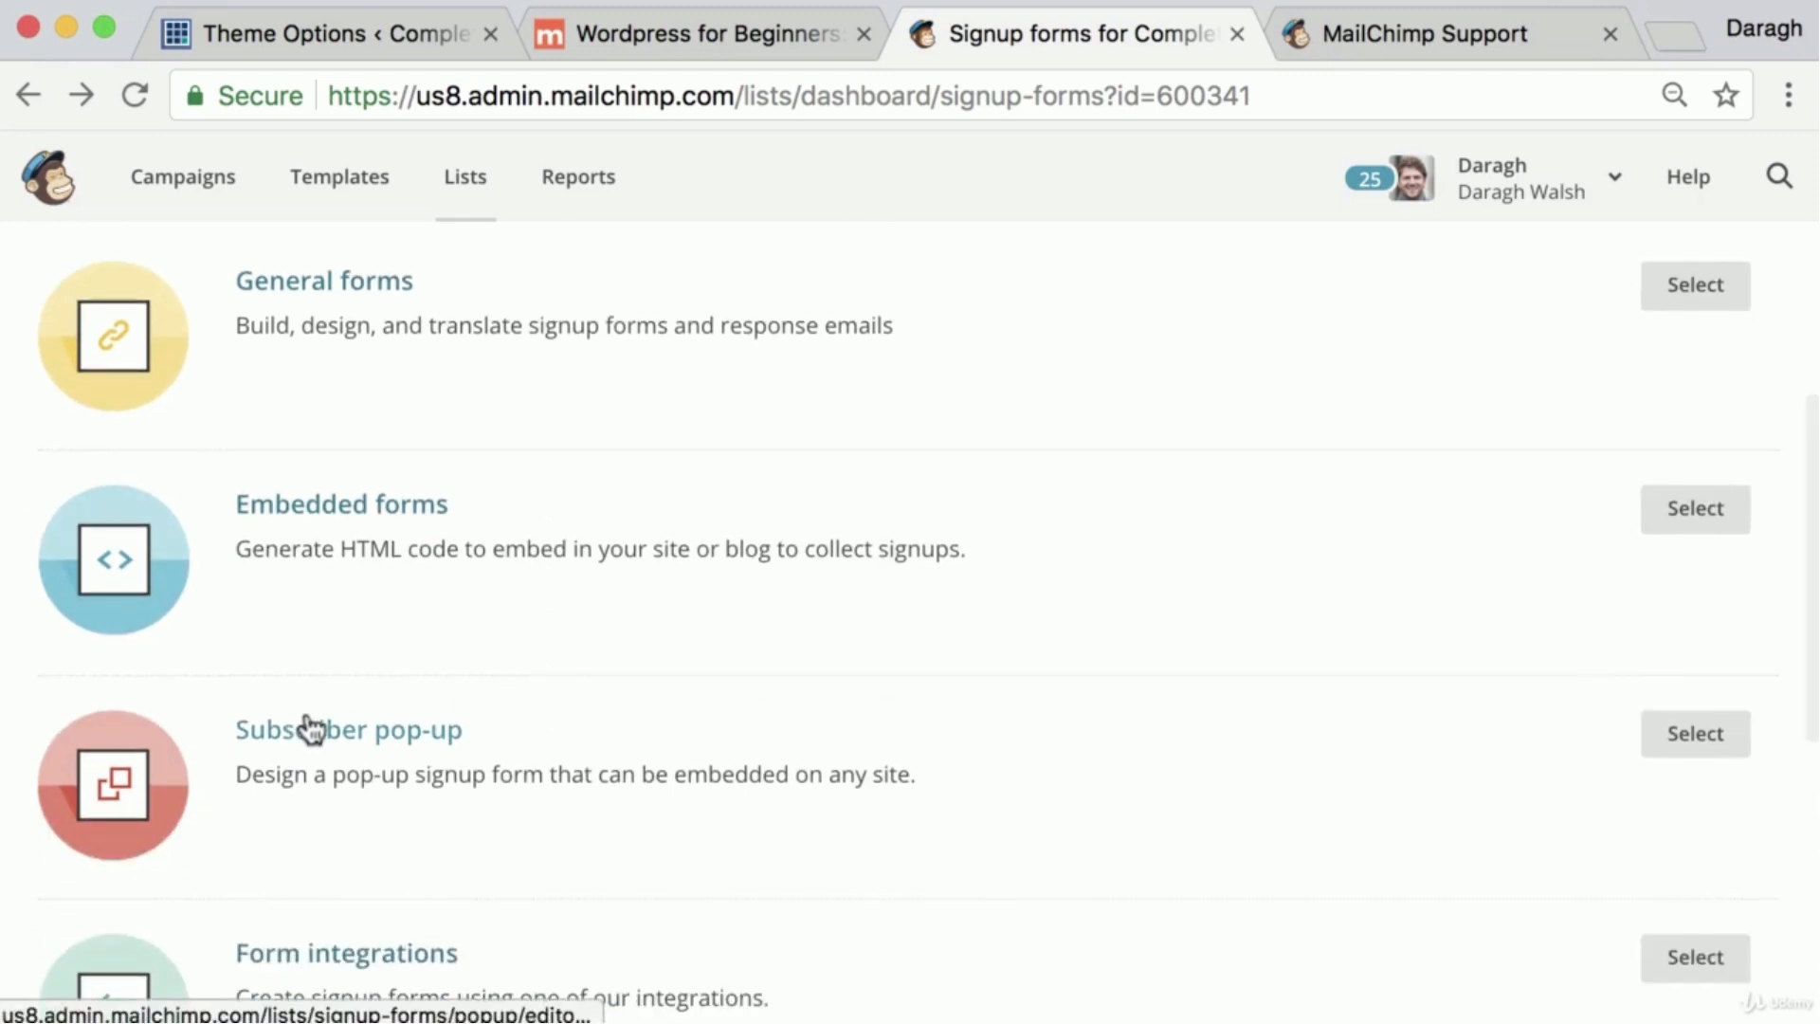